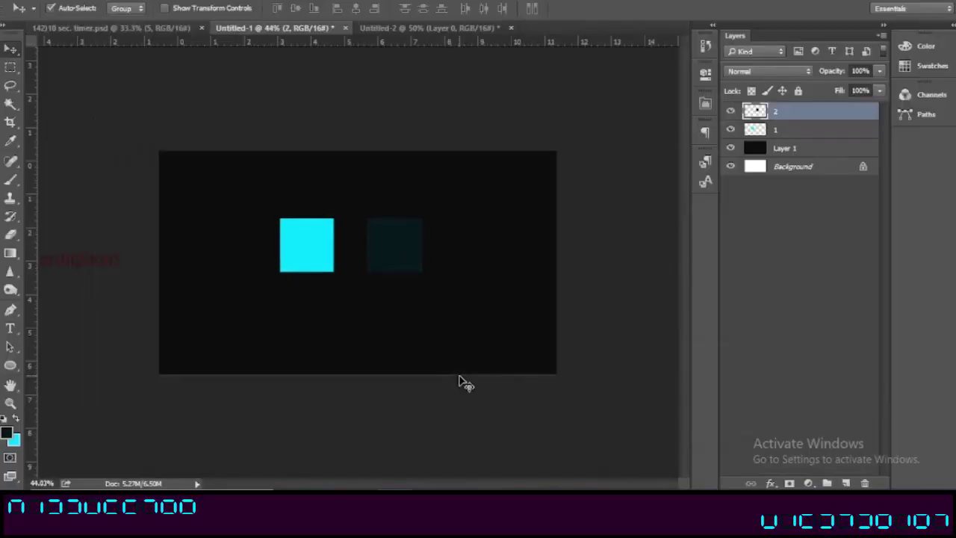
Move the cyan square to the canvas's upper left and place the dark square beside it
left_click(308, 263)
left_click_drag(309, 263, 181, 197)
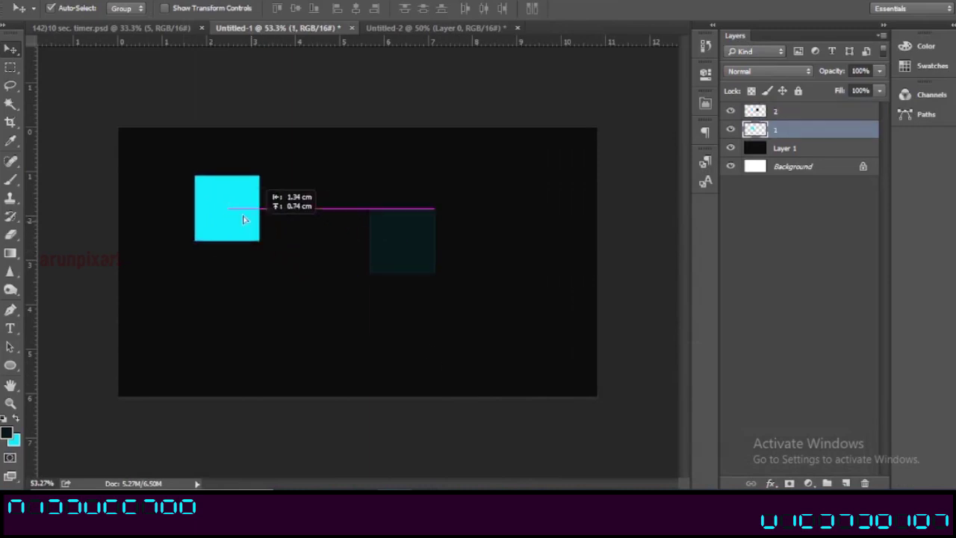
left_click_drag(436, 256, 288, 189)
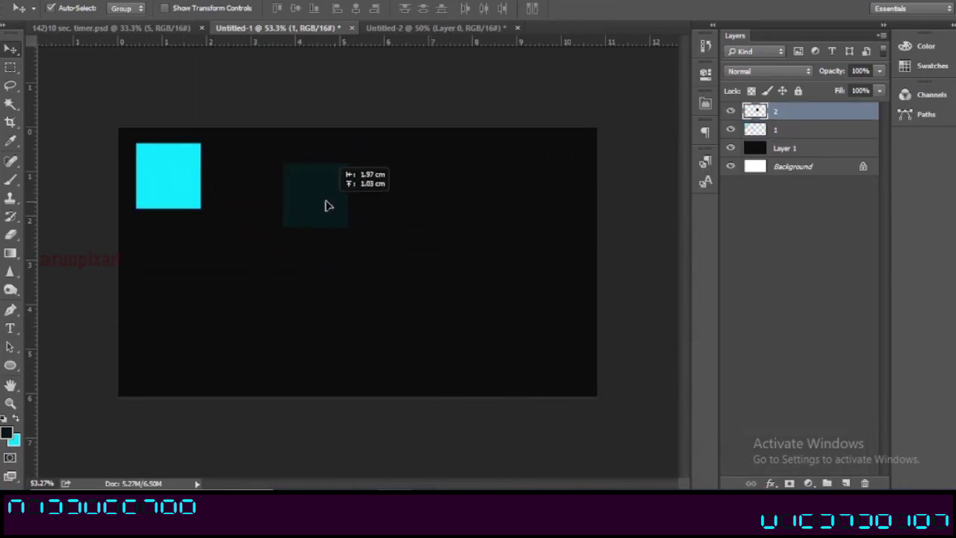
Duplicate the dark square's layer
right_click(784, 117)
left_click(668, 119)
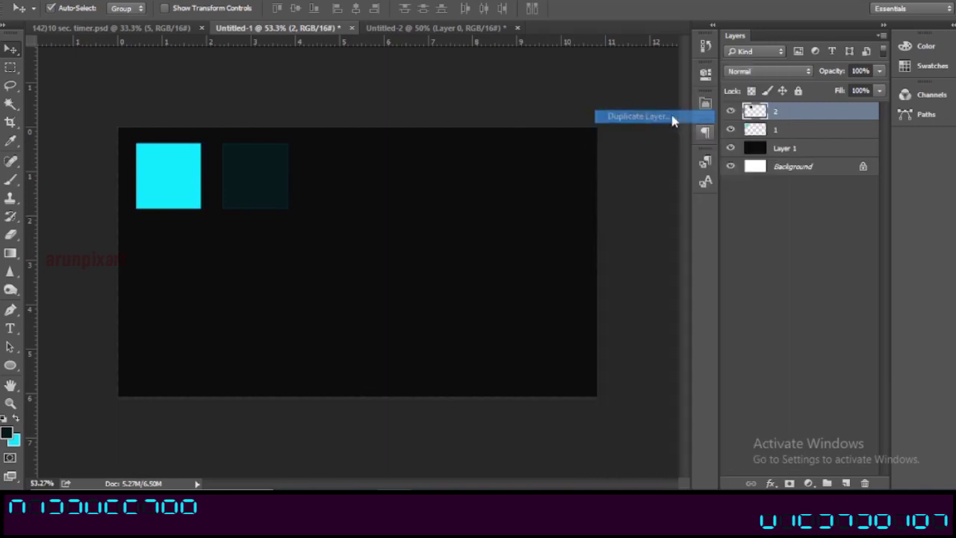
left_click(601, 134)
Move the copied square down and to the right and put it into free transform
left_click_drag(288, 192, 394, 261)
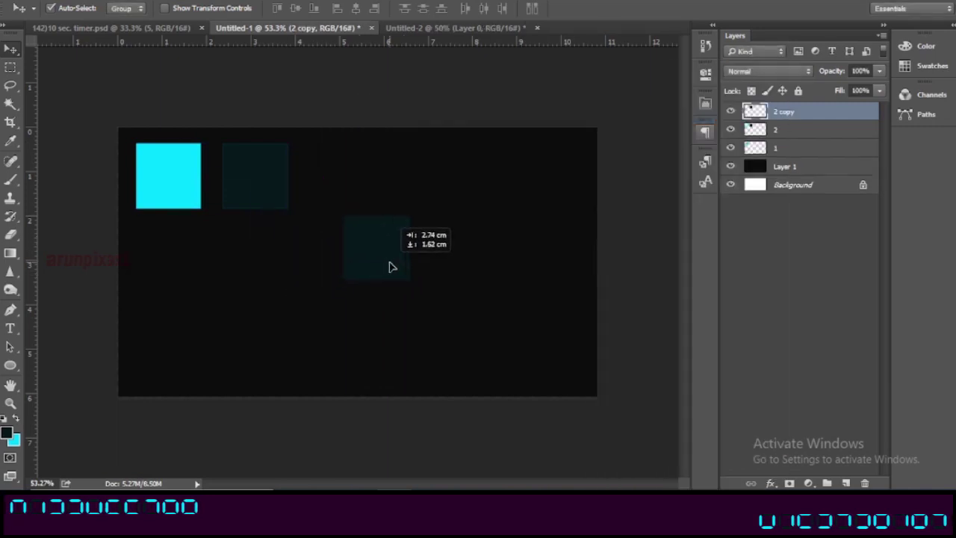
key("ctrl+t")
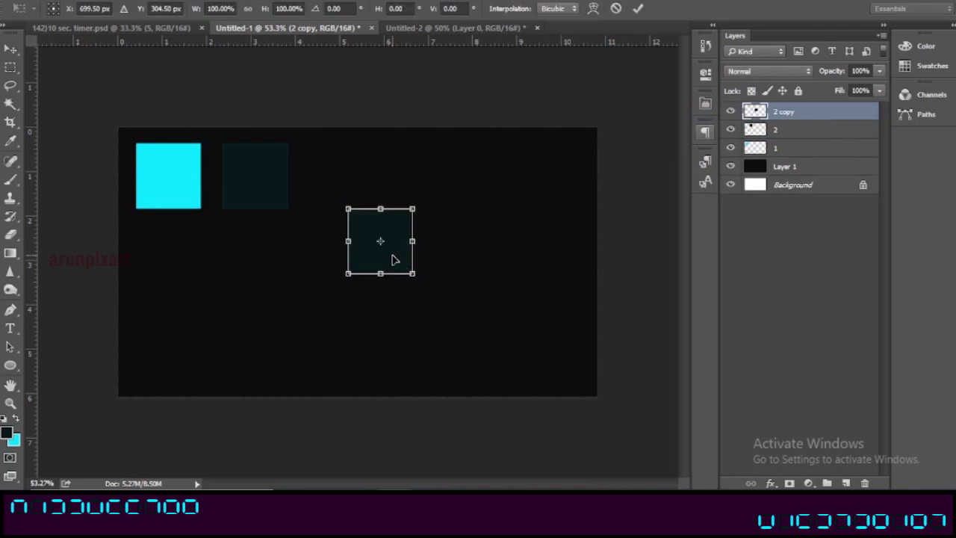
scroll(392, 254, "up", 1)
right_click(390, 251)
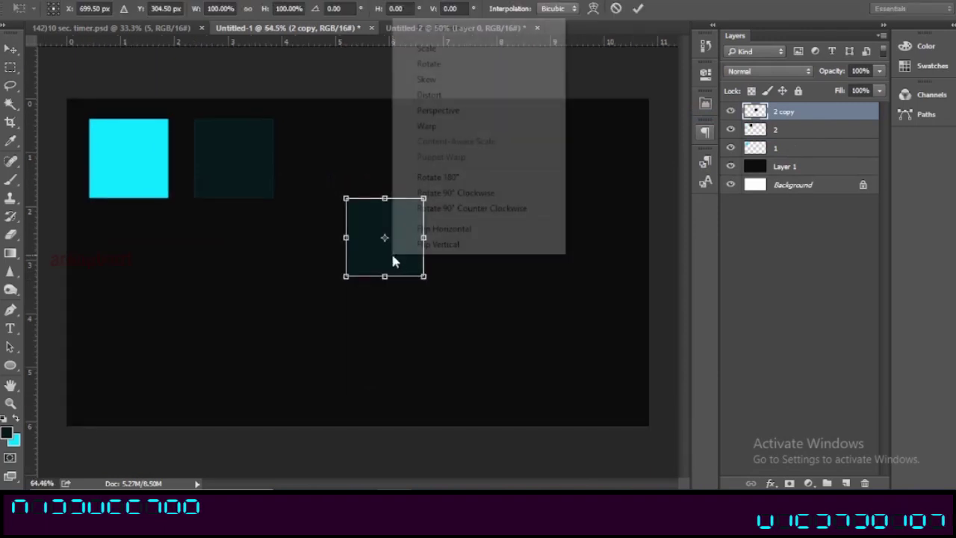
left_click(422, 245)
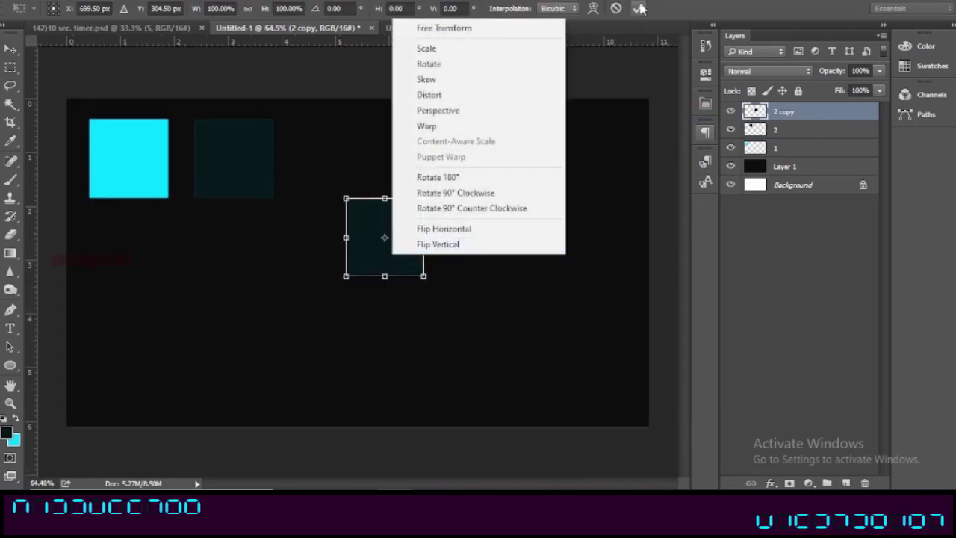
Try a perspective transform with 45 horizontal skew on the copy, then undo it
scroll(395, 251, "up", 1)
scroll(393, 224, "up", 1)
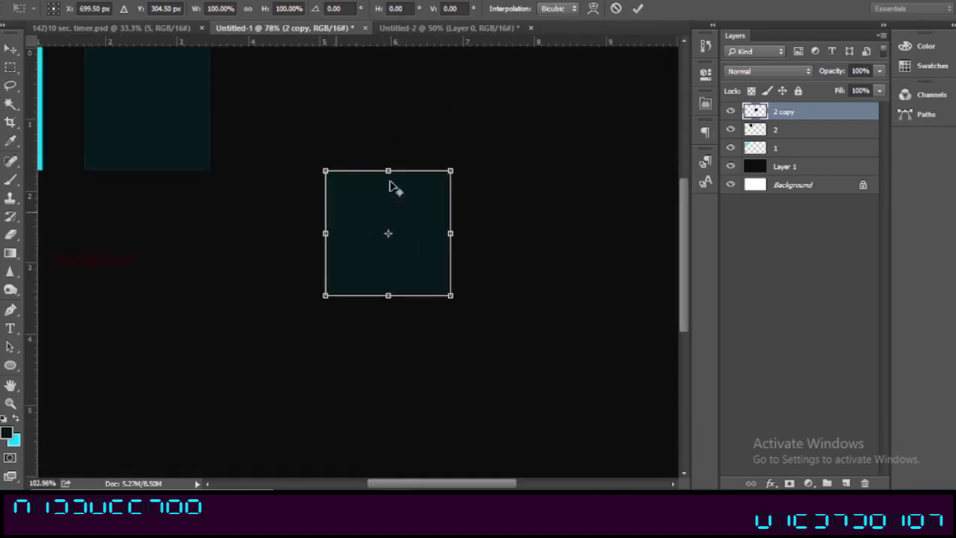
scroll(390, 183, "up", 1)
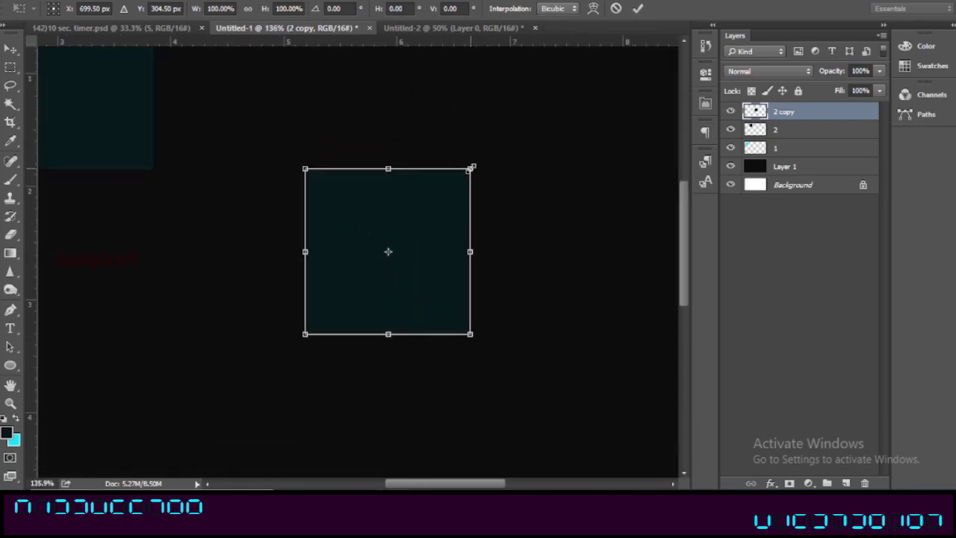
right_click(425, 215)
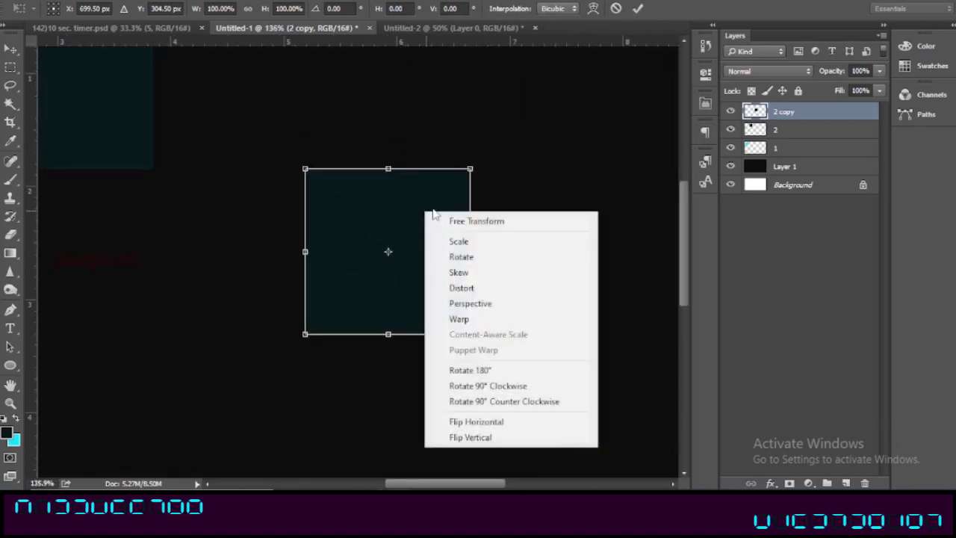
left_click(471, 303)
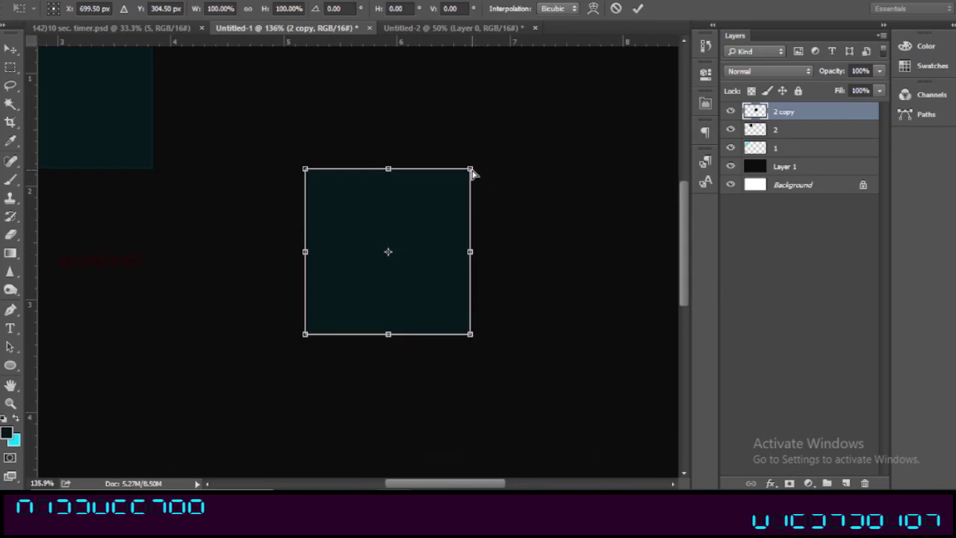
left_click_drag(470, 169, 459, 169)
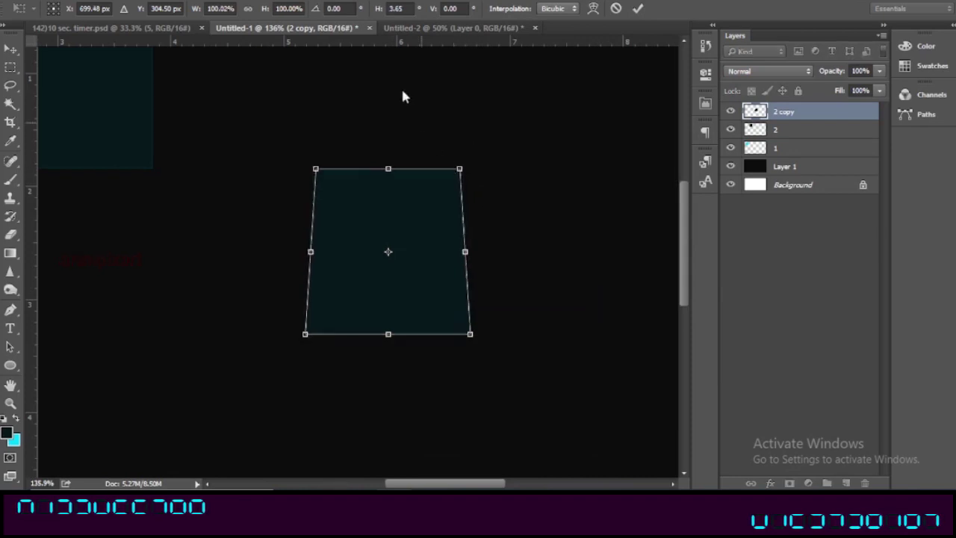
left_click(402, 9)
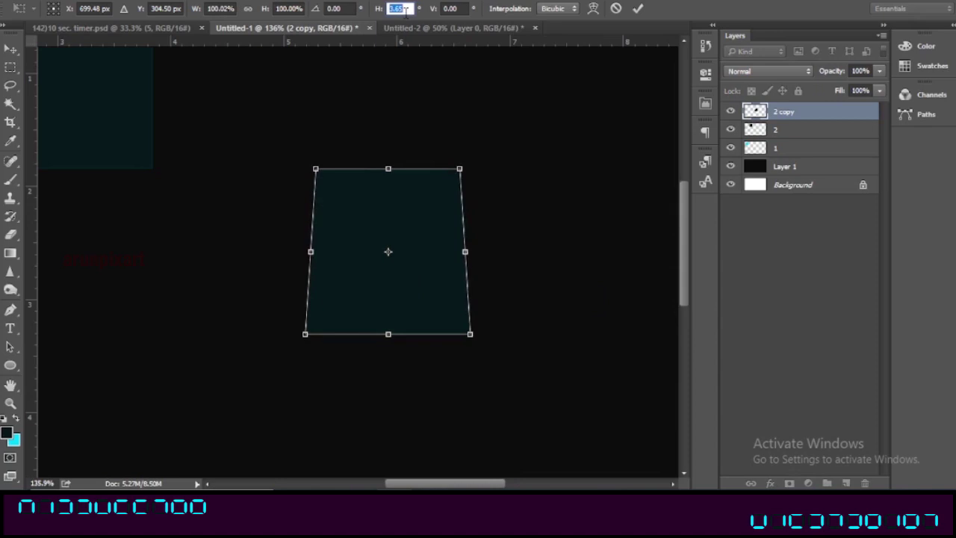
type("45")
key("Return")
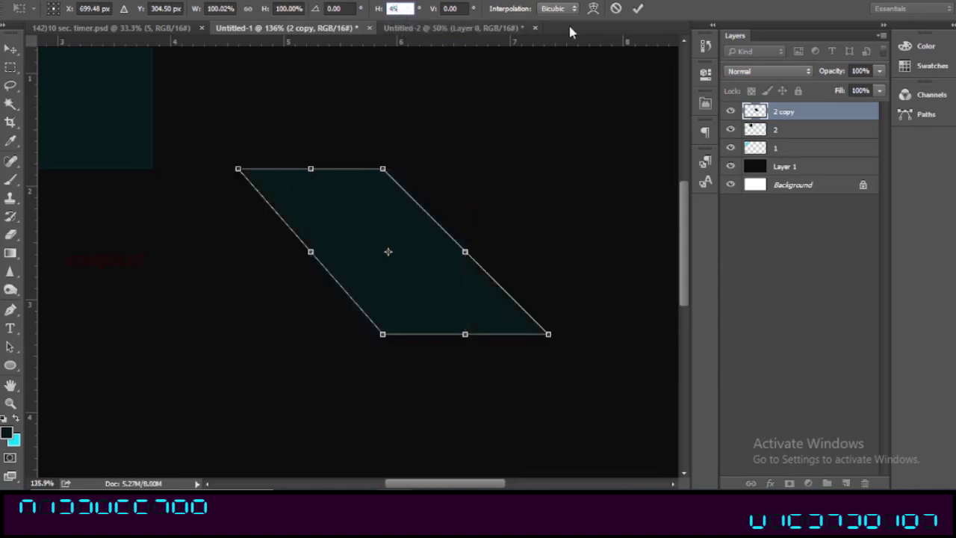
left_click(637, 9)
key("ctrl+z")
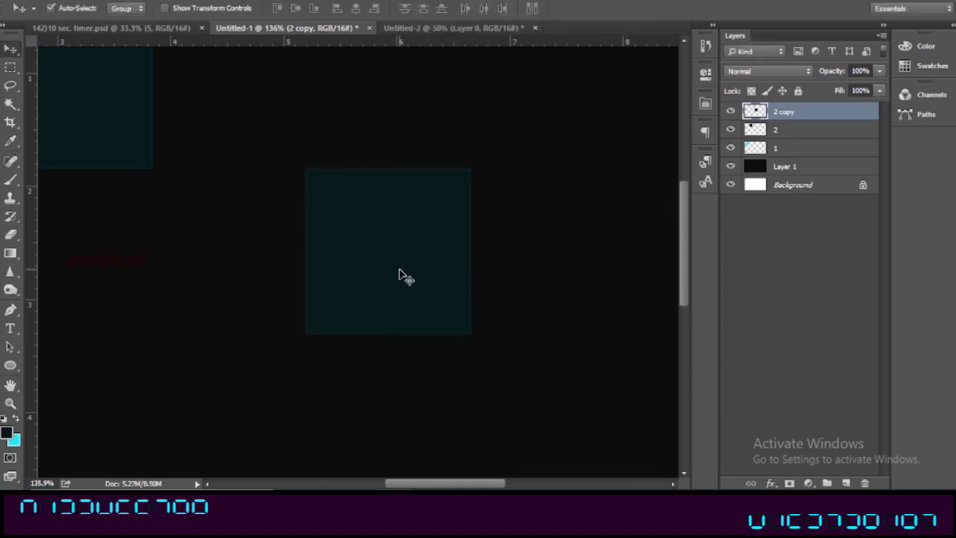
key("ctrl+t")
Flatten the copied square into a short wide bar
left_click_drag(388, 171, 398, 311)
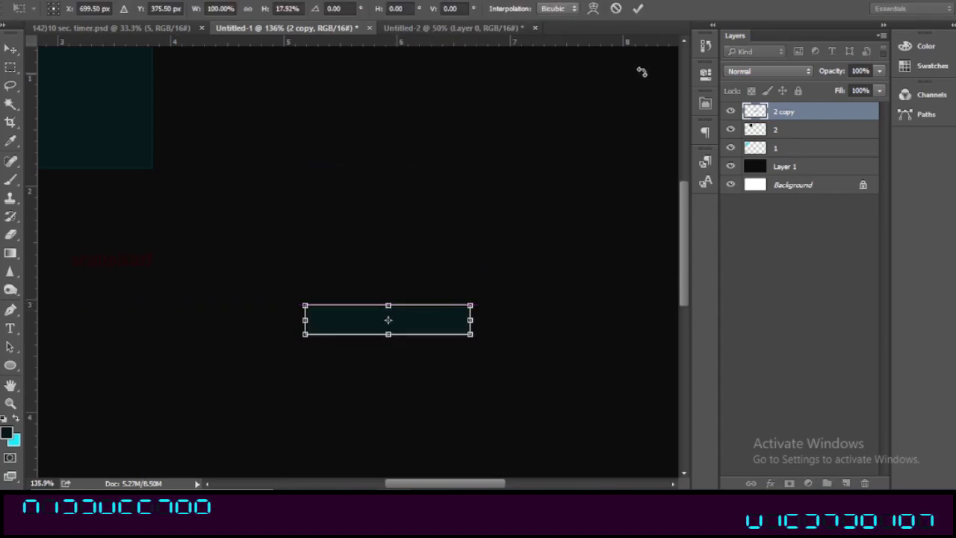
left_click(637, 9)
scroll(396, 330, "up", 1)
scroll(400, 332, "up", 2)
Taper the bar's top corners into a trapezoid with 45 horizontal skew
key("ctrl+t")
right_click(406, 333)
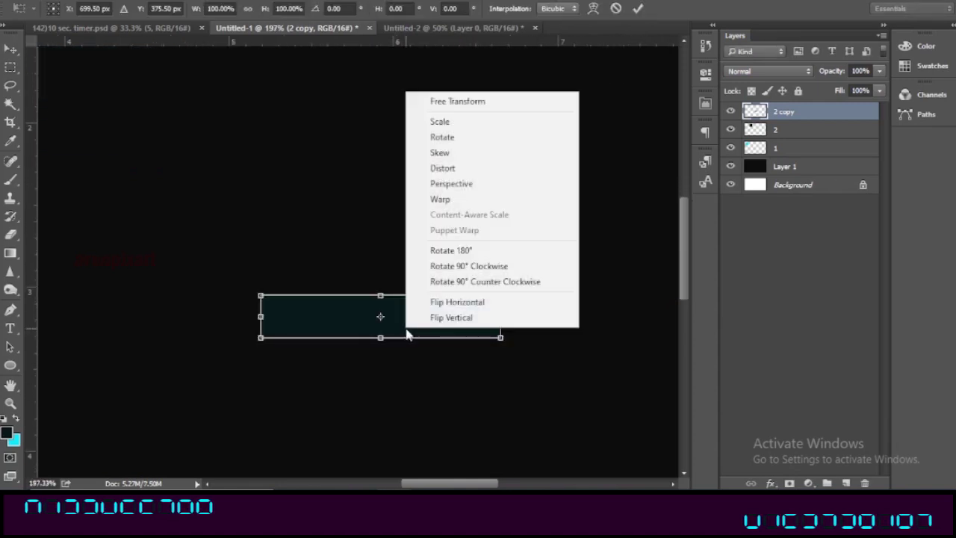
left_click(478, 183)
left_click_drag(499, 297, 475, 297)
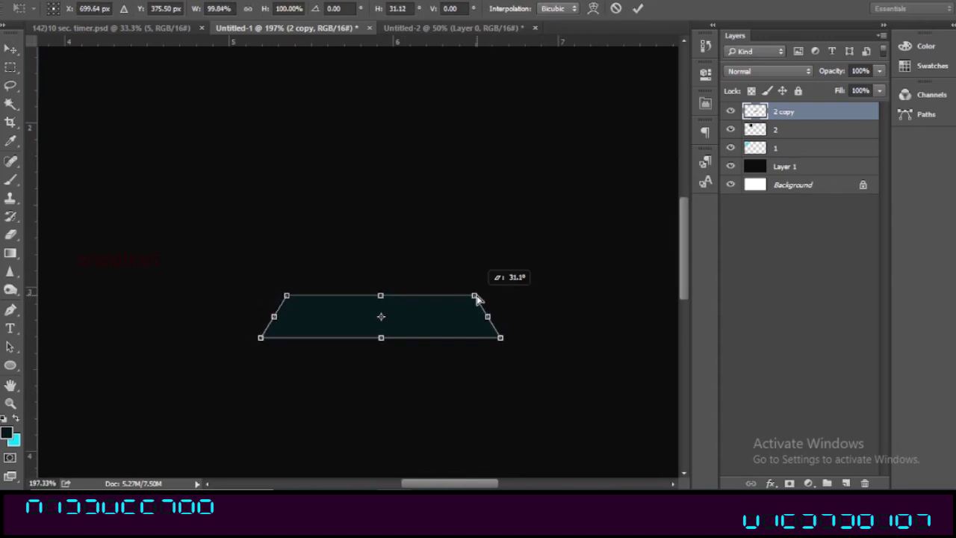
left_click(401, 10)
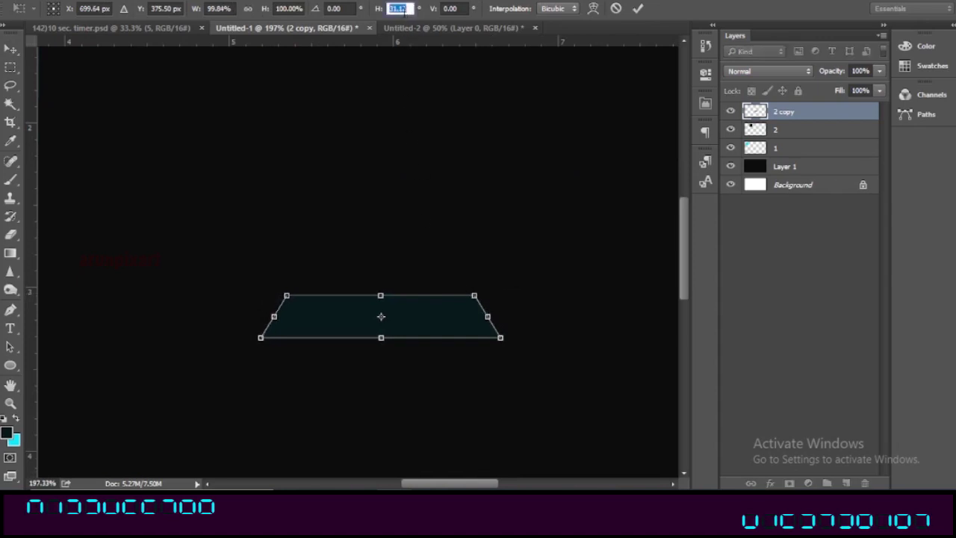
type("45")
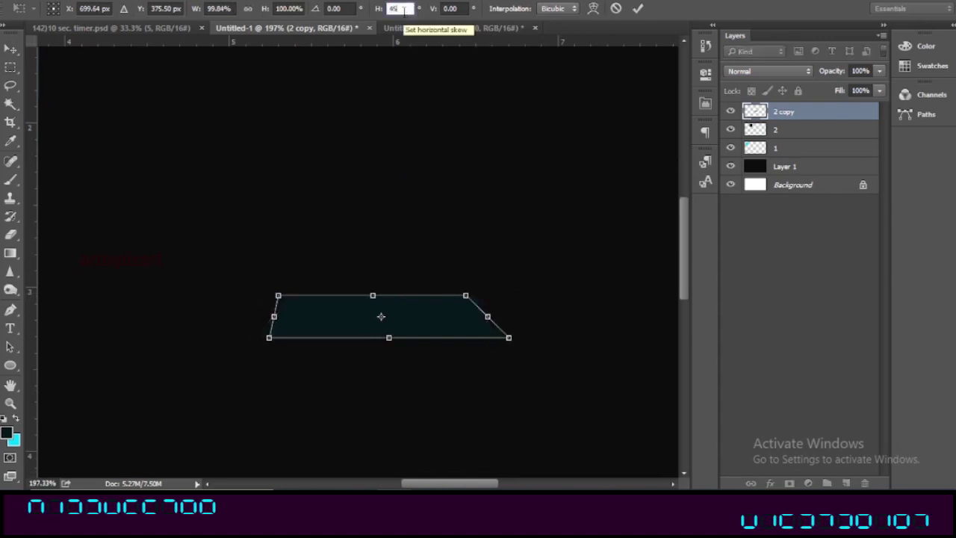
left_click(637, 8)
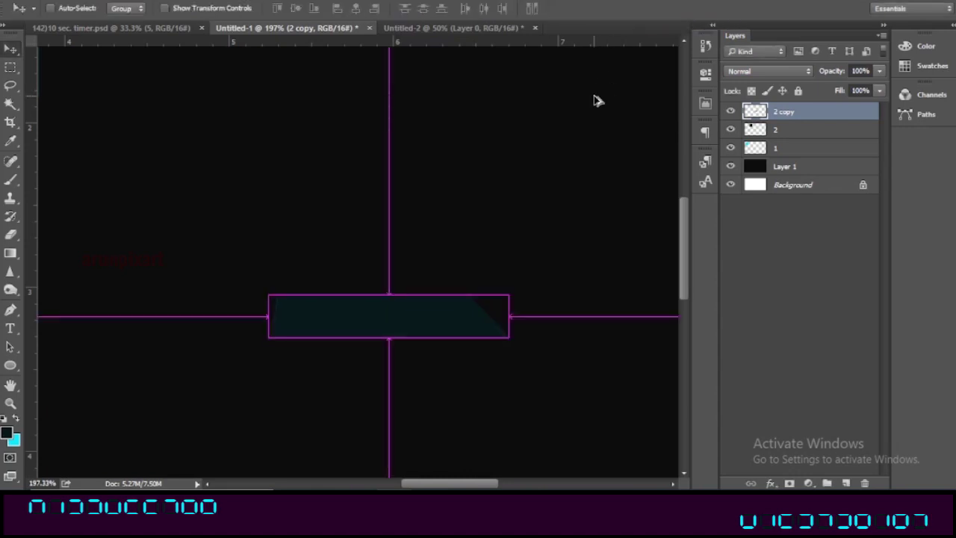
Re-taper the bar's top edge in perspective and correct the horizontal skew to 45
key("ctrl+t")
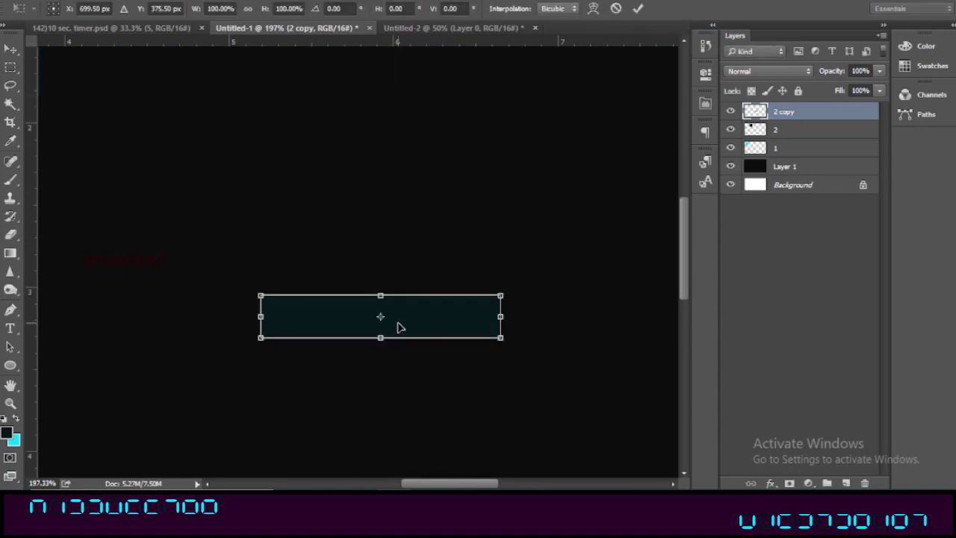
right_click(470, 314)
left_click(514, 164)
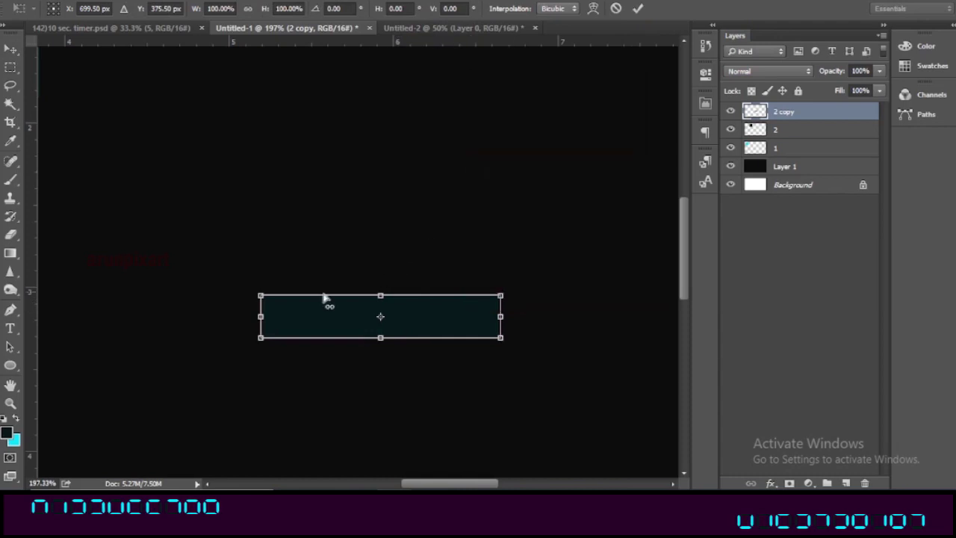
left_click_drag(262, 298, 290, 298)
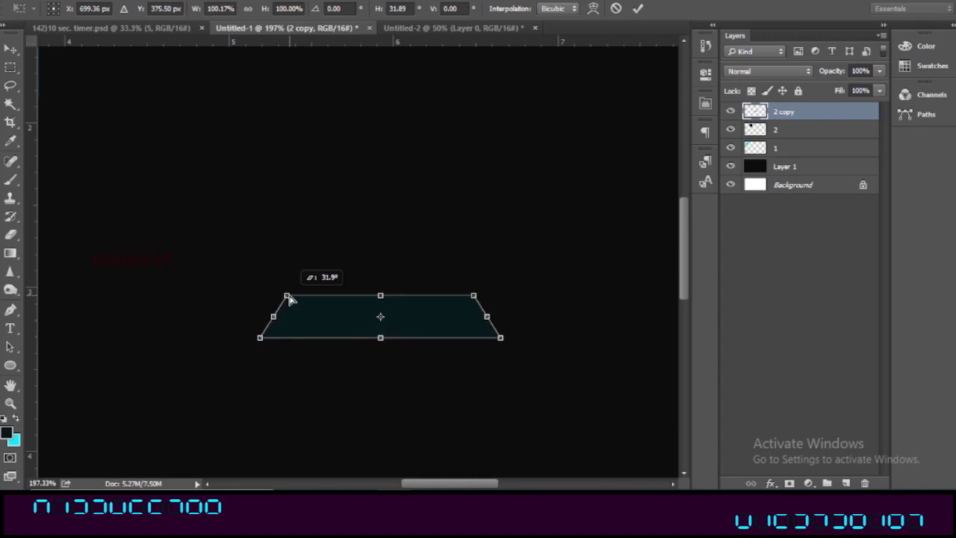
left_click_drag(290, 299, 306, 299)
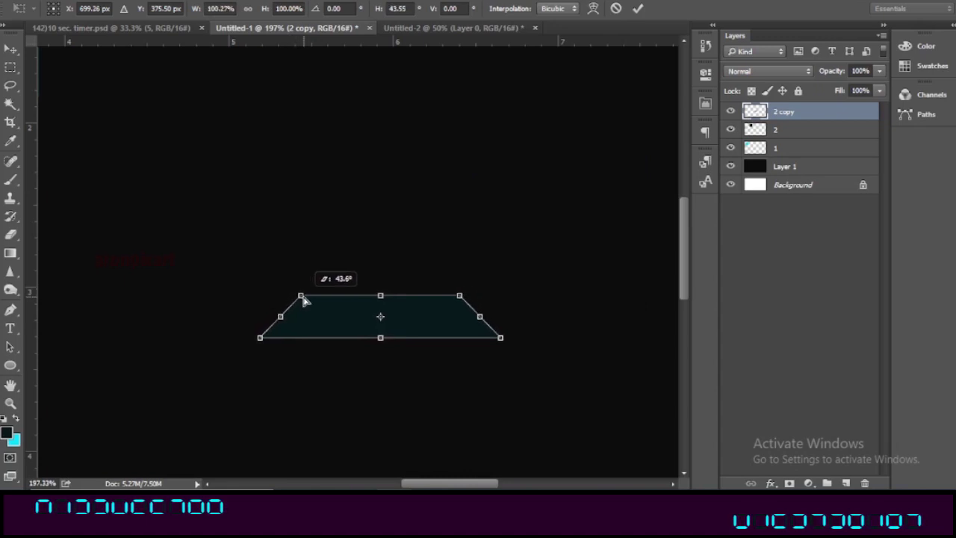
left_click_drag(306, 299, 306, 300)
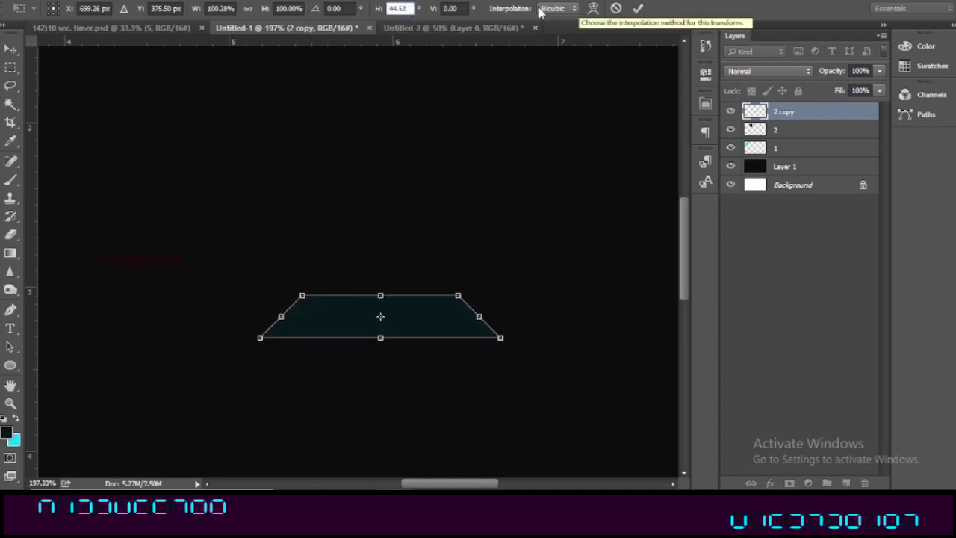
key("BackSpace")
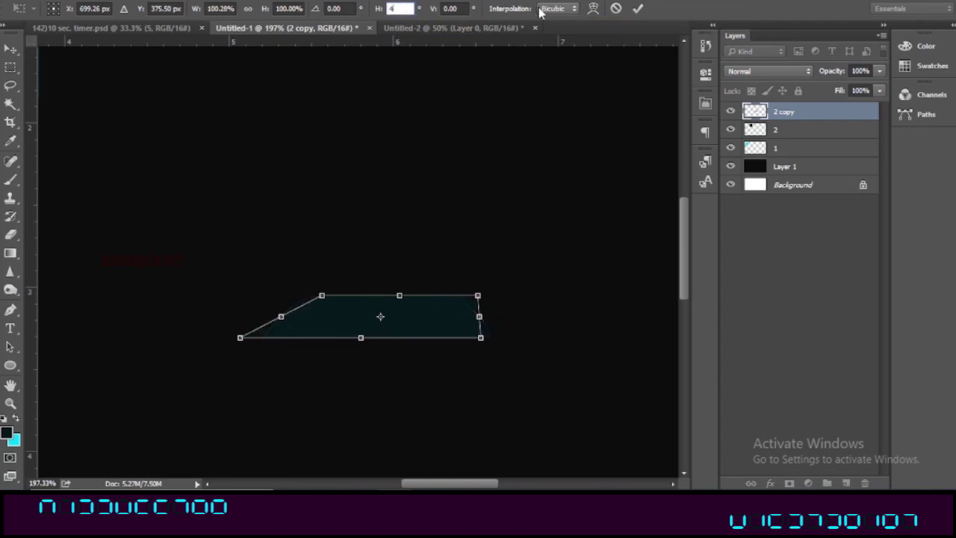
type("5")
key("Return")
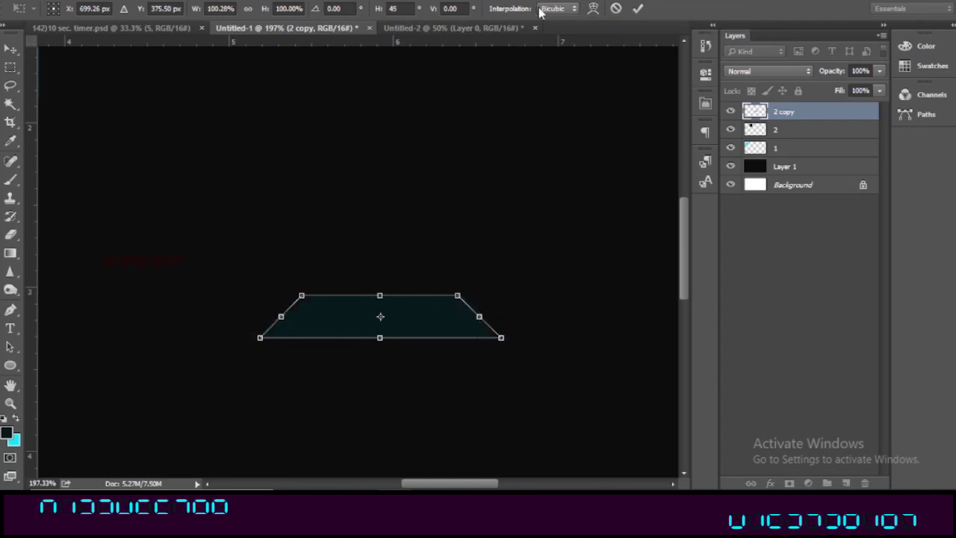
left_click(639, 9)
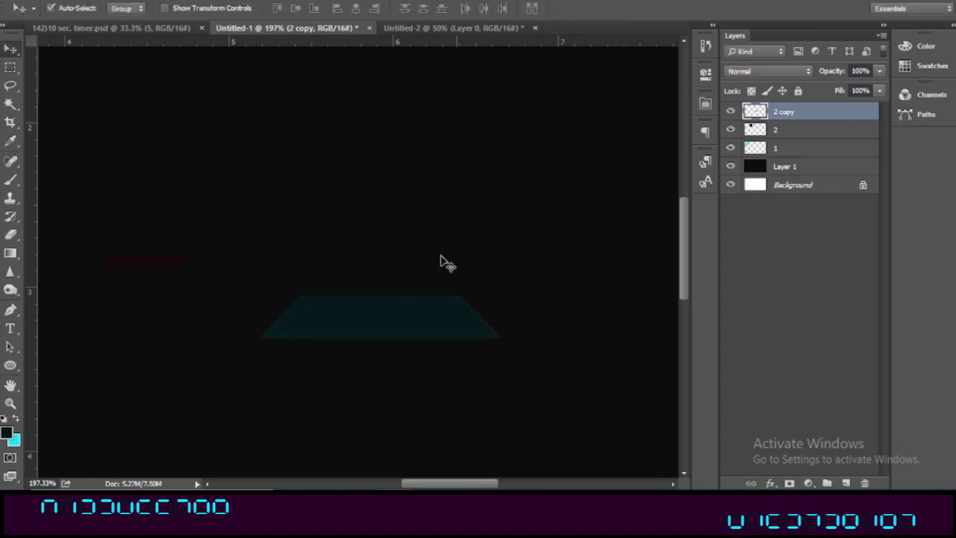
Widen the trapezoid evenly from its centre into a long horizontal bar
key("ctrl")
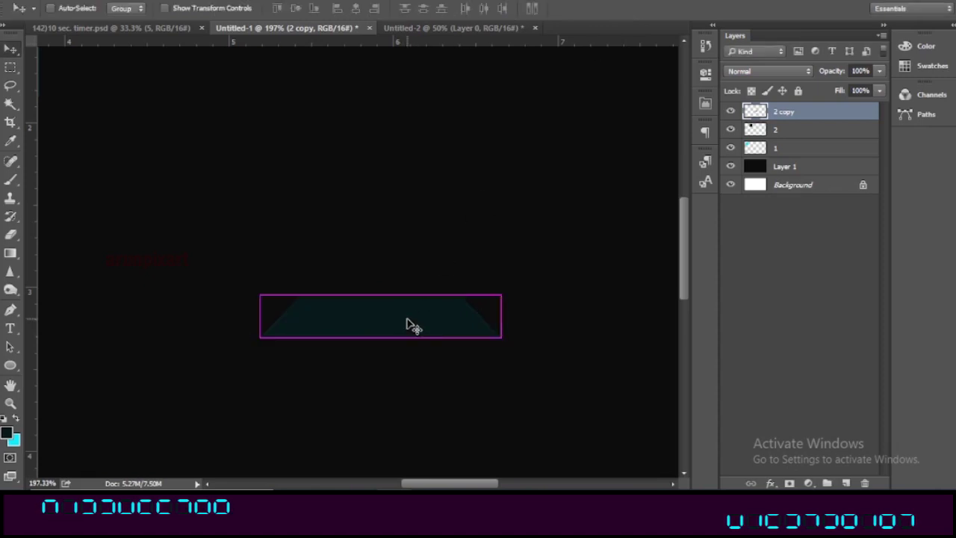
key("ctrl+t")
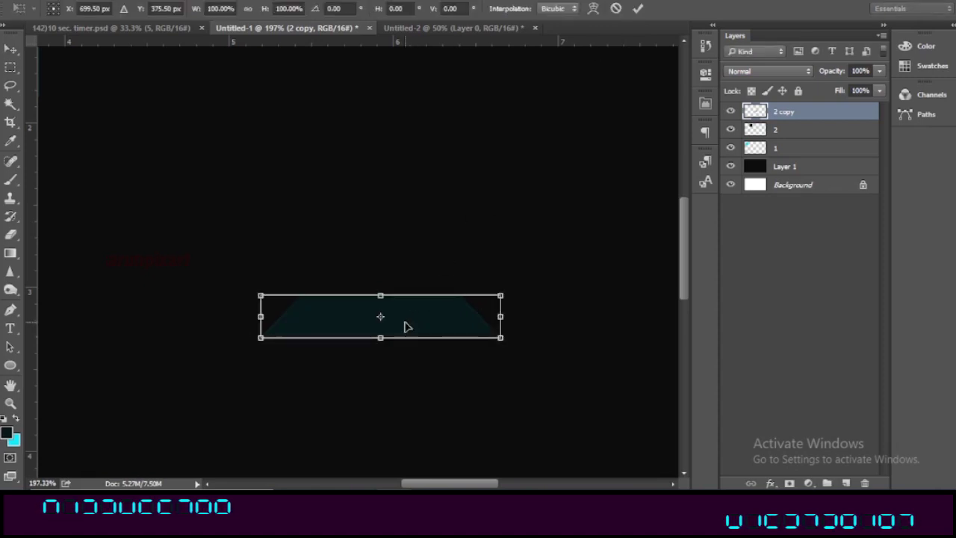
left_click_drag(505, 317, 556, 317)
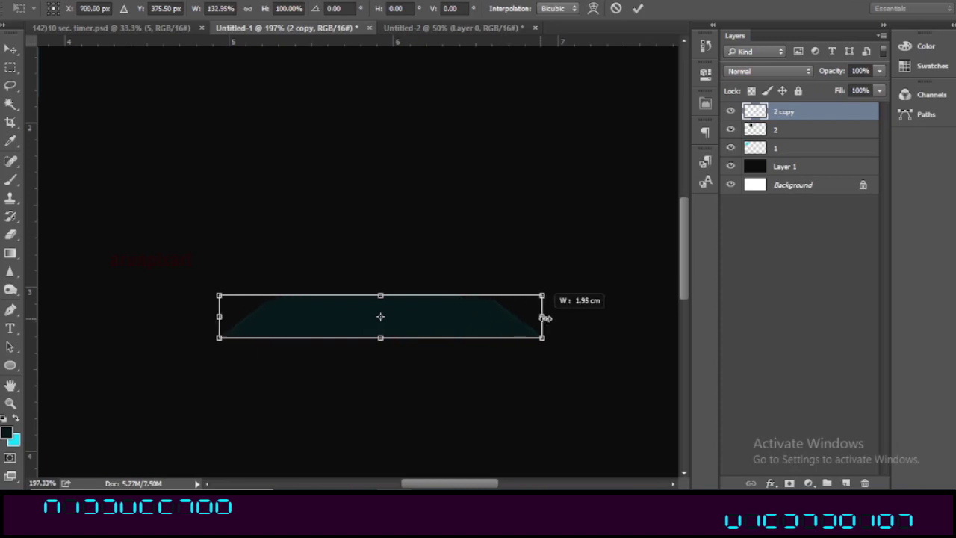
left_click(637, 8)
scroll(412, 326, "down", 3)
scroll(412, 326, "down", 2)
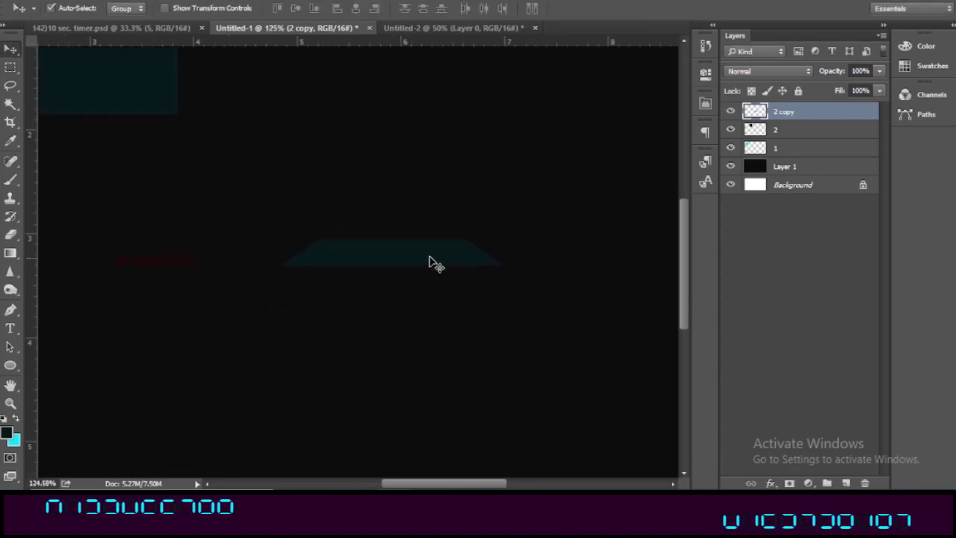
key("ctrl")
key("ctrl+t")
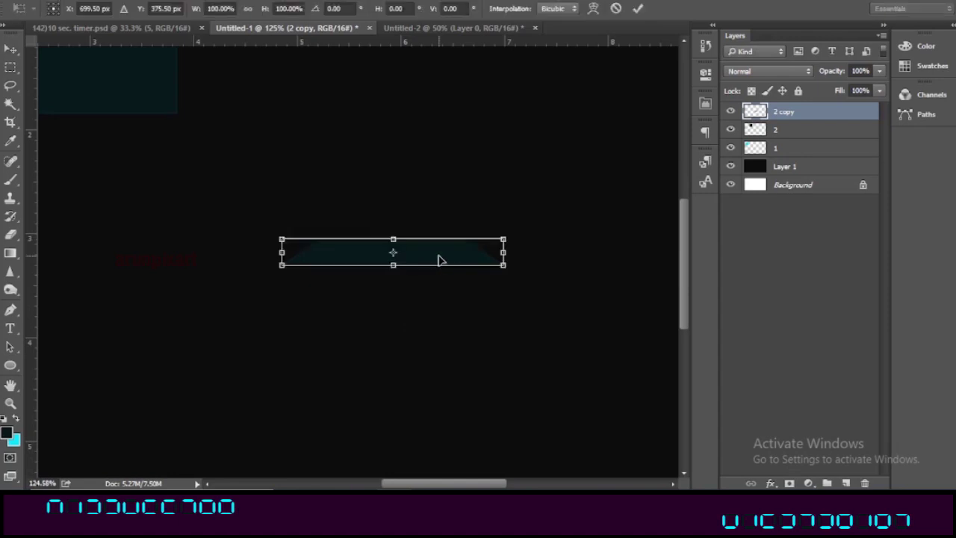
left_click(638, 9)
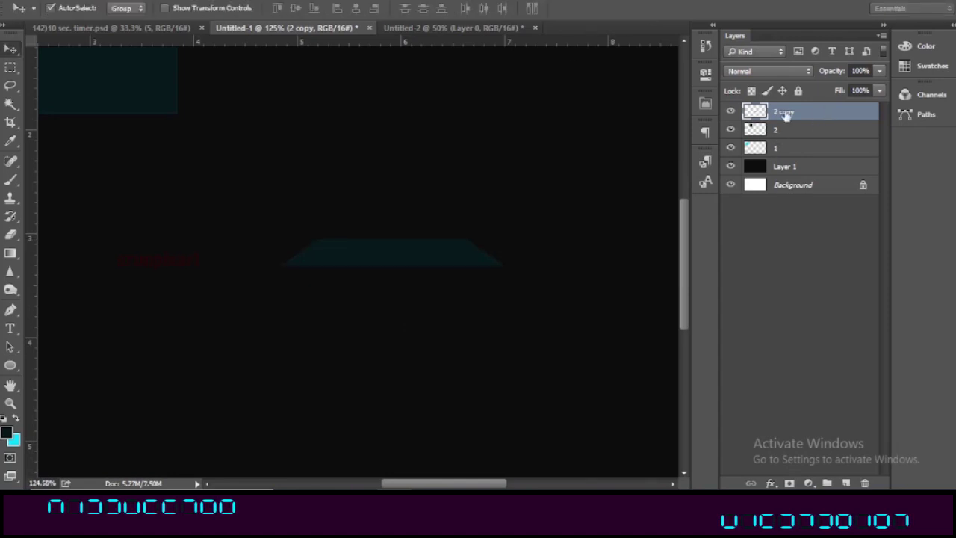
Duplicate the 2 copy layer and move the new copy below the trapezoid
right_click(785, 113)
left_click(682, 115)
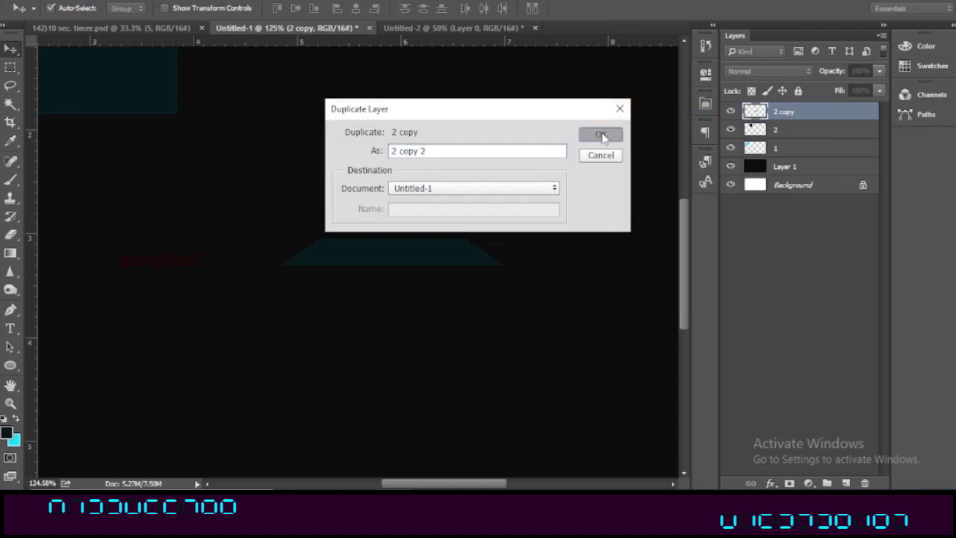
left_click(603, 136)
left_click_drag(428, 250, 429, 326)
key("ctrl+t")
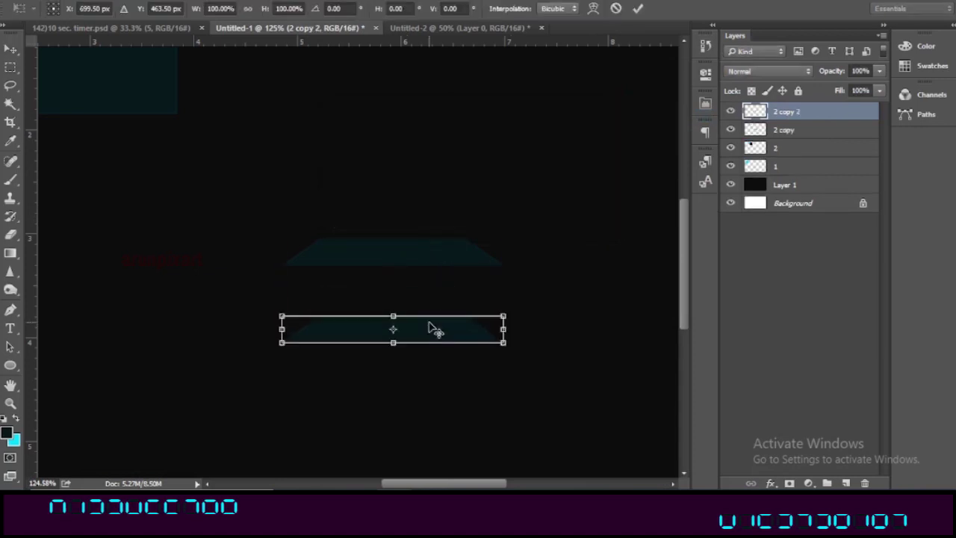
Flip the copy horizontally and vertically and fit it under the original trapezoid
right_click(429, 329)
left_click(472, 296)
right_click(439, 333)
left_click(470, 322)
left_click_drag(439, 323, 453, 270)
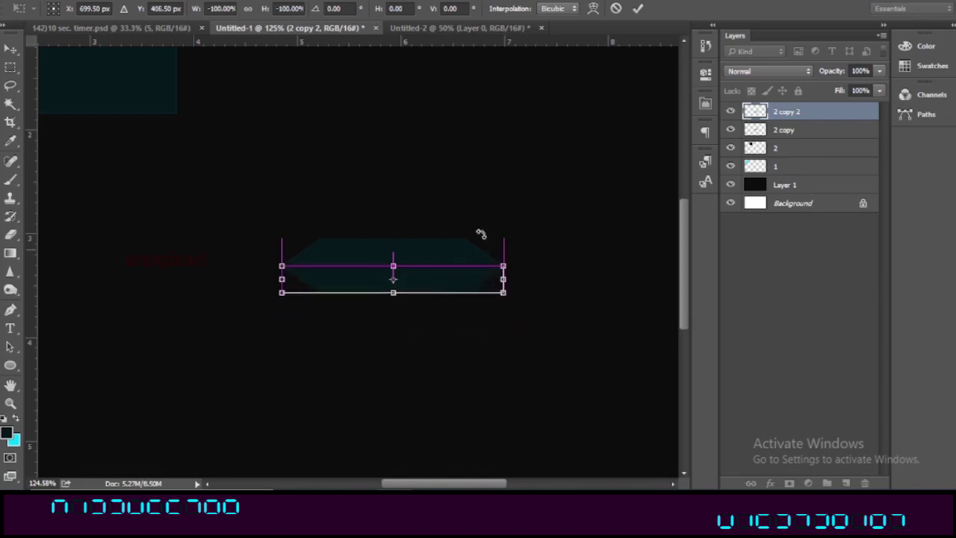
left_click(637, 8)
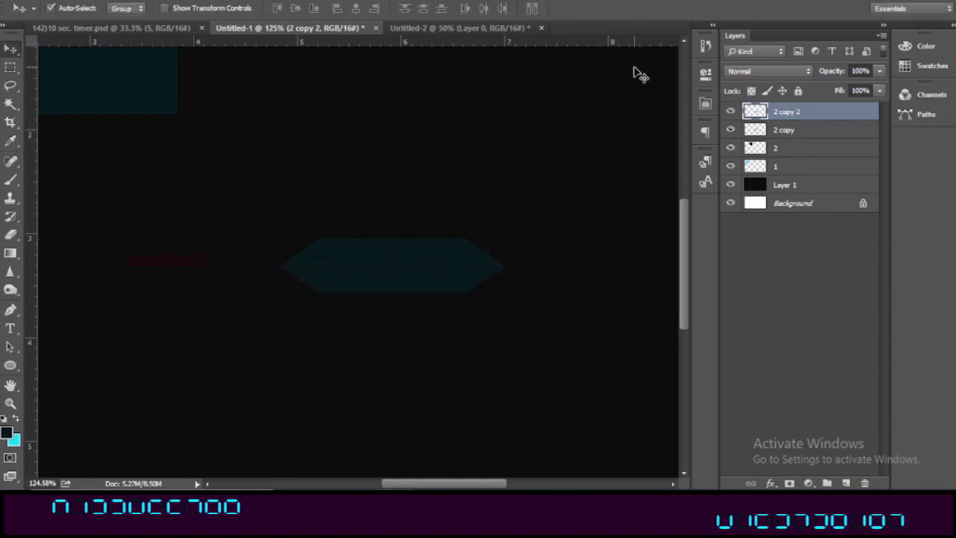
left_click(790, 131, "ctrl")
right_click(790, 132)
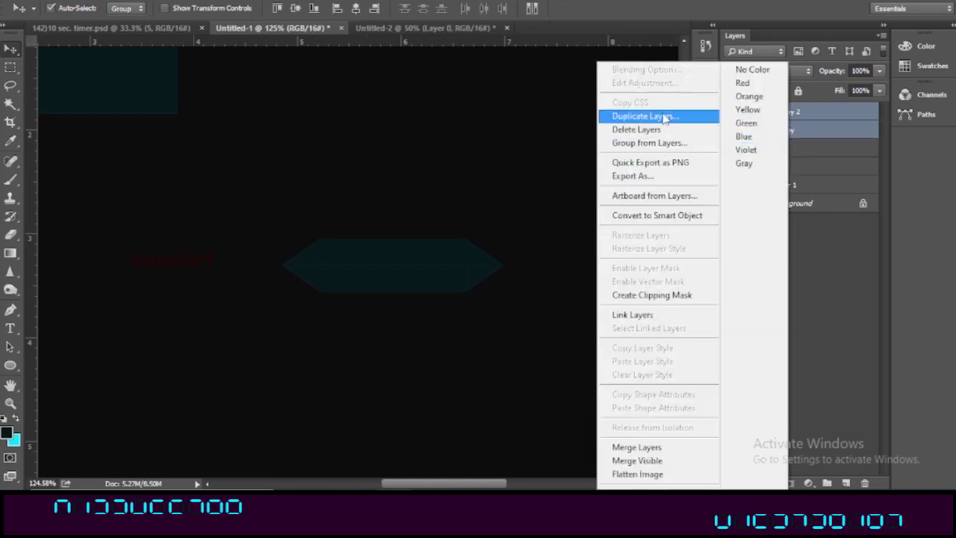
Merge the two halves into one bar and add a copy rotated 90° upright
left_click(618, 447)
left_click_drag(420, 282, 495, 182)
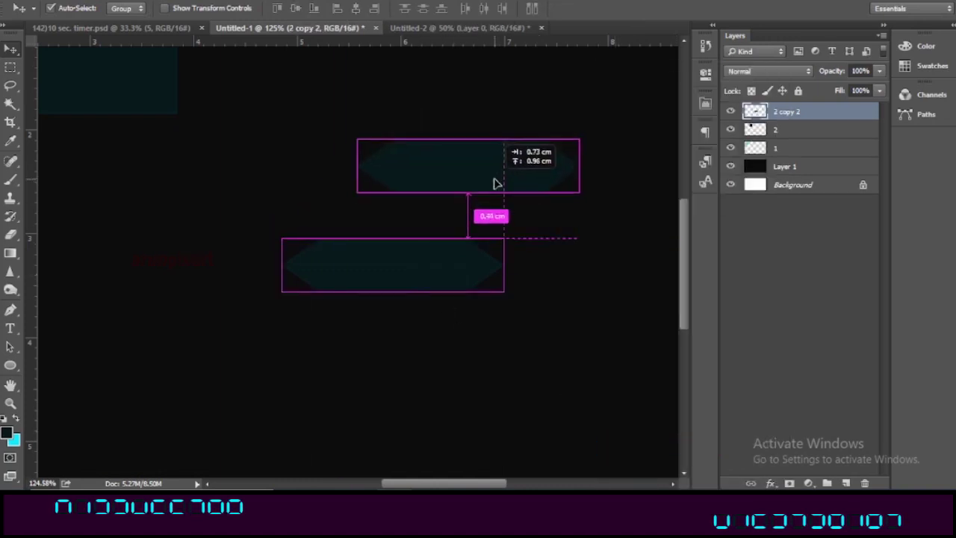
key("ctrl+t")
right_click(561, 177)
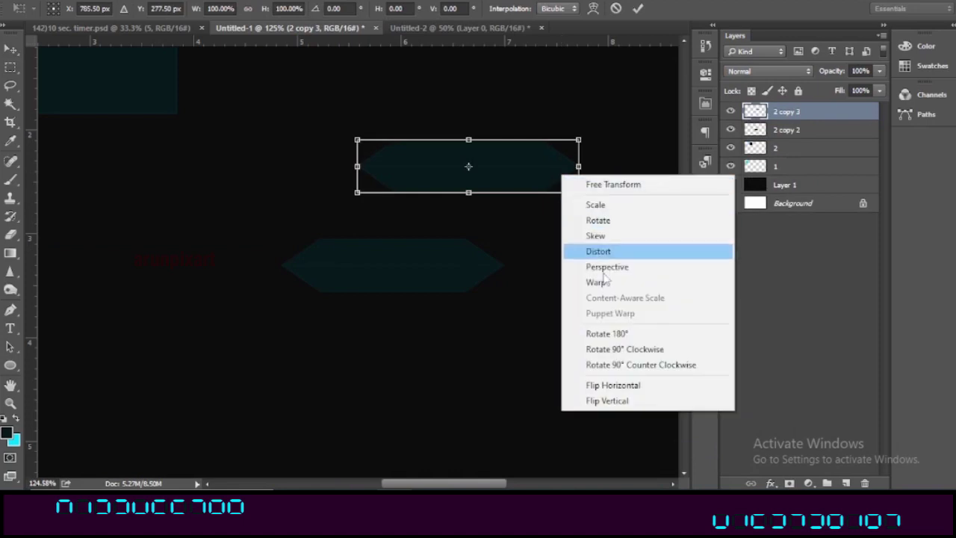
left_click(616, 351)
mouse_move(482, 211)
left_mouse_down()
mouse_move(517, 198)
mouse_move(518, 224)
left_mouse_up()
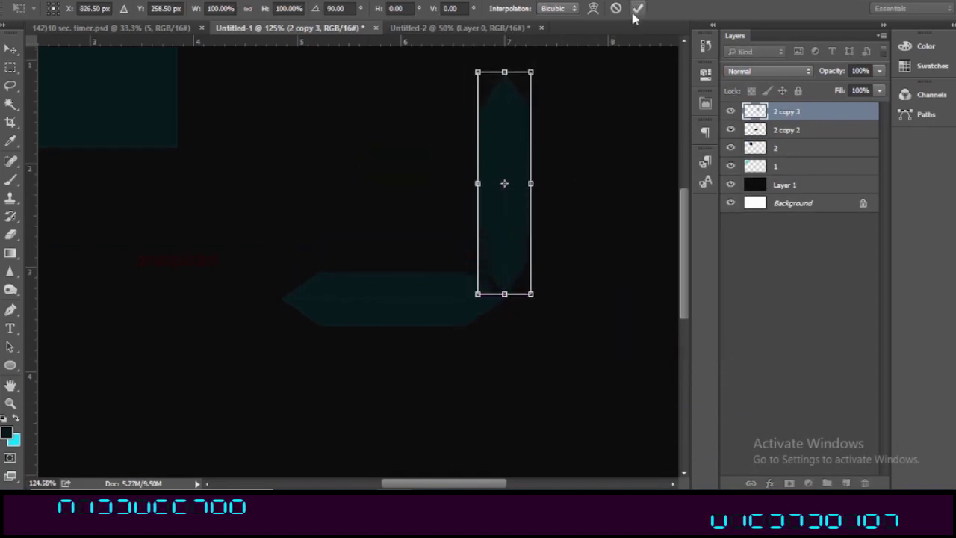
left_click(637, 9)
key("Return")
Join the vertical bar to the horizontal bar's right end, keeping the 2 copy 3 layer
scroll(475, 279, "down", 3)
left_click_drag(453, 306, 454, 314)
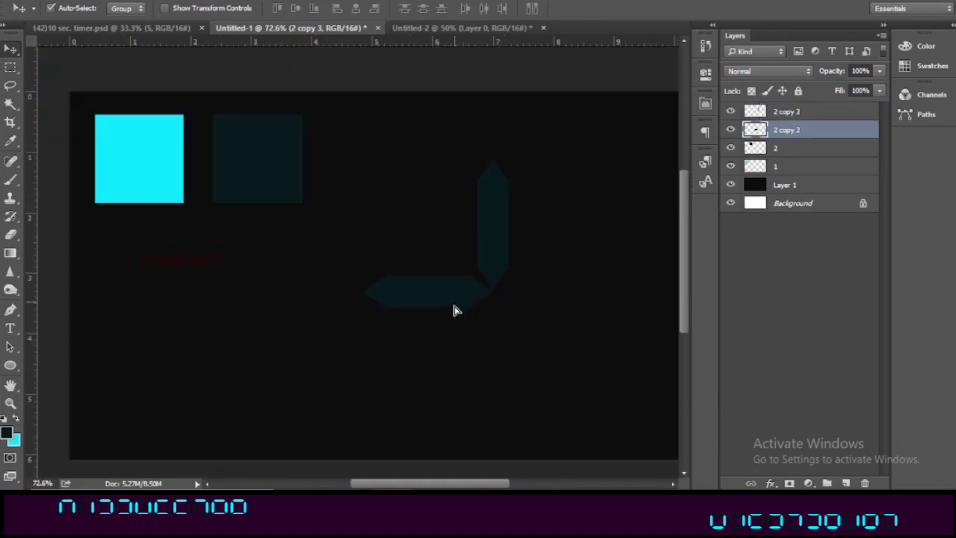
left_click_drag(497, 232, 515, 237)
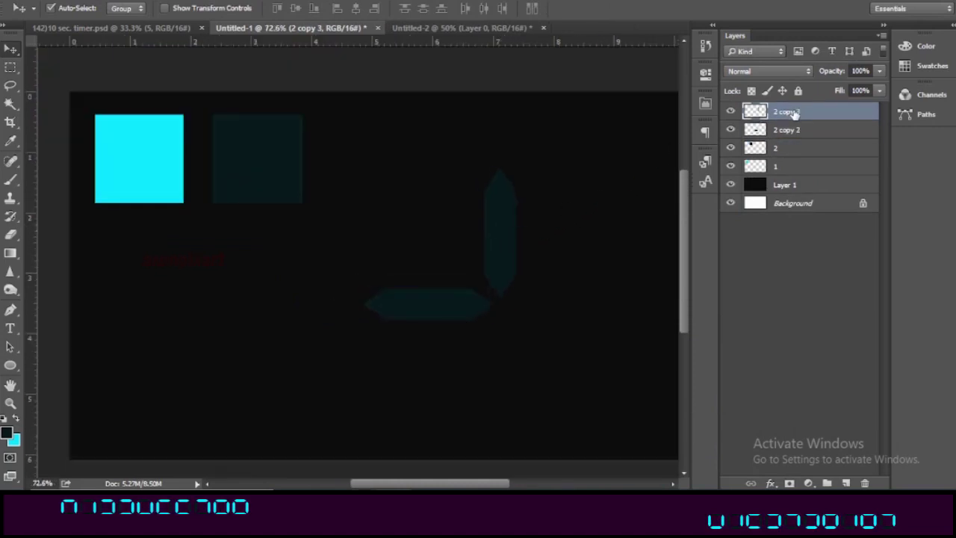
right_click(793, 112)
left_click(686, 128)
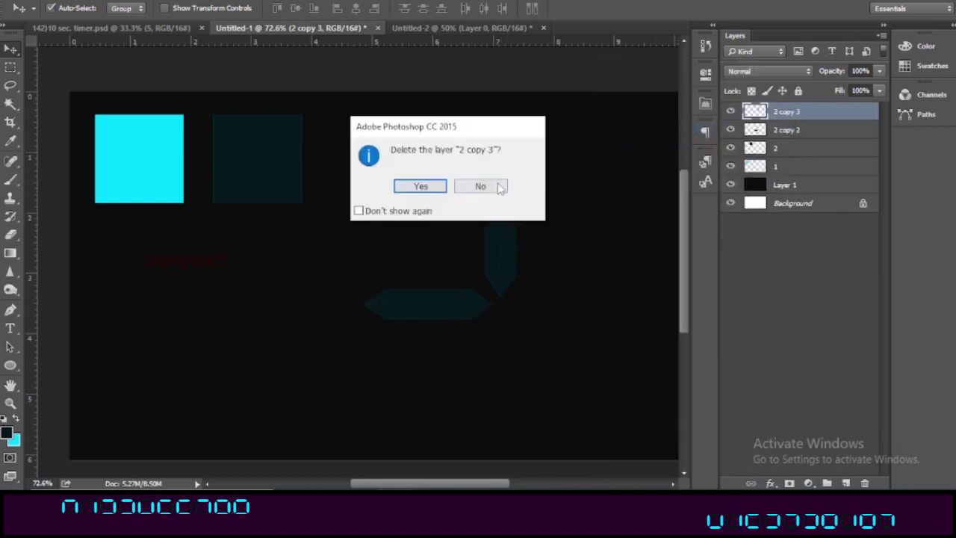
left_click(480, 186)
Duplicate the vertical bar onto the digit's left side
right_click(790, 118)
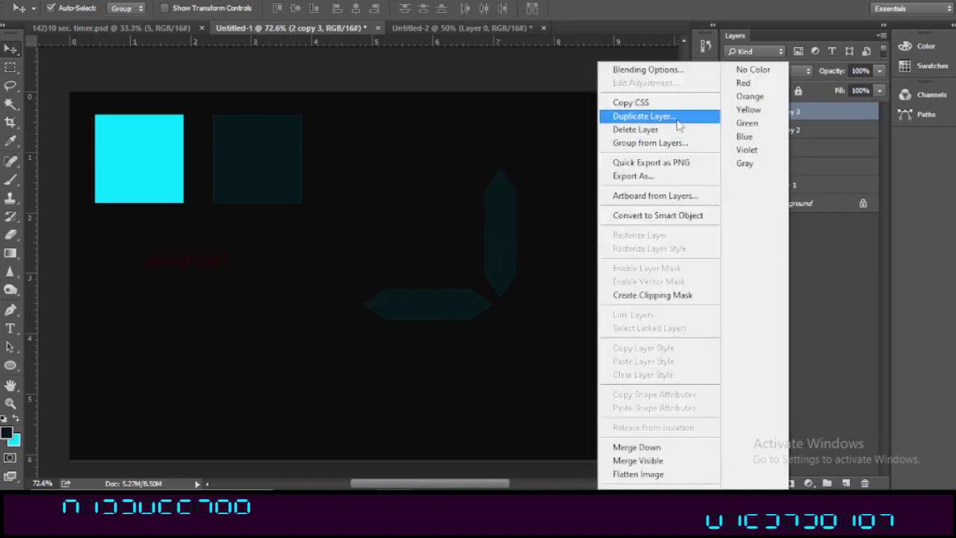
left_click(657, 116)
key("Return")
left_click_drag(512, 246, 366, 245)
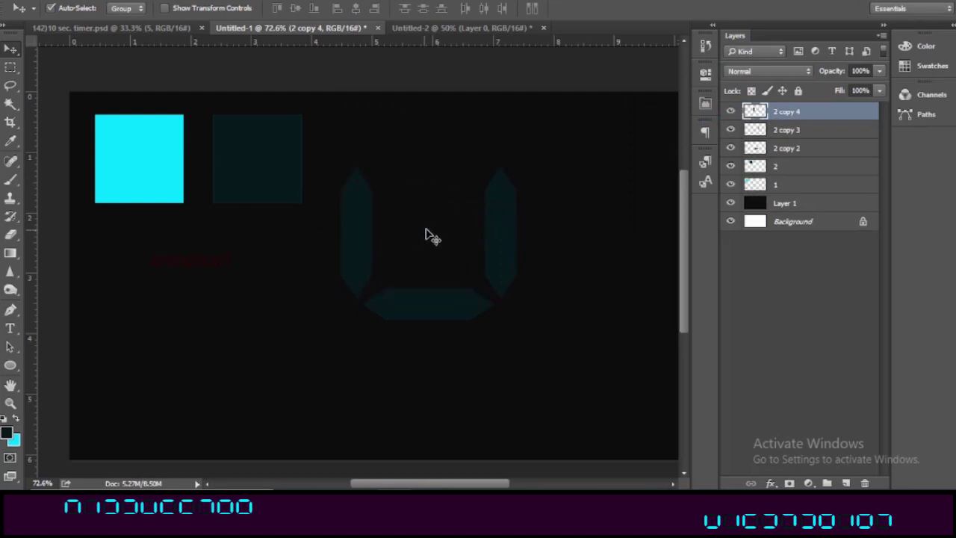
Duplicate the horizontal bar 2 copy 2 to the top of the digit
left_click(438, 298)
right_click(789, 152)
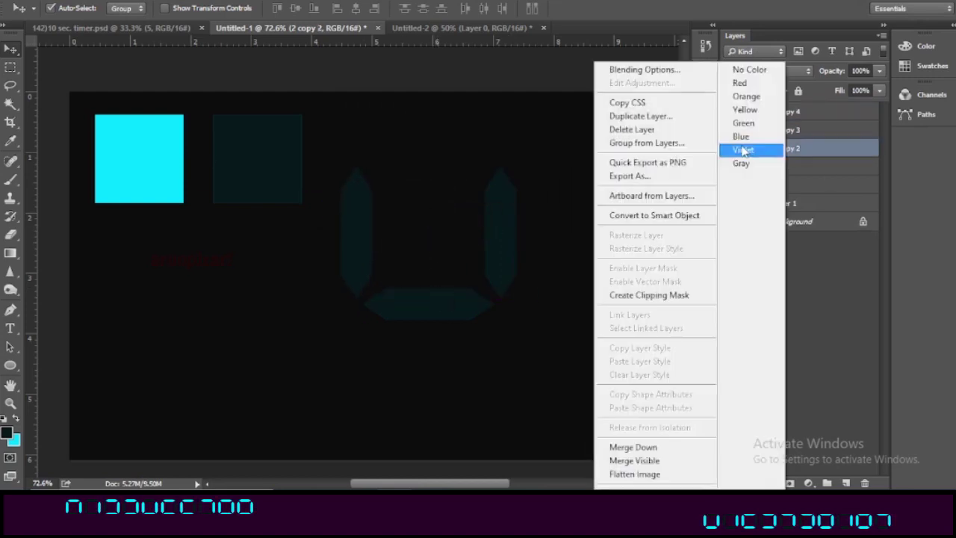
left_click(651, 115)
left_click(600, 134)
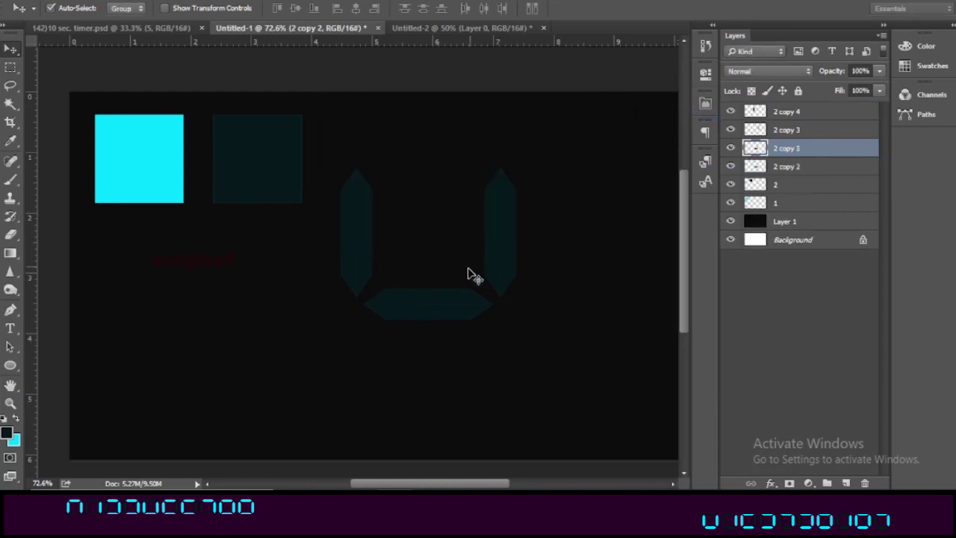
mouse_move(448, 316)
left_mouse_down()
mouse_move(443, 159)
mouse_move(450, 165)
left_mouse_up()
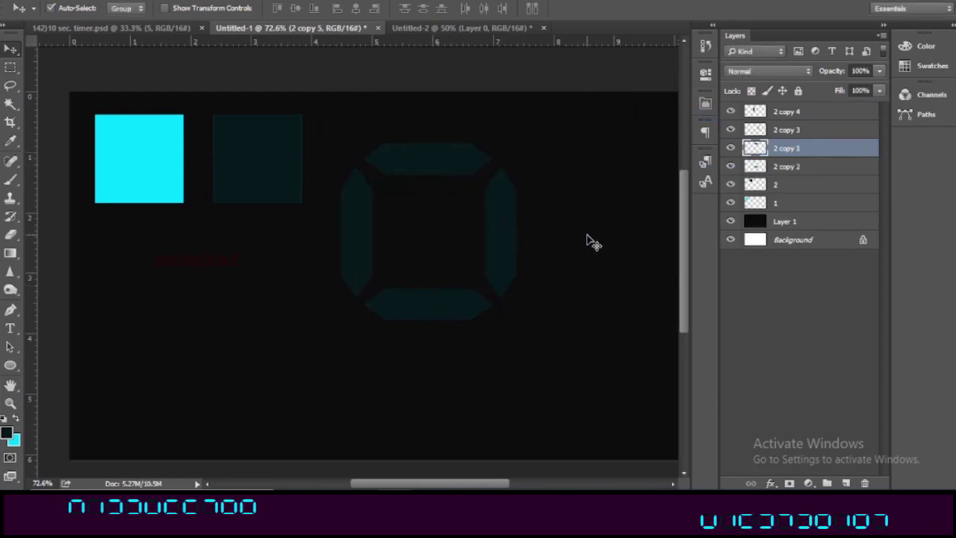
Duplicate the right vertical bar into the lower right position
left_click(506, 279)
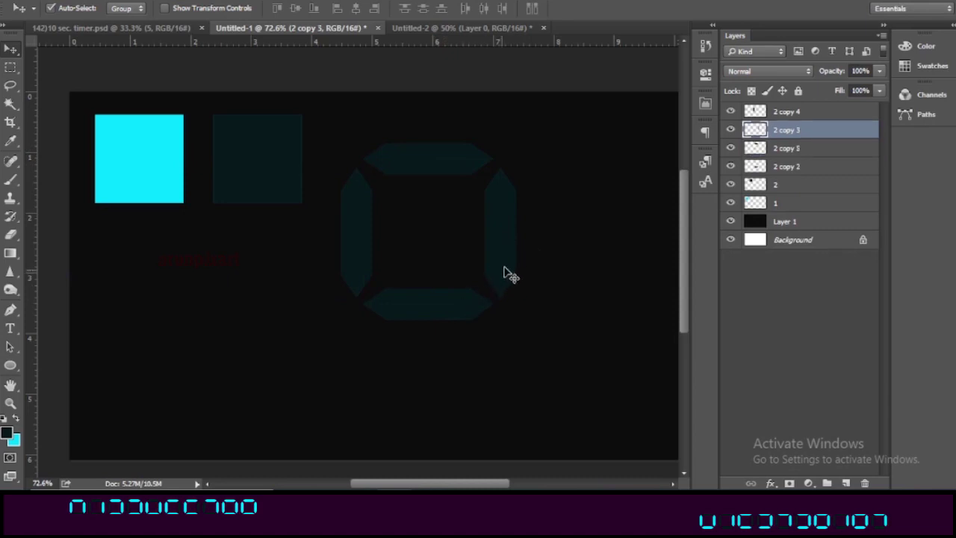
right_click(781, 139)
left_click(618, 118)
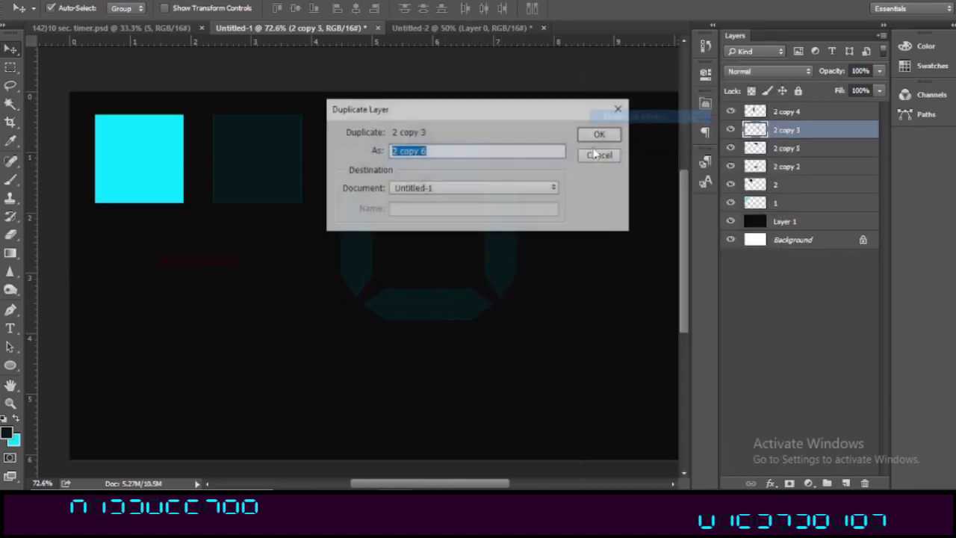
left_click(591, 135)
mouse_move(498, 247)
left_mouse_down()
mouse_move(508, 380)
mouse_move(501, 379)
left_mouse_up()
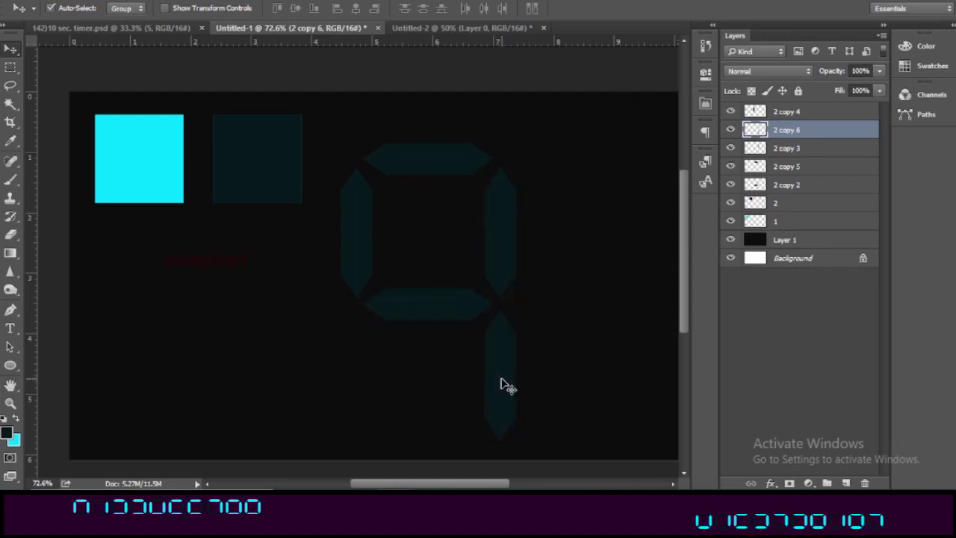
left_click(796, 184)
left_click(797, 129, "shift")
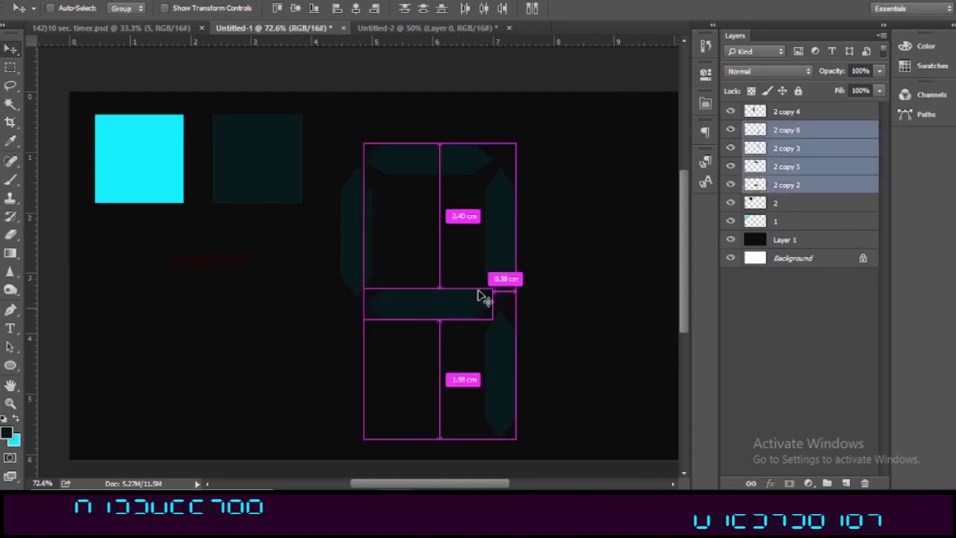
Move all the digit's segments up together
left_click(784, 112, "shift")
left_click_drag(433, 312, 448, 274)
left_click(597, 310, "ctrl")
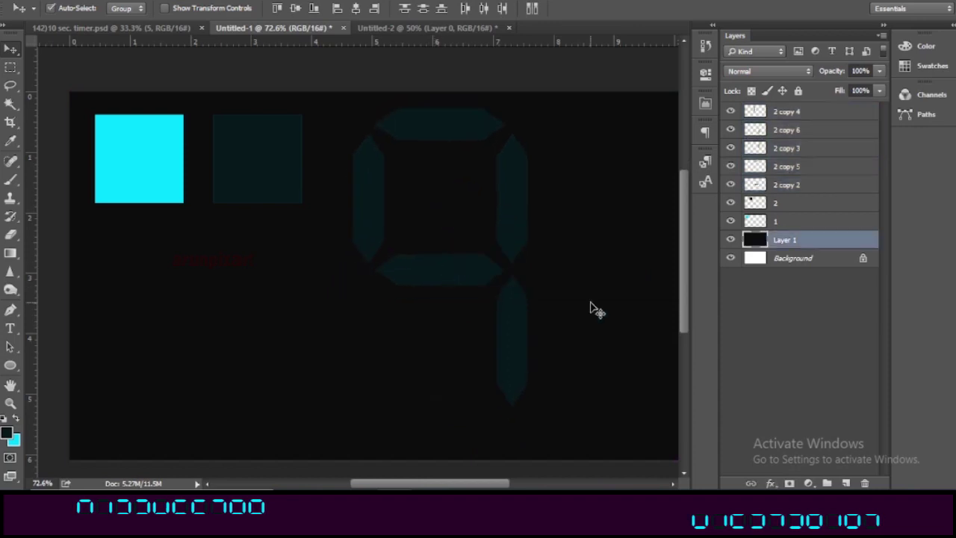
Duplicate the lower right bar 2 copy 6 into the digit's lower left
left_click(510, 344, "ctrl")
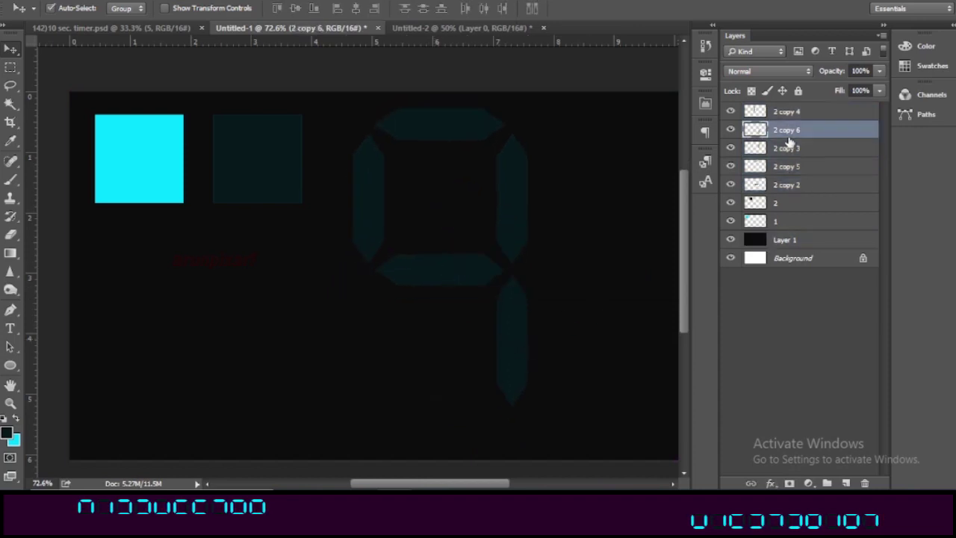
right_click(787, 138)
left_click(665, 120)
left_click(598, 135)
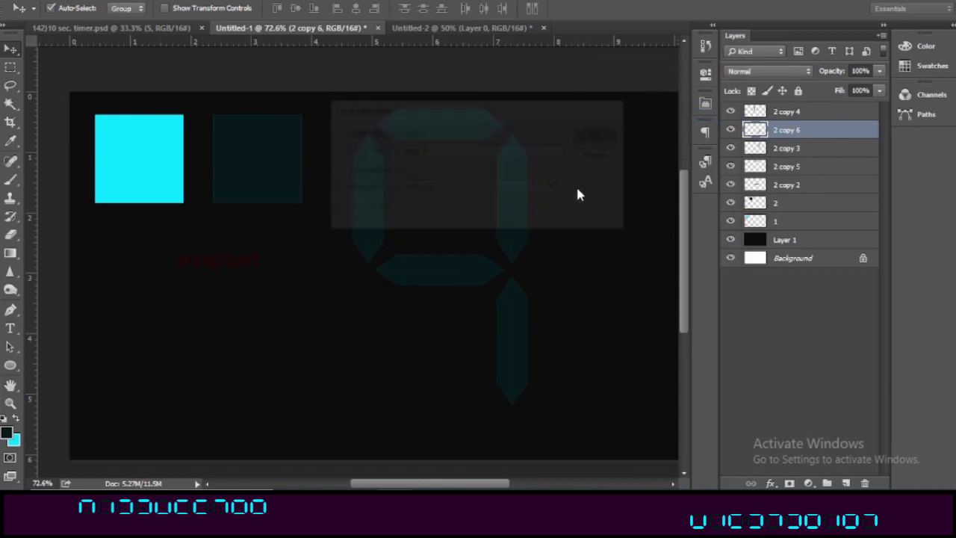
left_click_drag(507, 362, 364, 362)
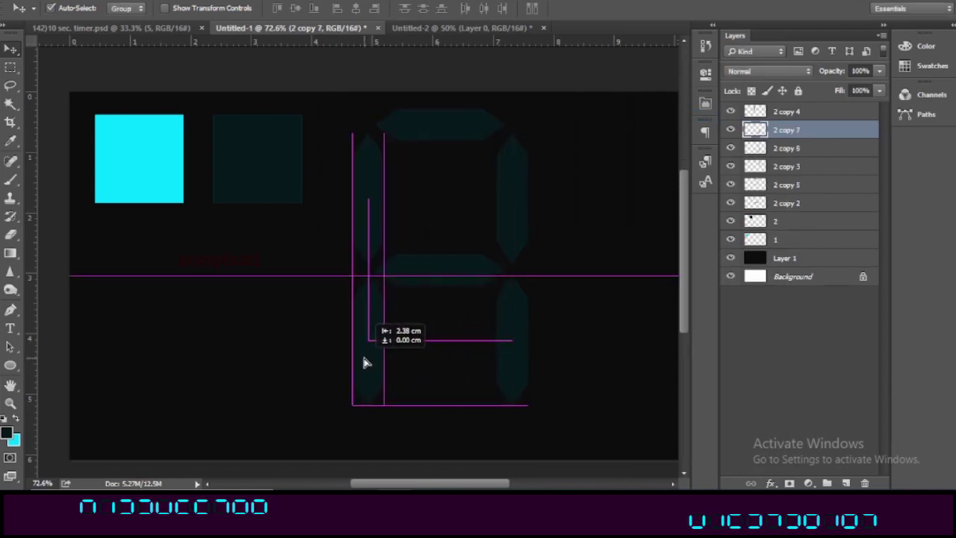
left_click_drag(363, 362, 361, 351)
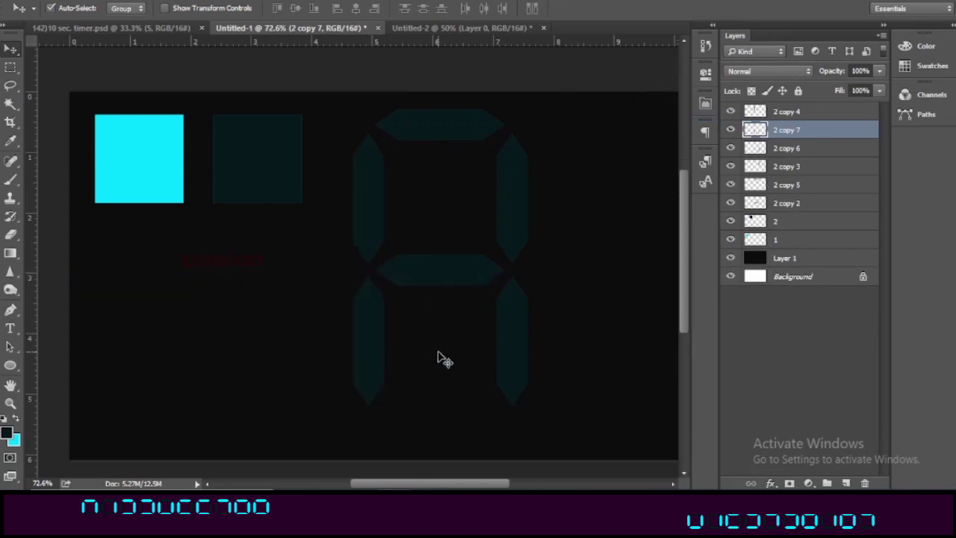
Duplicate the middle bar as 2 copy 8 and place it across the bottom
left_click(454, 285)
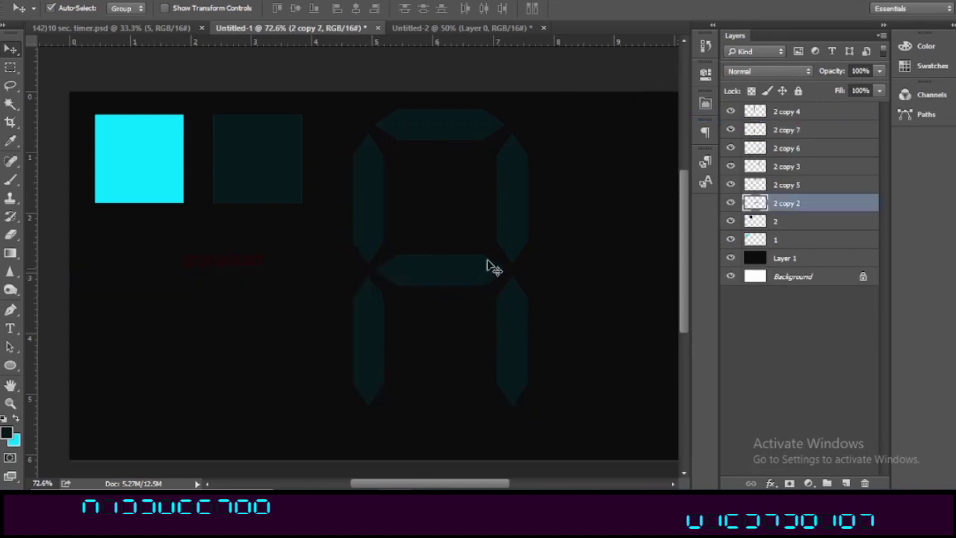
right_click(811, 210)
left_click(657, 118)
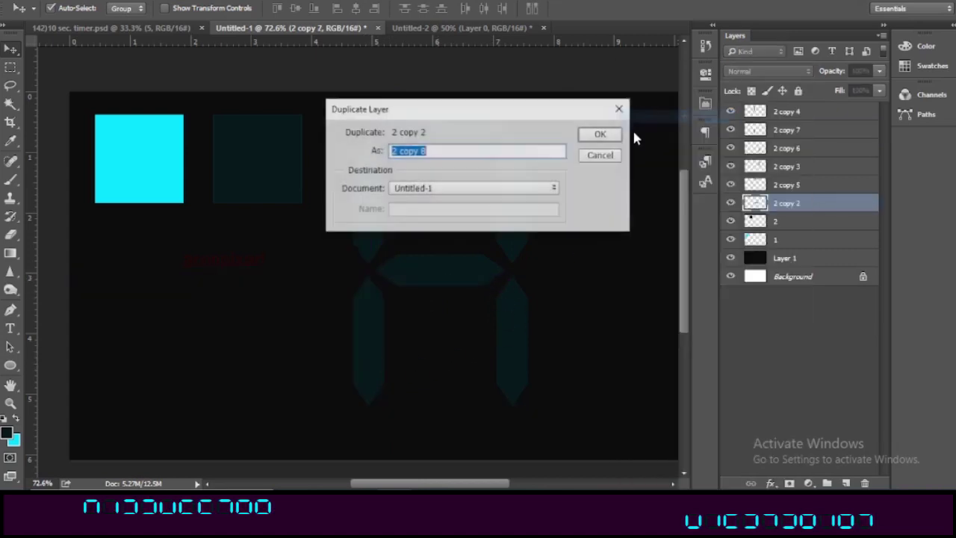
left_click(602, 134)
left_click_drag(440, 267, 439, 418)
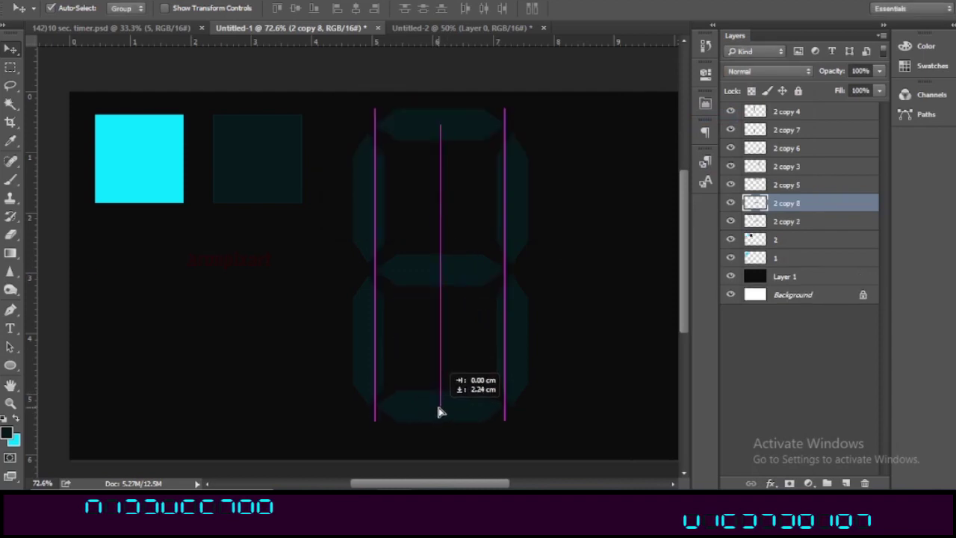
left_click_drag(439, 418, 439, 418)
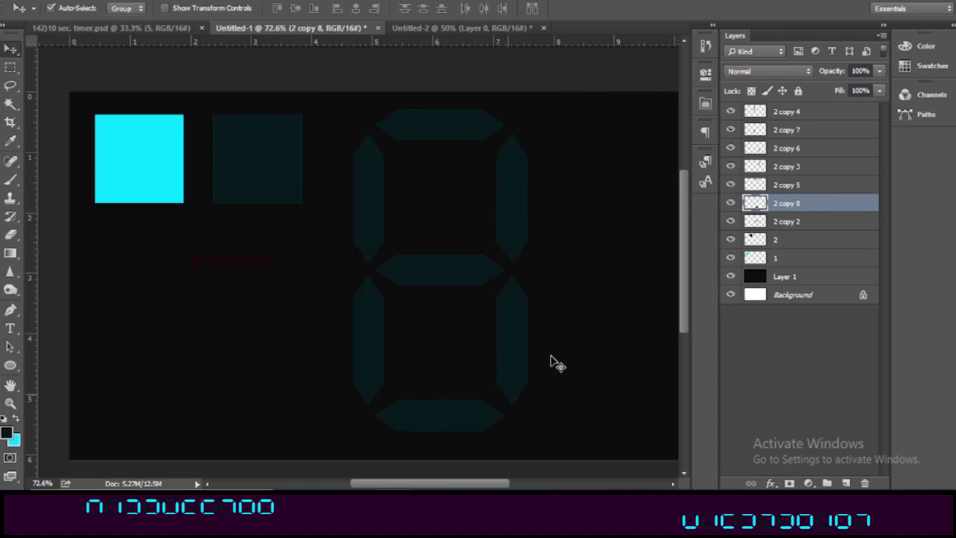
left_click(787, 222)
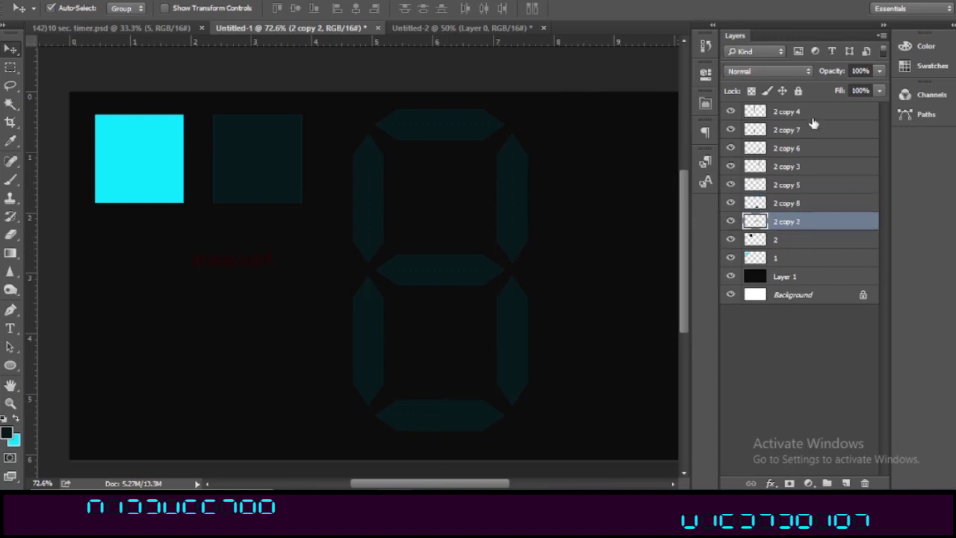
left_click(813, 119, "shift")
right_click(813, 120)
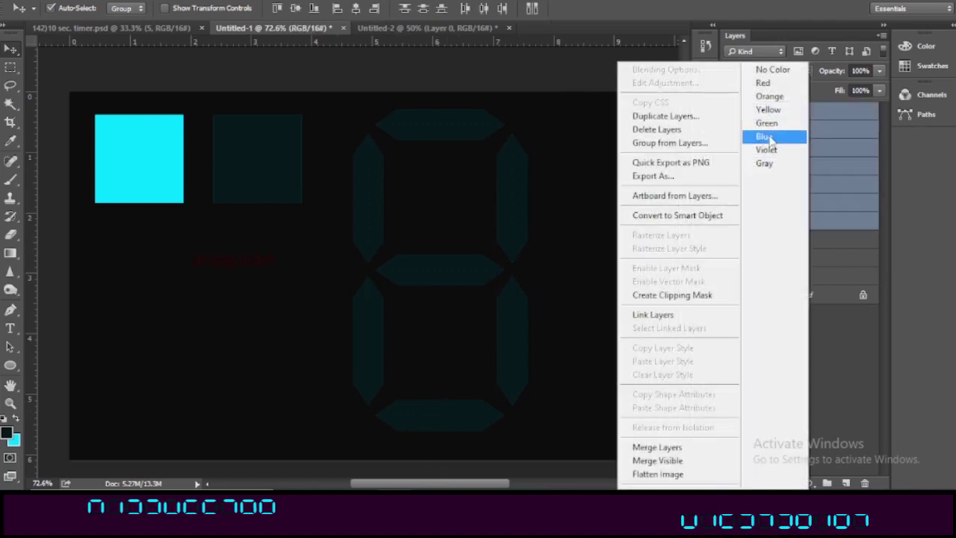
Merge the seven segment layers, scale the 8 to about 49%, and drag it lower left
left_click(655, 447)
key("ctrl+t")
left_click_drag(527, 109, 461, 189)
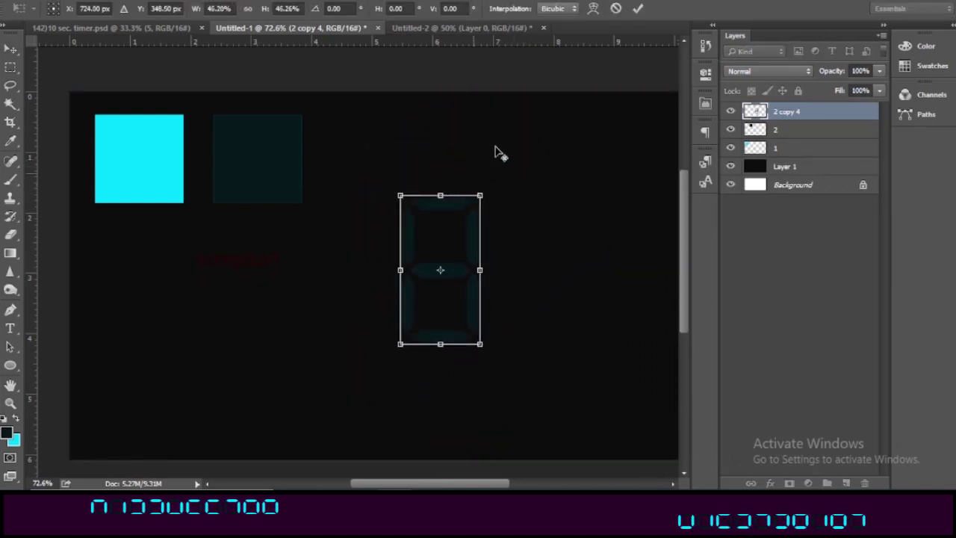
left_click(637, 9)
scroll(493, 334, "down", 1)
left_click_drag(398, 264, 167, 308)
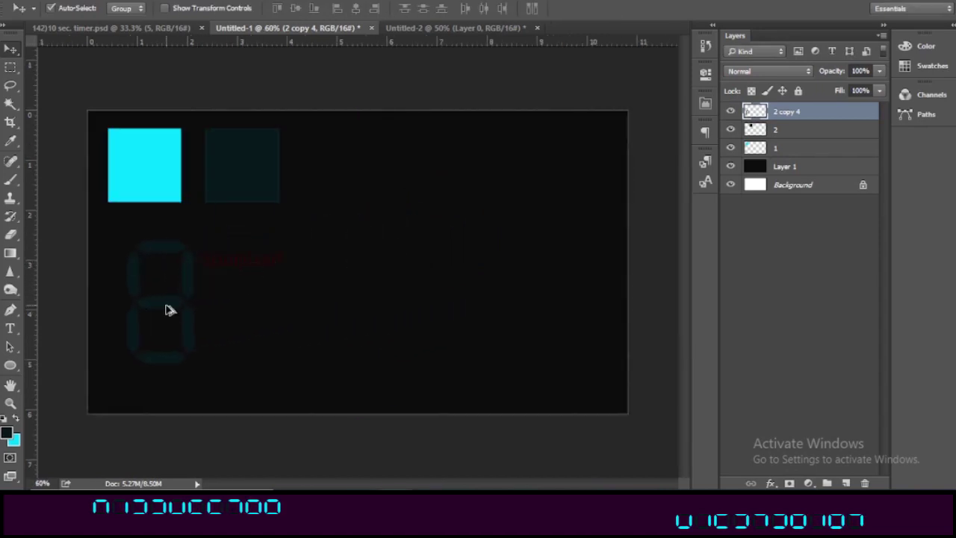
Duplicate the digit layer as '2 copy 5' and place it right of the first digit
right_click(789, 118)
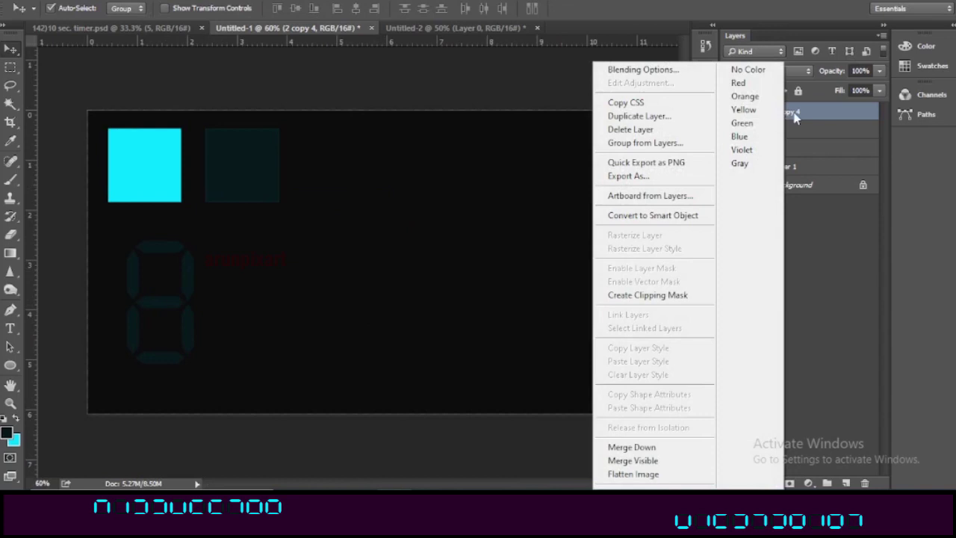
left_click(795, 117)
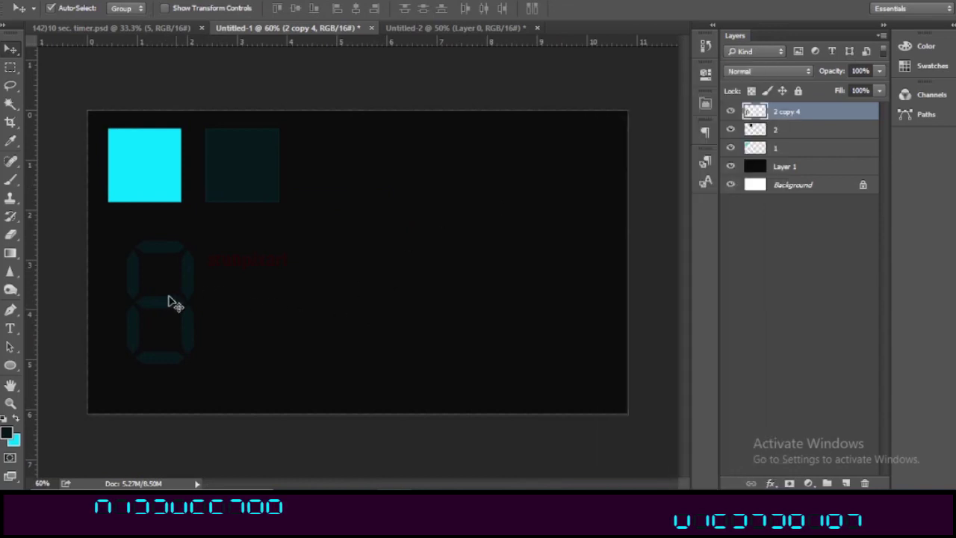
right_click(799, 119)
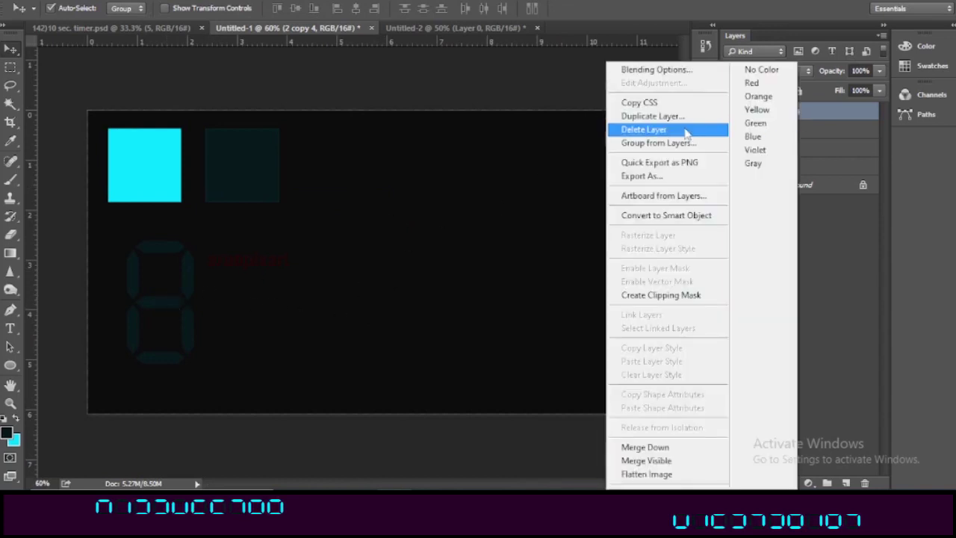
left_click(657, 116)
left_click(617, 139)
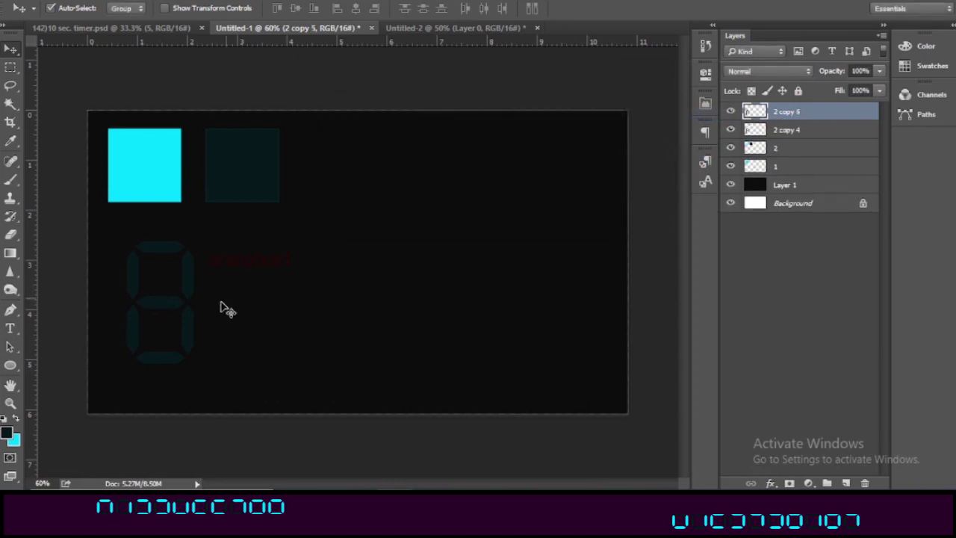
left_click_drag(168, 310, 211, 309)
left_click_drag(235, 310, 248, 307)
Duplicate it again as '2 copy 6' and place the third digit further right
right_click(807, 113)
left_click(652, 122)
left_click(601, 134)
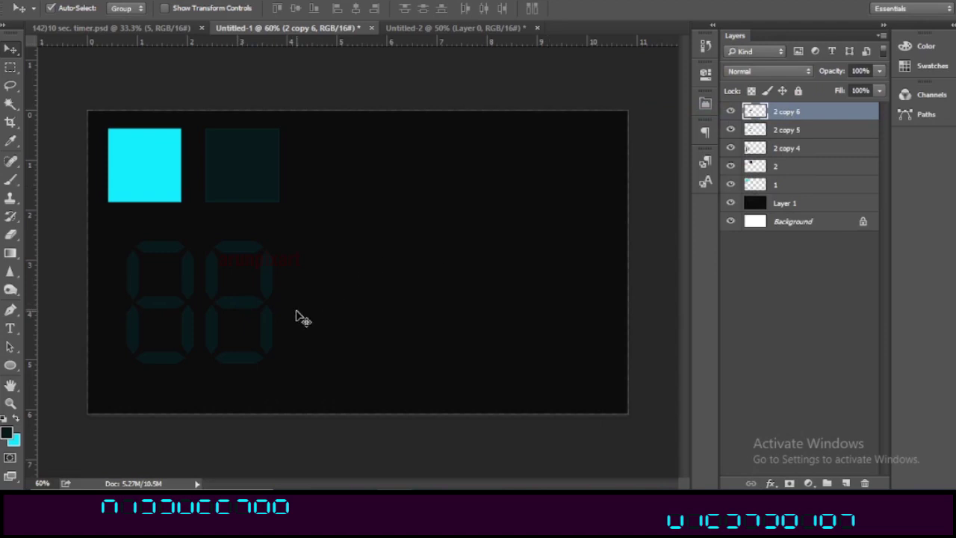
left_click_drag(249, 313, 329, 305)
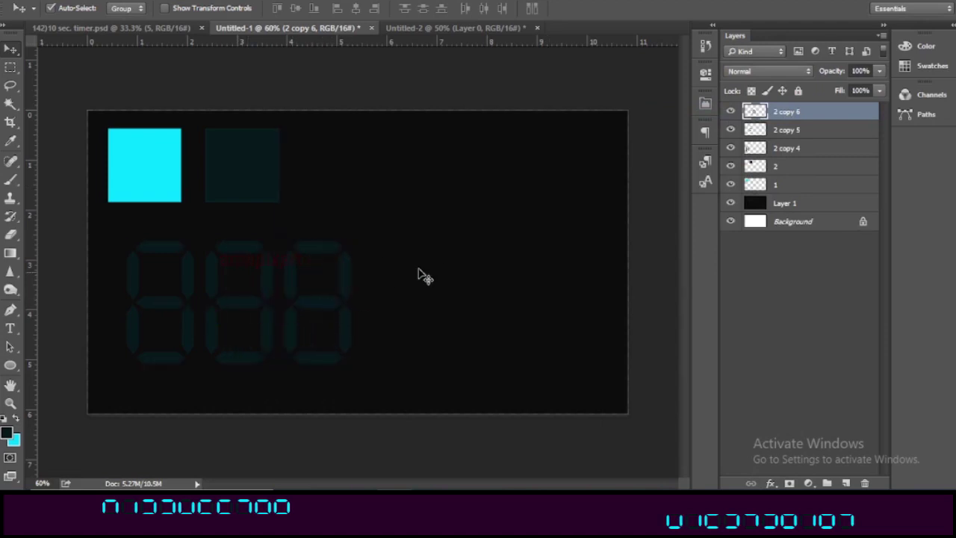
Duplicate the newest digit layer and place the fourth digit to the right
left_click(787, 149, "shift")
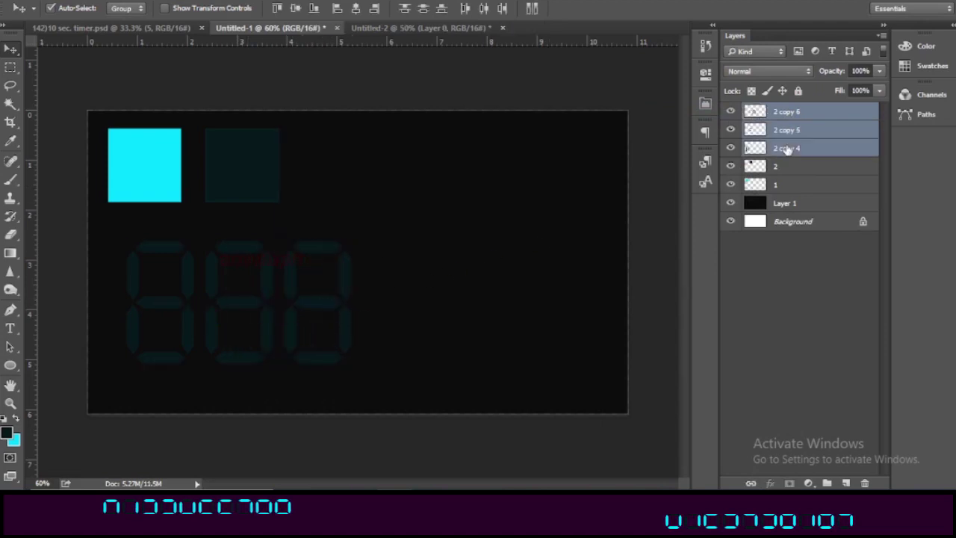
right_click(787, 150)
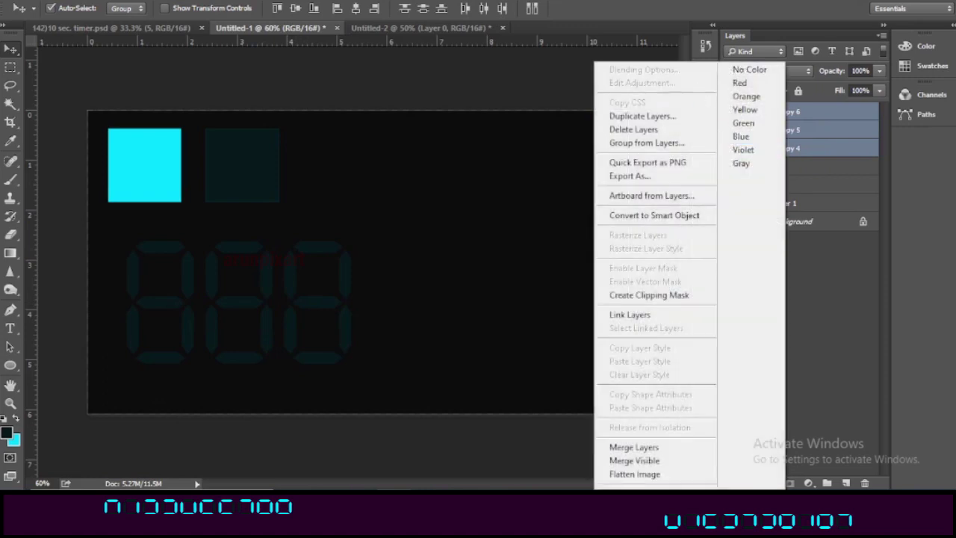
left_click(666, 2)
left_click(781, 114)
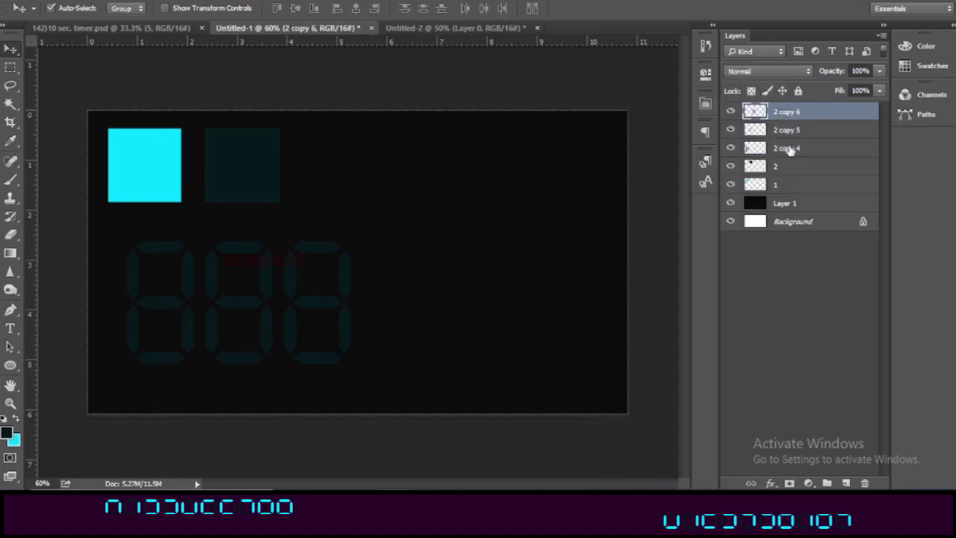
right_click(788, 118)
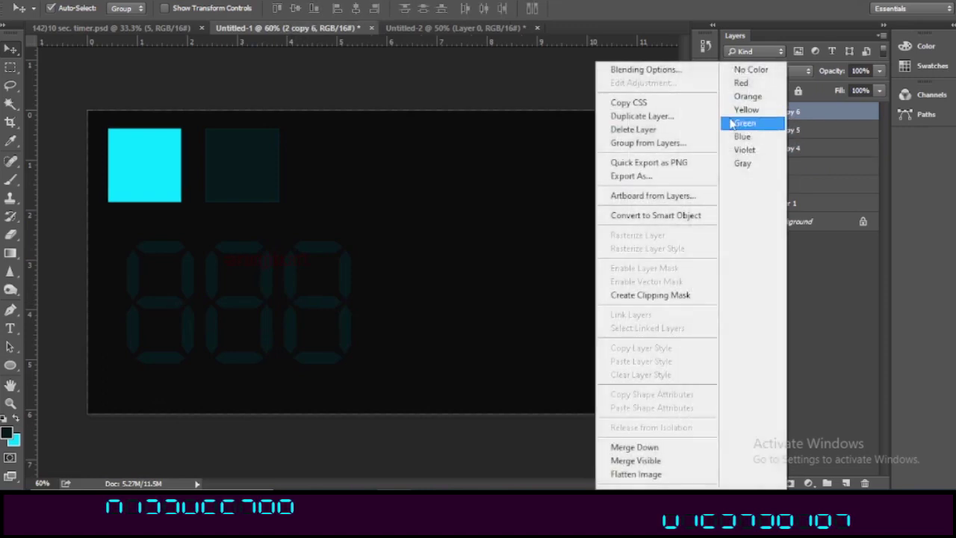
left_click(640, 115)
key("Return")
left_click_drag(326, 305, 406, 299)
Add a fifth digit, '2 copy 8', at the end of the row
right_click(793, 125)
left_click(650, 116)
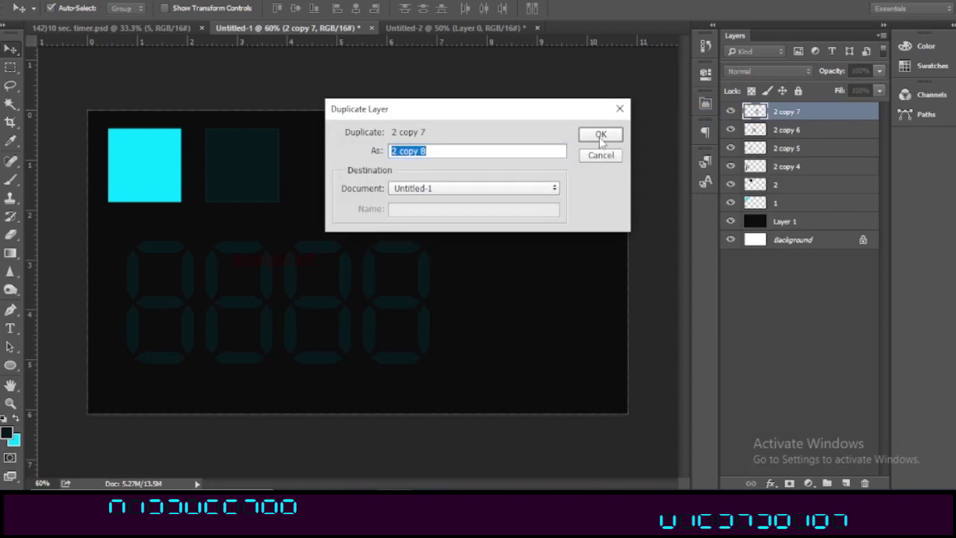
left_click(601, 136)
left_click_drag(403, 312, 482, 310)
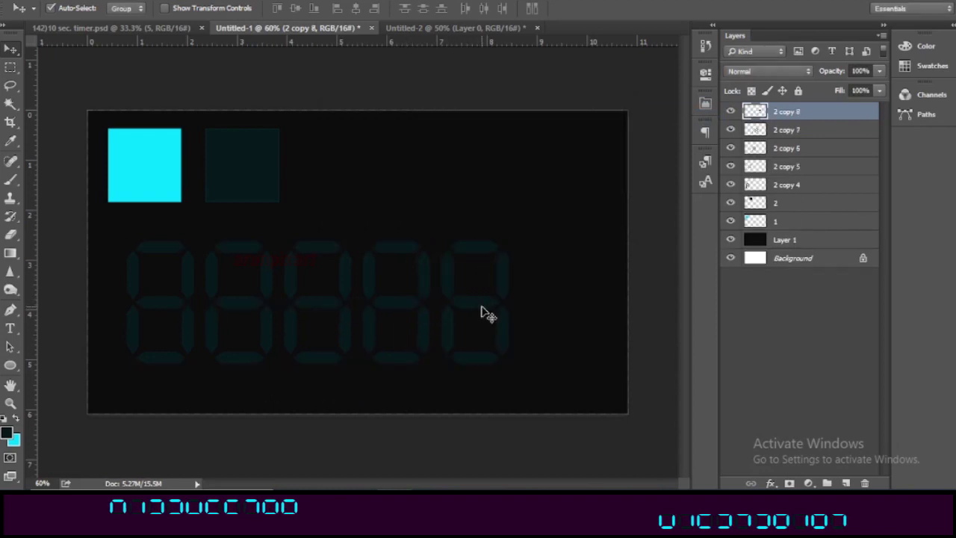
Scale down layers 2 copy 4–8 together and move the row down and left
left_click(782, 187, "shift")
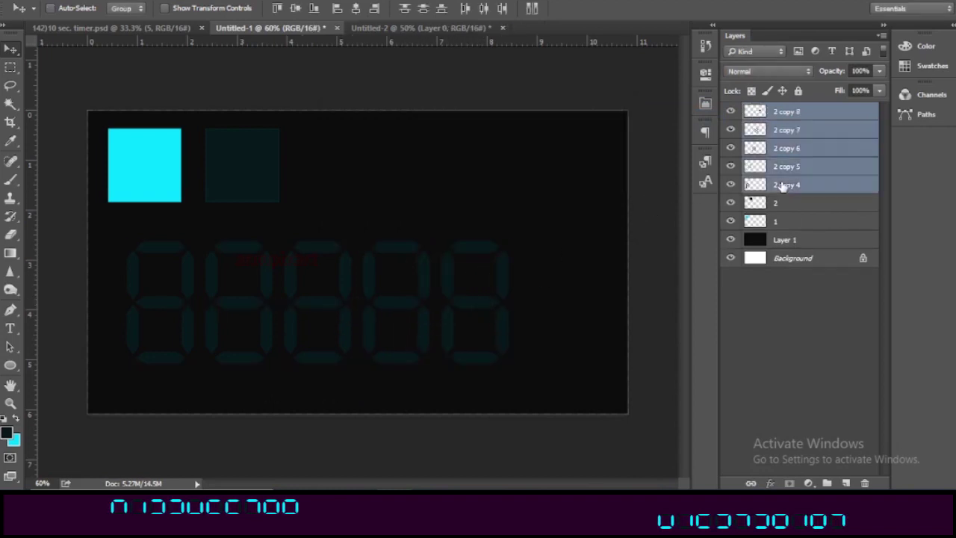
key("ctrl+t")
left_click_drag(510, 242, 443, 262)
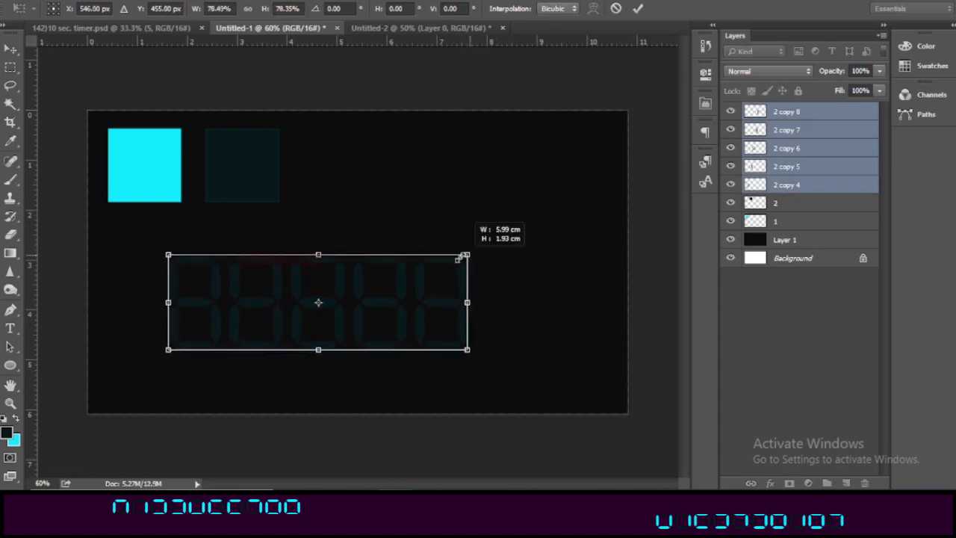
left_click(636, 9)
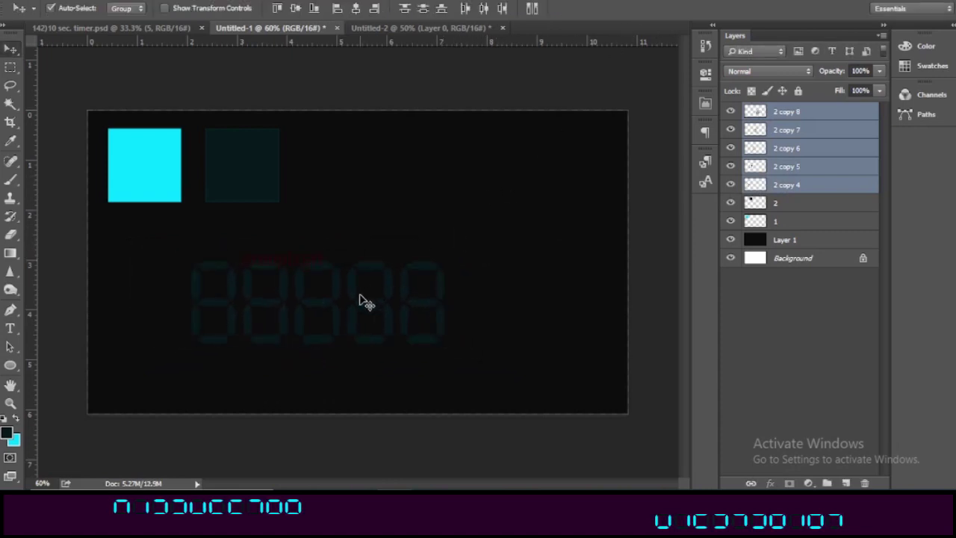
left_click_drag(321, 311, 239, 325)
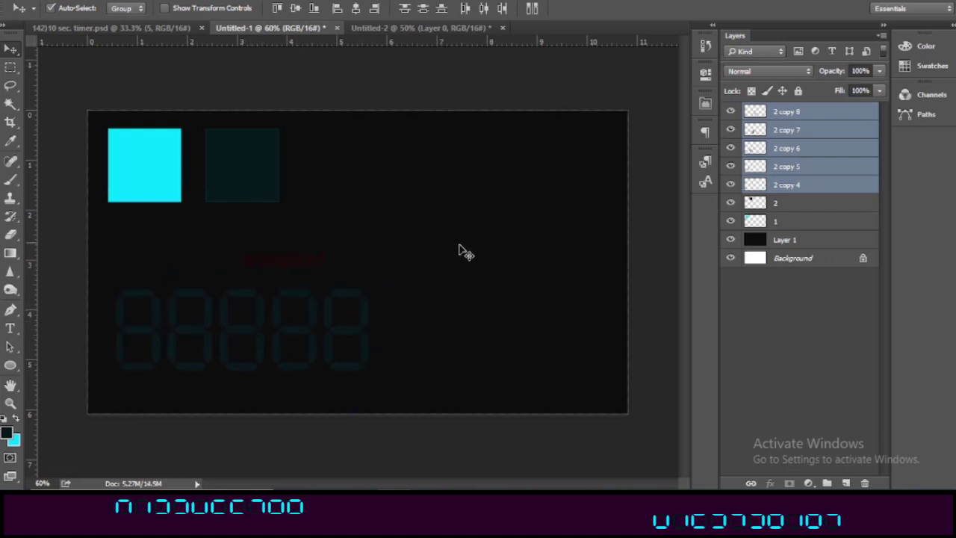
right_click(797, 172)
Duplicate the five digit layers and place the copied row at the upper right
left_click(665, 118)
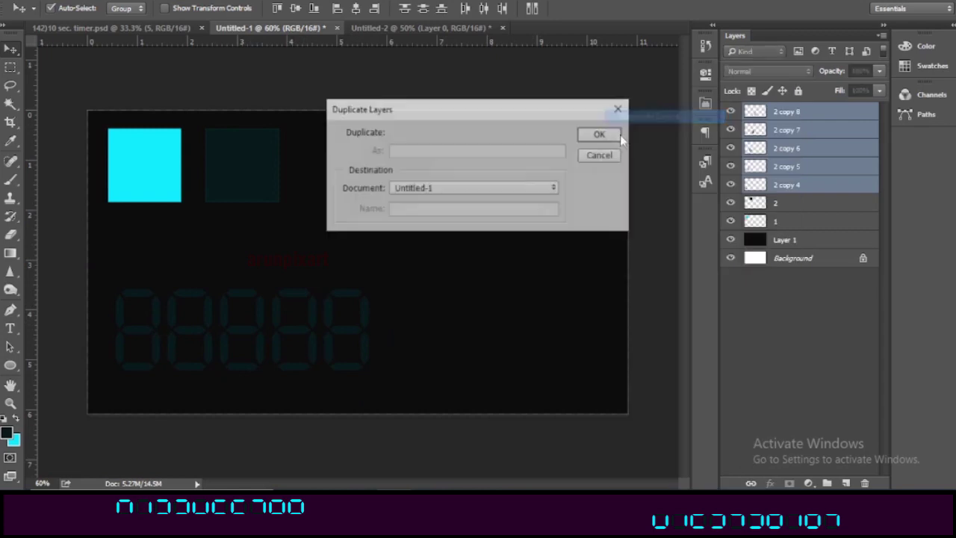
left_click(602, 139)
left_click_drag(292, 336, 520, 282)
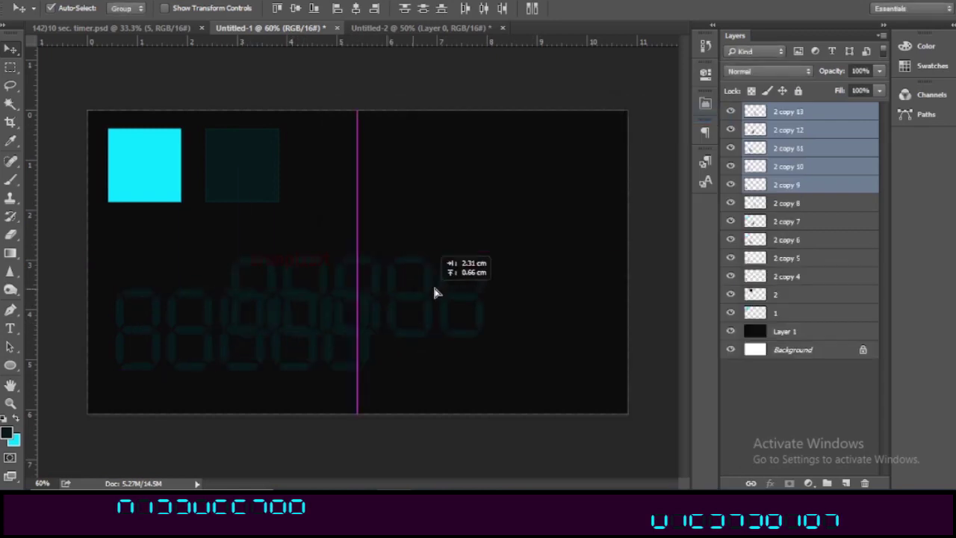
left_click_drag(520, 283, 518, 203)
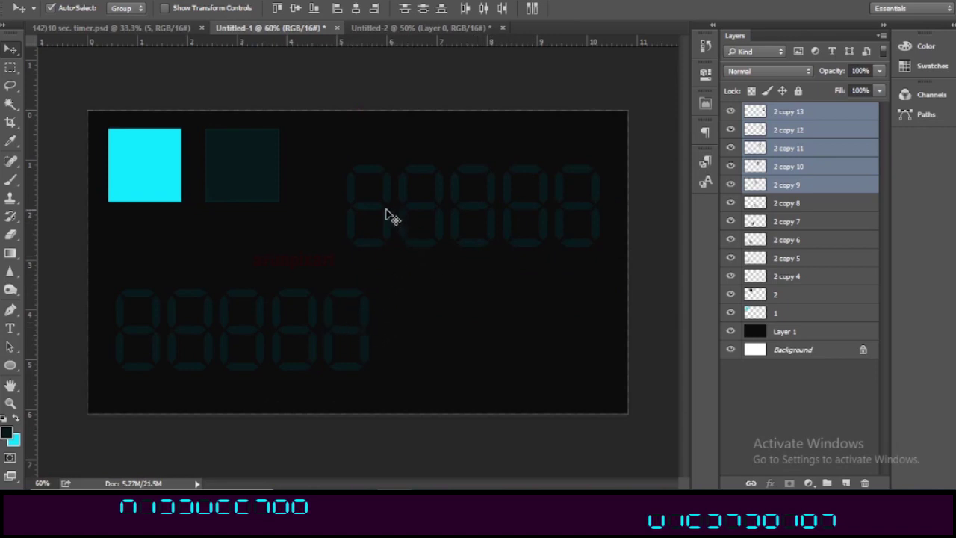
left_click(799, 280)
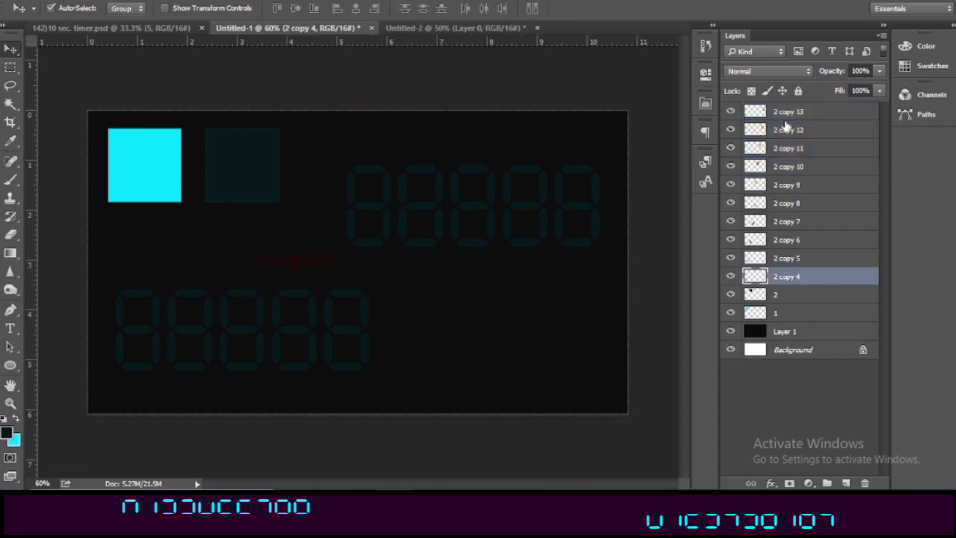
Shrink all ten digit layers slightly together in one transform
left_click(785, 127, "shift")
key("ctrl+t")
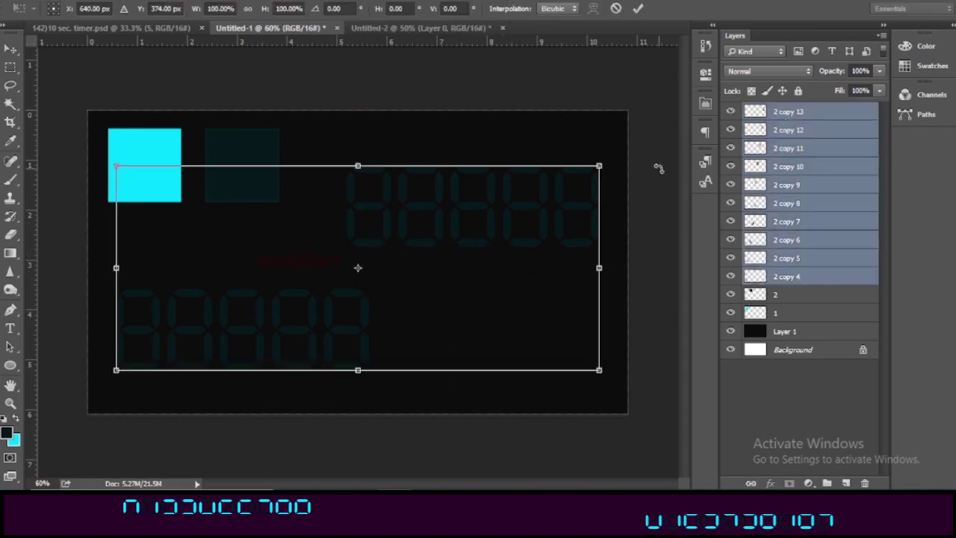
left_click_drag(600, 167, 575, 175)
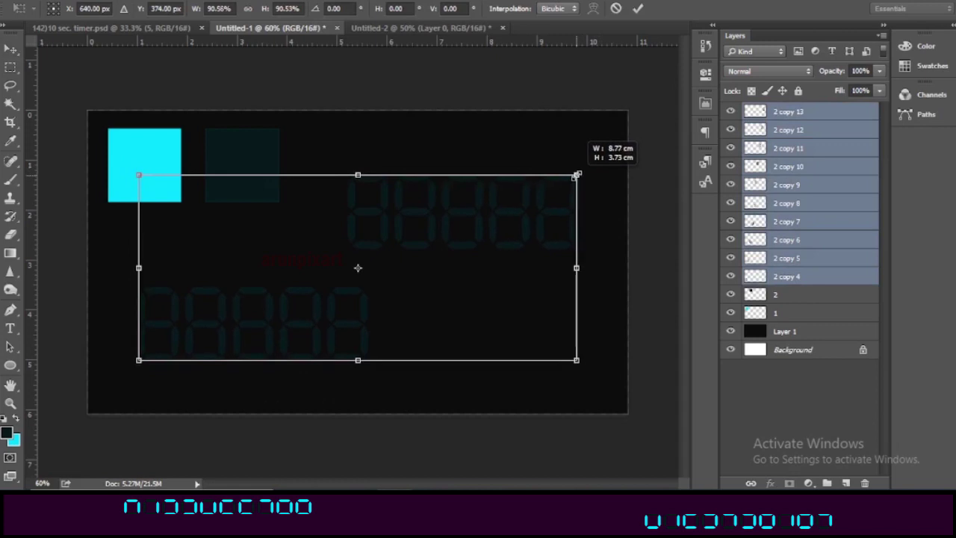
left_click(637, 8)
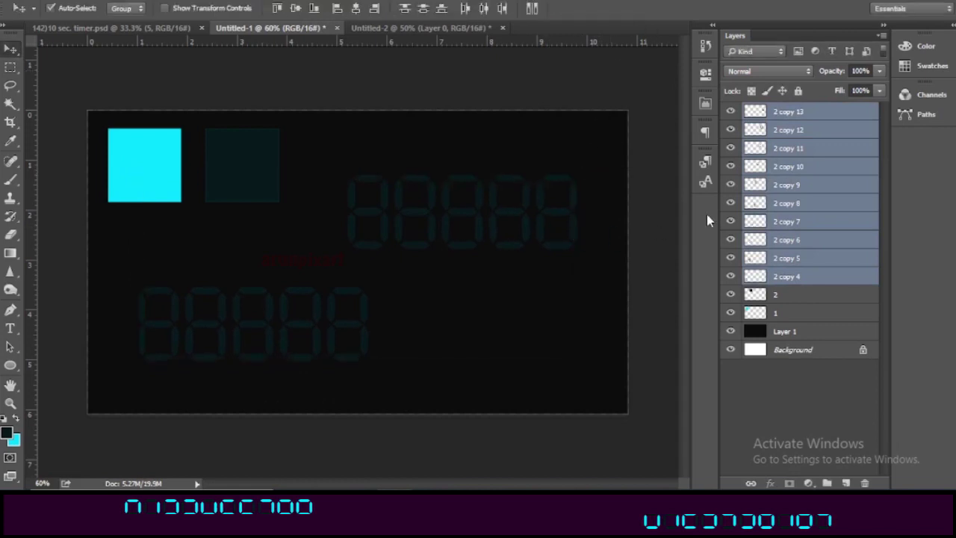
Line the upper five digits up after the lower row, then shift all ten slightly left
left_click(784, 185)
left_click(799, 113, "shift")
left_click_drag(458, 207, 484, 312)
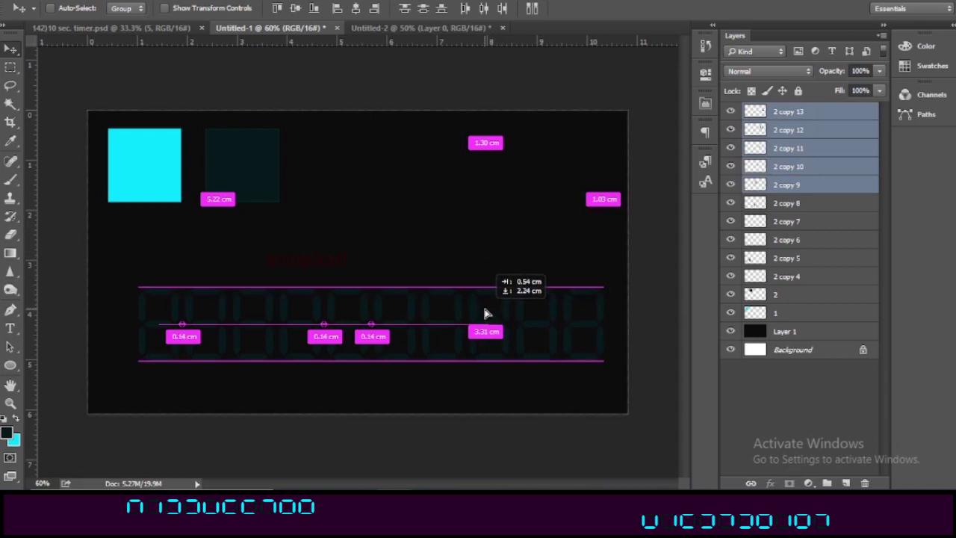
left_click_drag(484, 309, 492, 310)
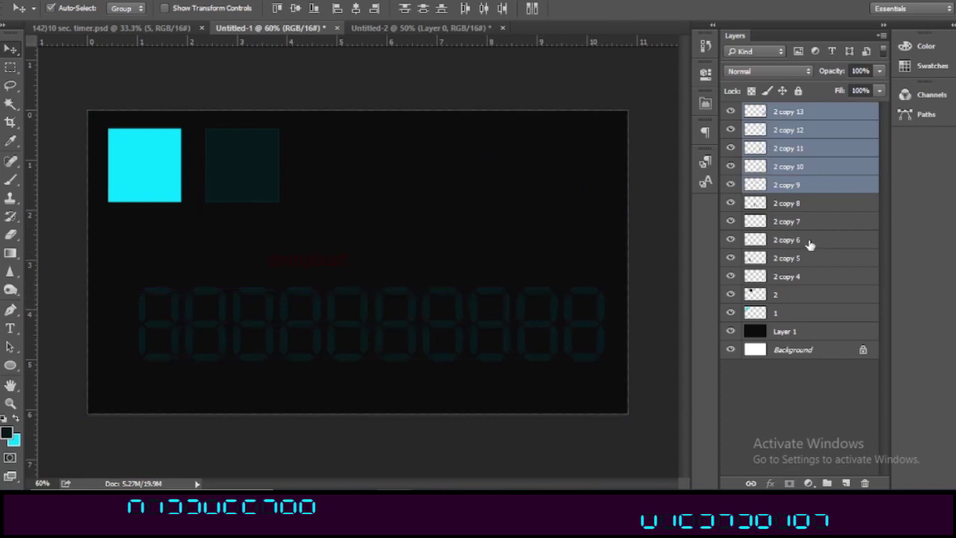
left_click(796, 277)
left_click(788, 112, "shift")
left_click_drag(530, 323, 505, 327)
Rename the first digit's outline layer, 2 copy 4, to '0' and select cyan layer 1
left_click(486, 91, "ctrl")
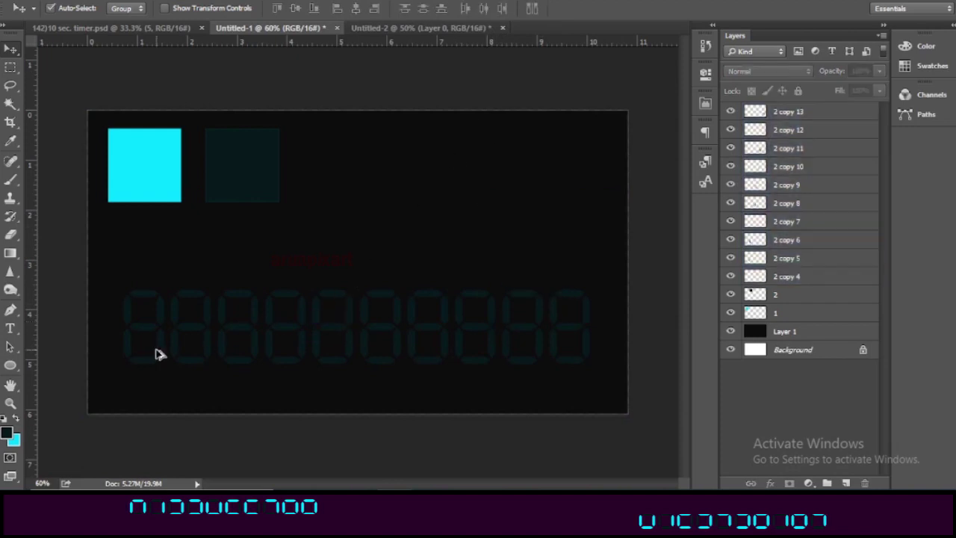
left_click(154, 335)
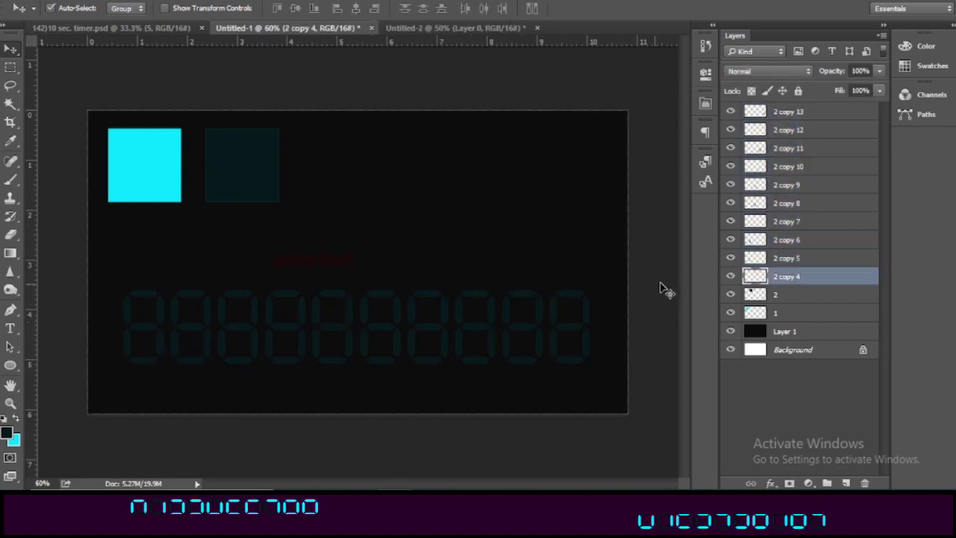
double_click(790, 277)
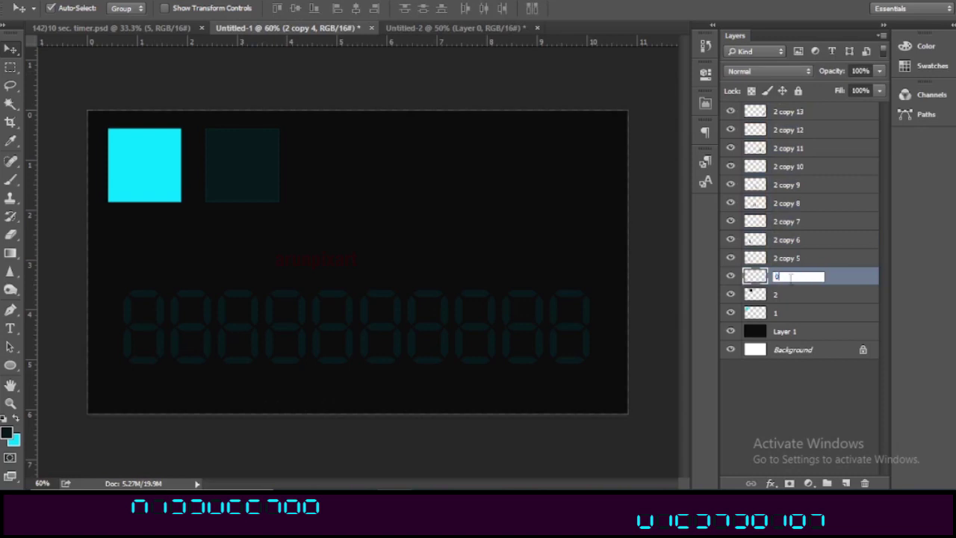
key("Return")
scroll(100, 406, "up", 2)
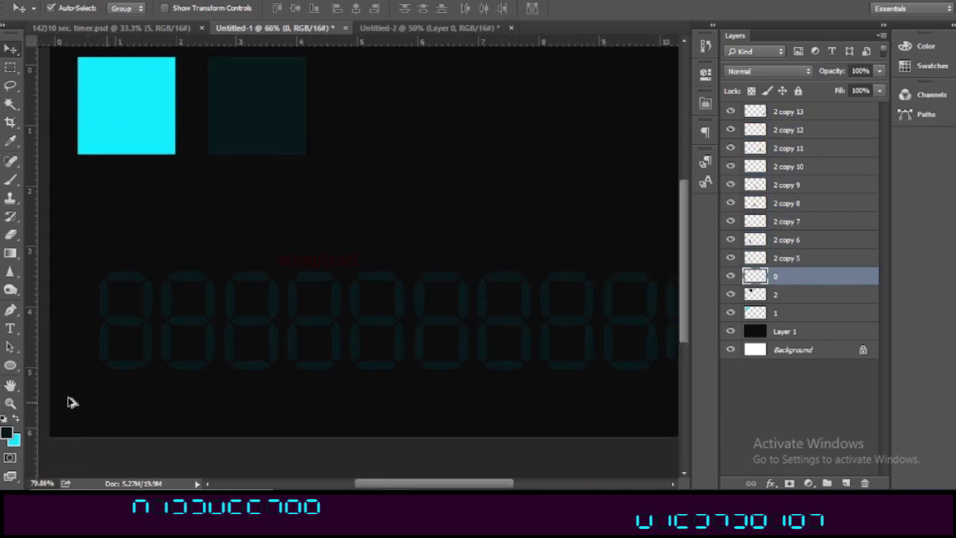
scroll(75, 284, "up", 1)
left_click(149, 102)
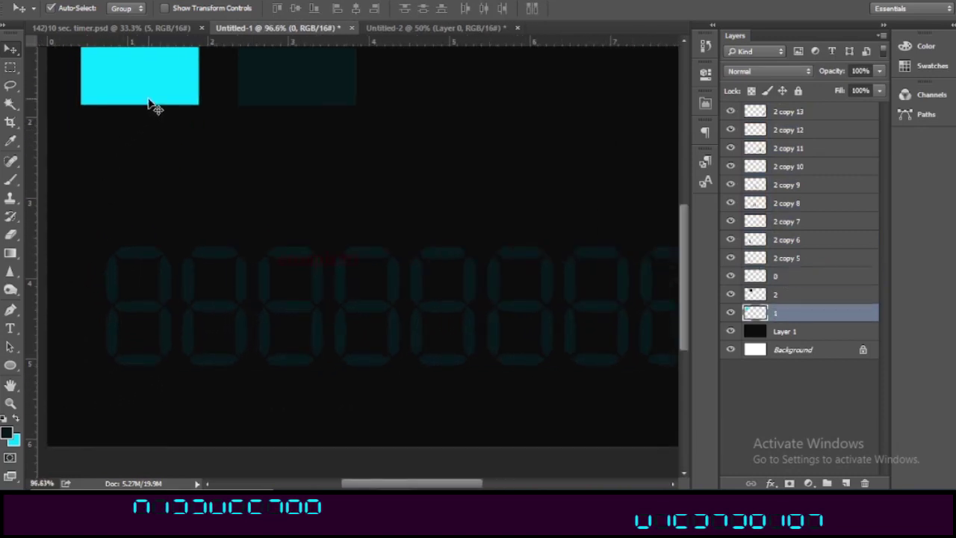
scroll(124, 240, "down", 1)
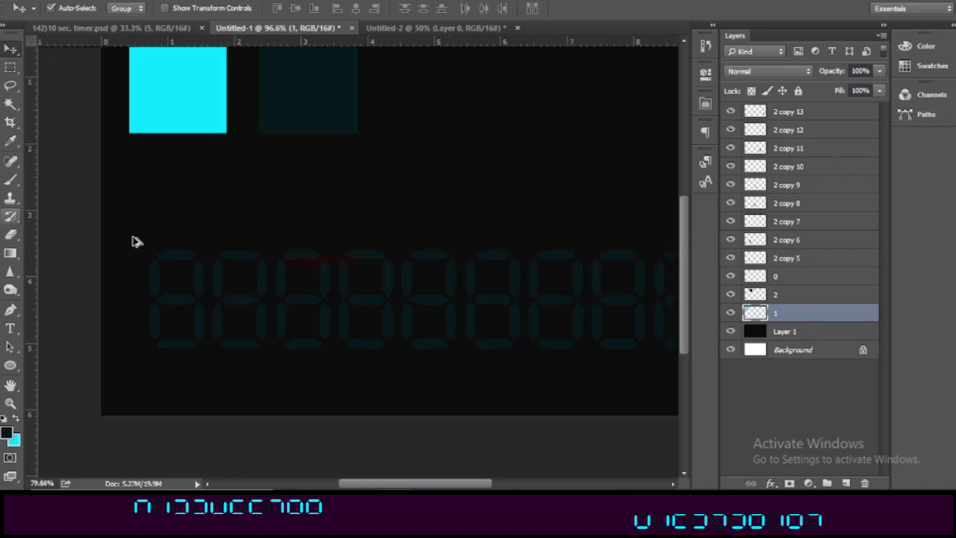
Duplicate the cyan square as '1 copy', place it over the first digit, above layer 0
right_click(777, 319)
left_click(657, 116)
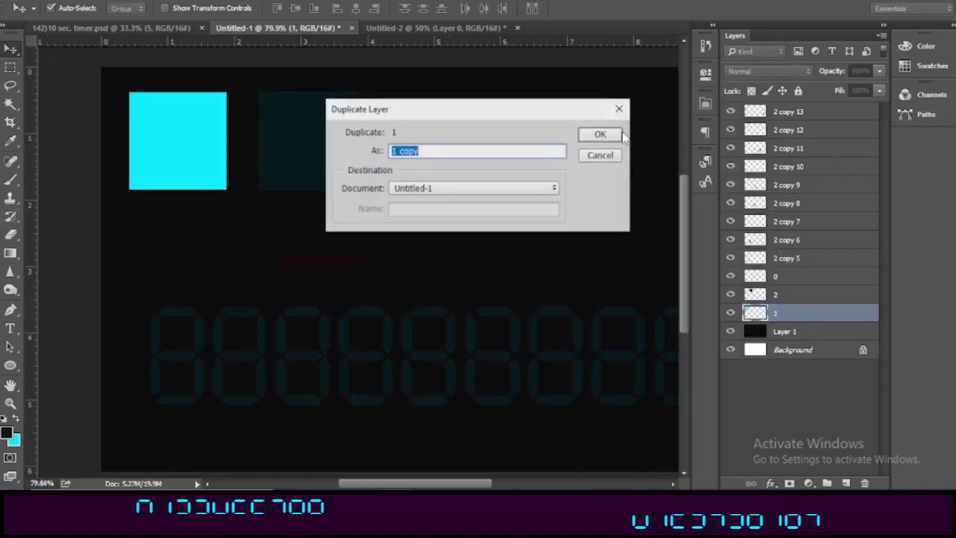
left_click(602, 134)
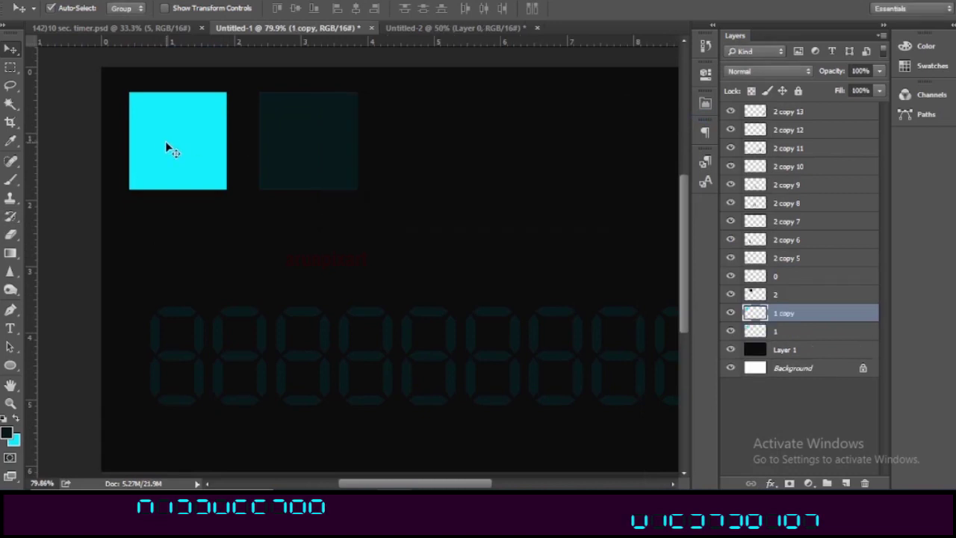
left_click_drag(168, 147, 168, 196)
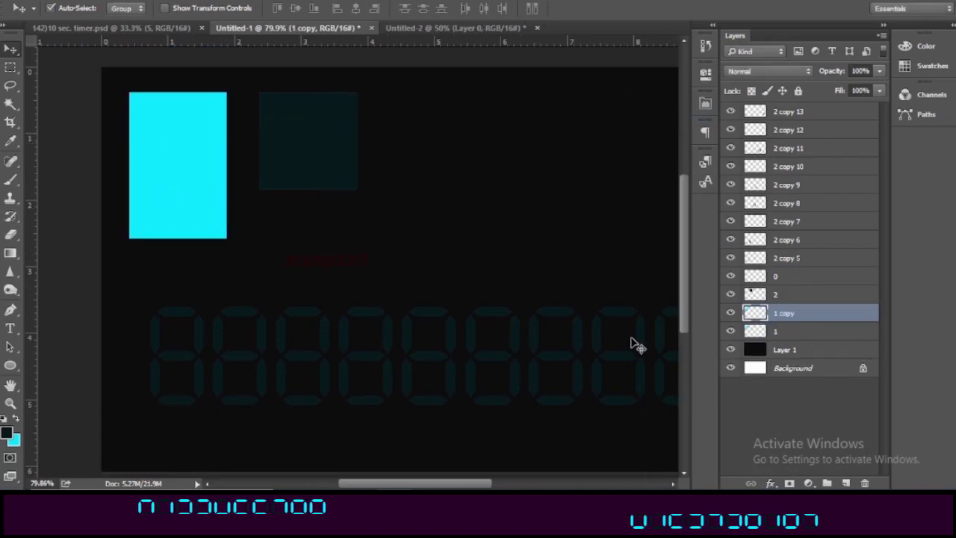
left_click_drag(169, 210, 155, 377)
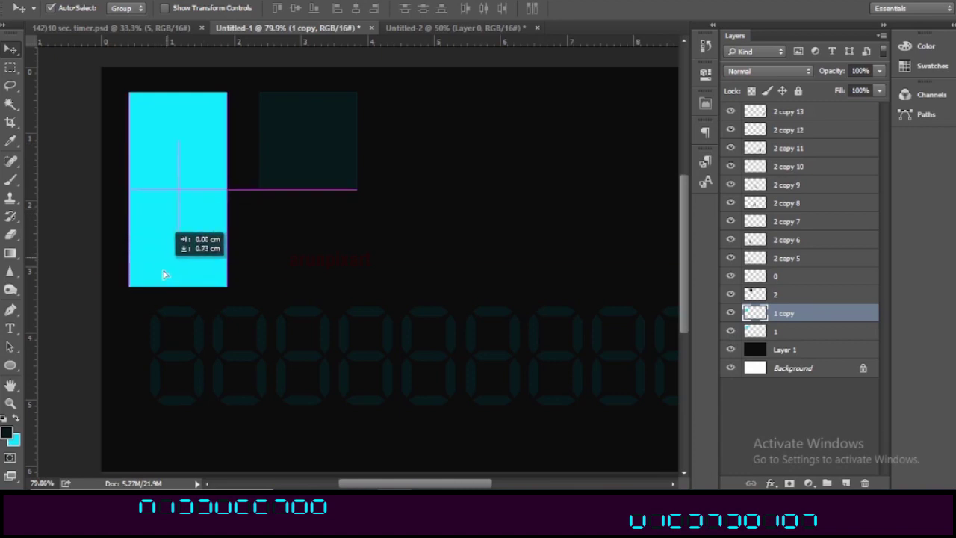
left_click_drag(790, 321, 796, 275)
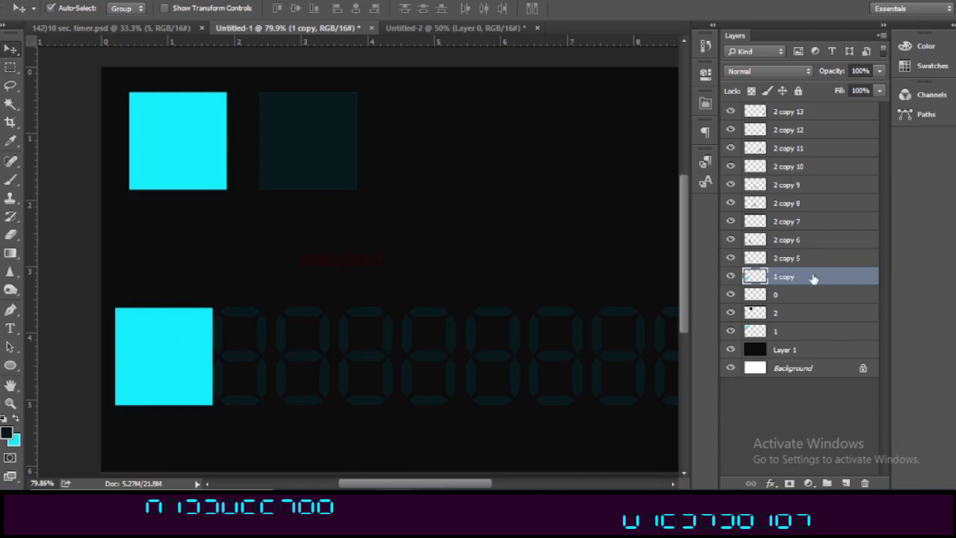
Narrow the cyan copy to the digit's width and clip it to layer 0
scroll(174, 372, "up", 1)
scroll(179, 375, "up", 2)
key("ctrl+t")
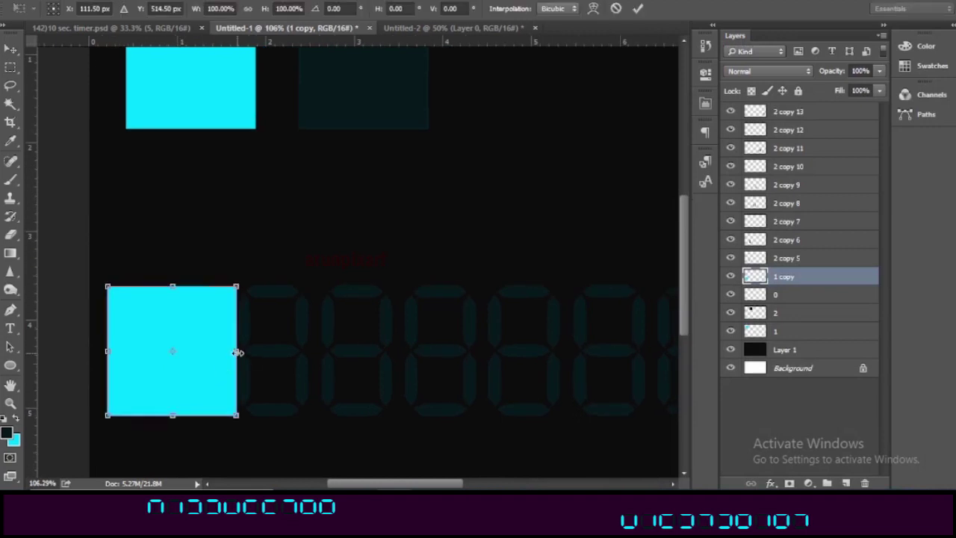
left_click_drag(237, 352, 225, 351)
left_click(639, 10)
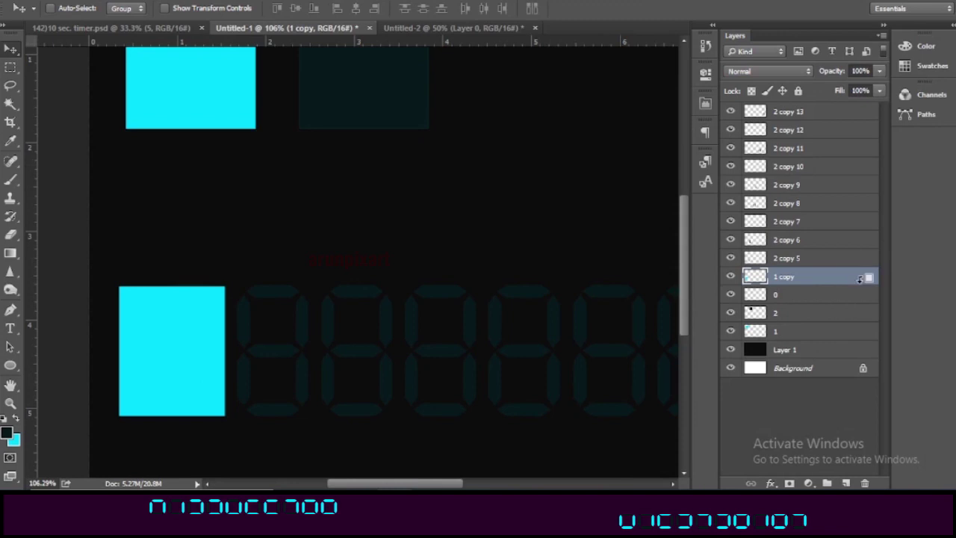
left_click(860, 286, "alt")
scroll(34, 444, "up", 1)
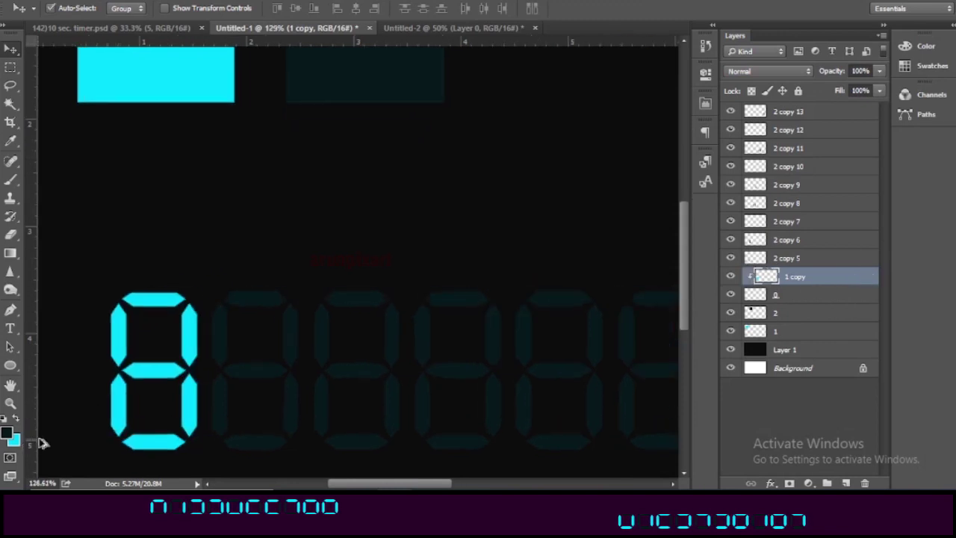
With a smaller eraser brush, erase the cyan 8's middle bar so it reads 0
scroll(34, 436, "down", 2)
scroll(47, 399, "up", 1)
scroll(46, 400, "up", 1)
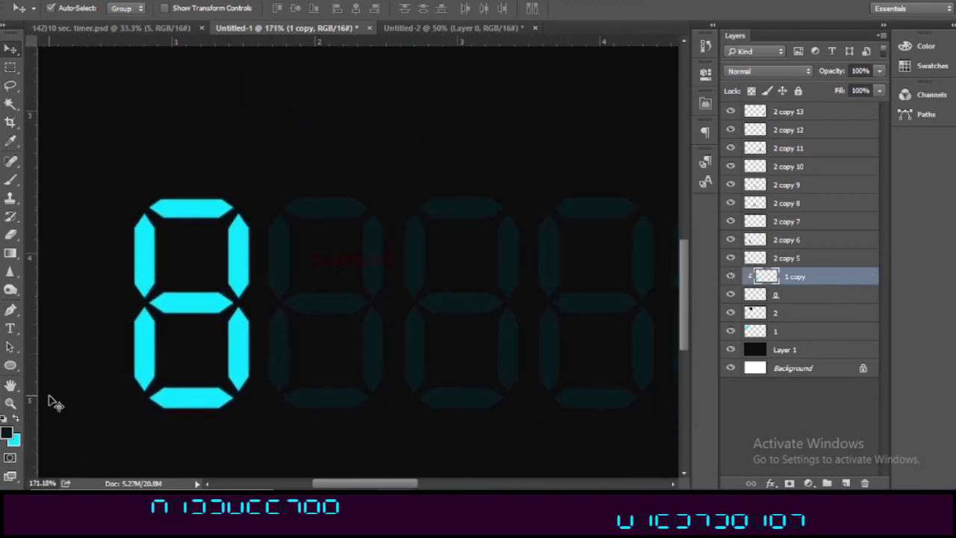
left_click(12, 235)
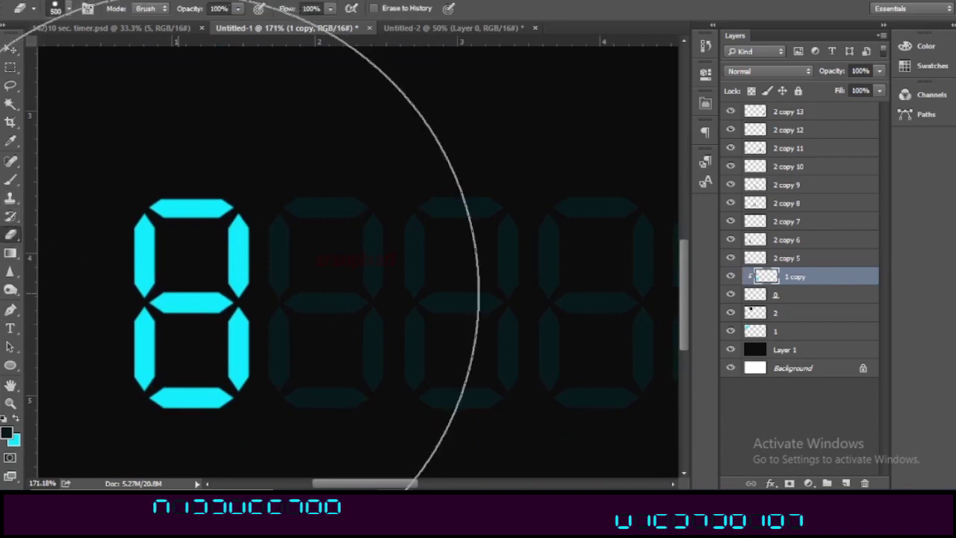
key("bracketleft")
key("bracketleft")
key("bracketleft")
key("bracketleft")
key("bracketleft")
key("bracketleft")
key("bracketleft")
key("bracketleft")
key("bracketleft")
key("bracketleft")
key("bracketleft")
key("bracketleft")
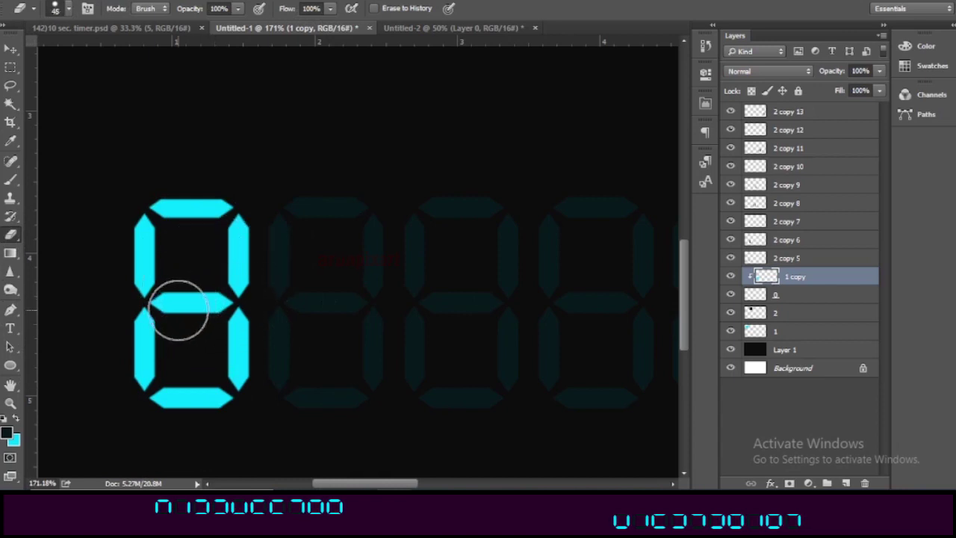
scroll(177, 314, "up", 3)
scroll(177, 314, "up", 2)
key("bracketleft")
key("bracketleft")
key("bracketleft")
key("bracketleft")
key("bracketleft")
mouse_move(174, 298)
left_mouse_down()
mouse_move(187, 306)
mouse_move(245, 273)
mouse_move(262, 292)
mouse_move(251, 302)
mouse_move(267, 292)
mouse_move(142, 292)
mouse_move(157, 287)
left_mouse_up()
scroll(202, 337, "down", 1)
scroll(207, 348, "down", 1)
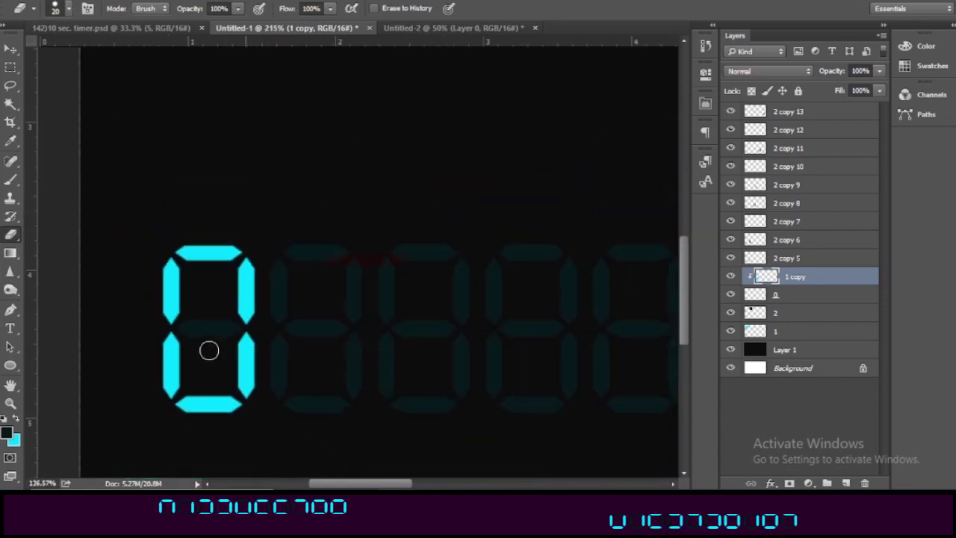
scroll(209, 349, "down", 2)
scroll(209, 350, "down", 1)
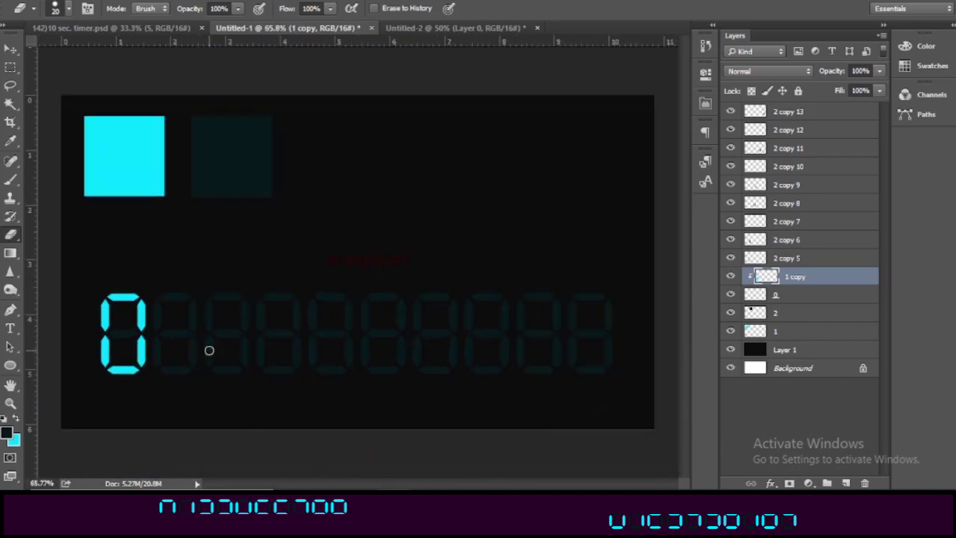
left_click(10, 46)
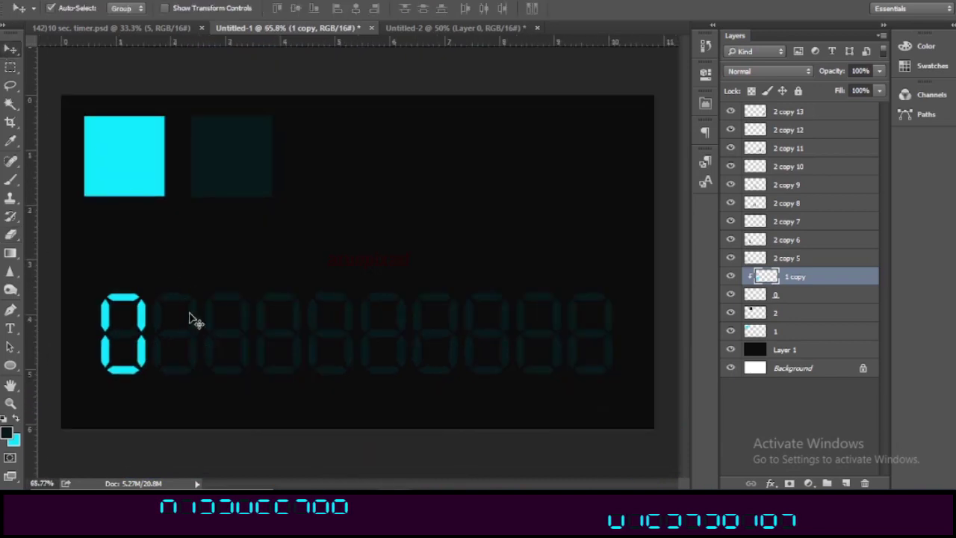
Group layer 0 with '1 copy' and name the group '0'
left_click(793, 297, "ctrl")
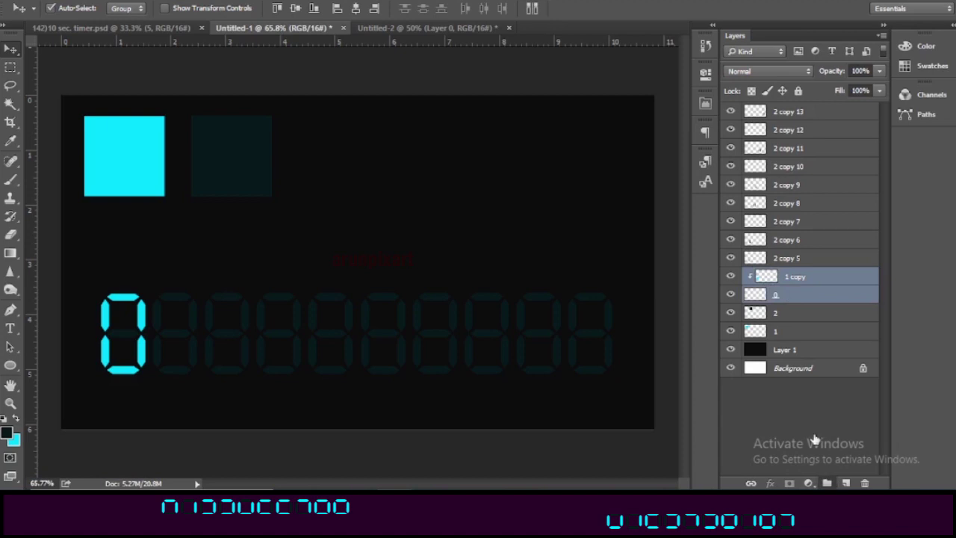
key("ctrl+g")
double_click(785, 275)
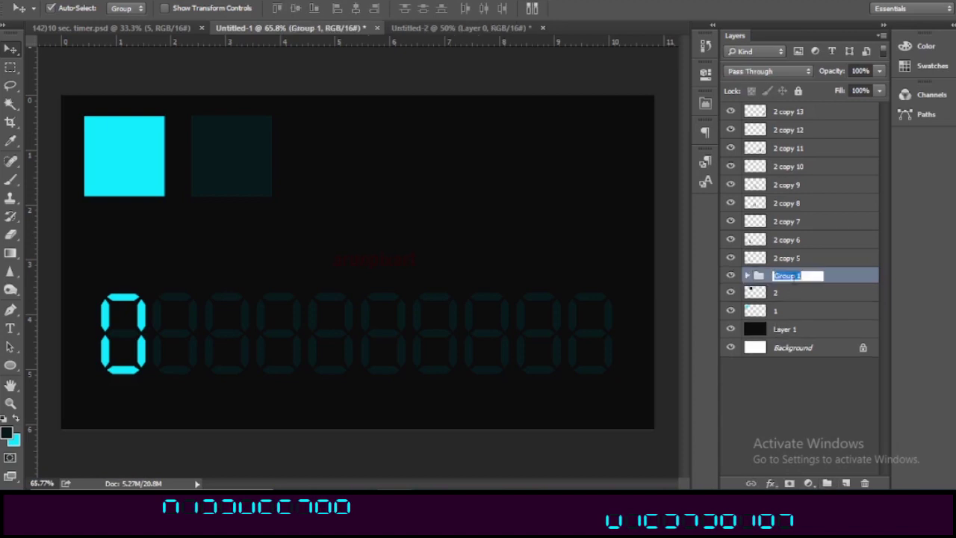
type("0")
key("Return")
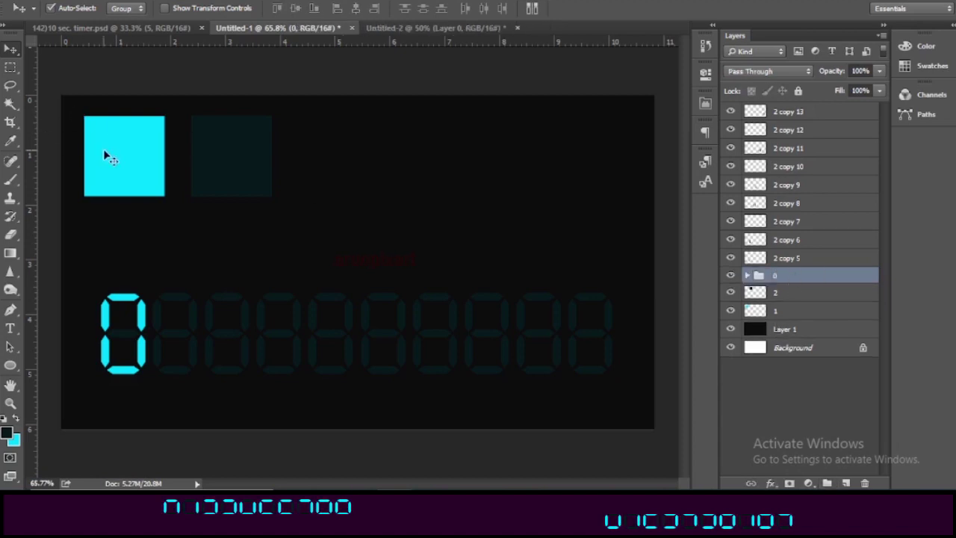
scroll(123, 349, "up", 1)
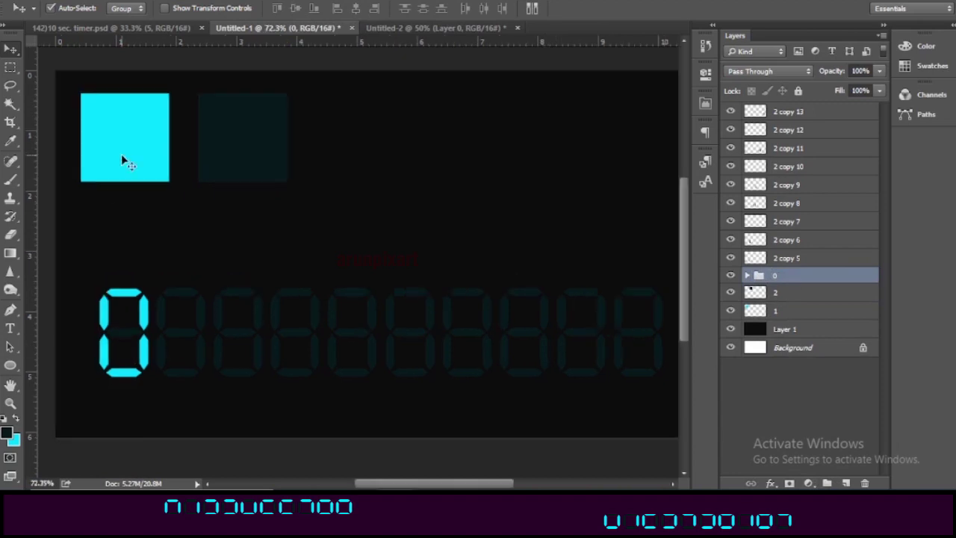
left_click_drag(123, 161, 147, 206)
key("ctrl+z")
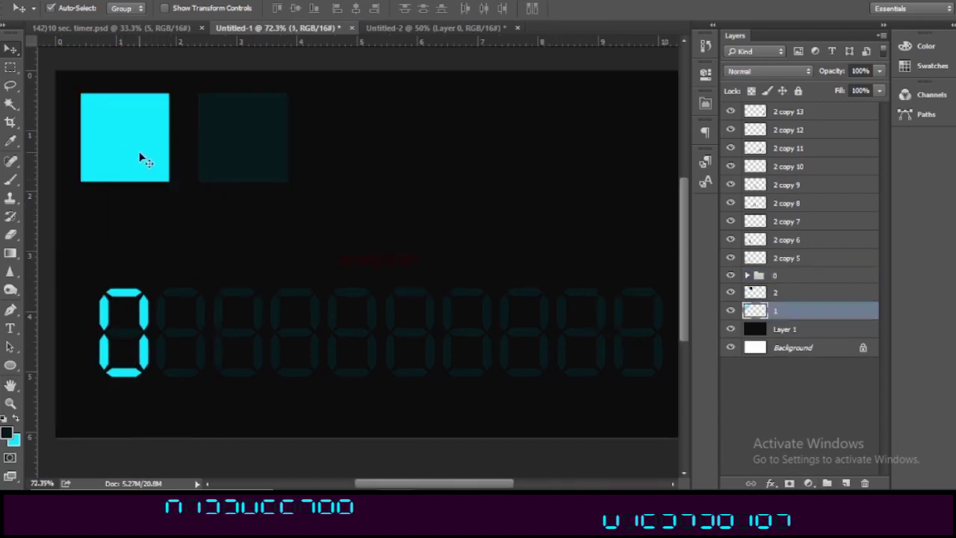
Duplicate cyan layer 1 as '1 copy 2' and stack it above the second digit's outline
right_click(788, 315)
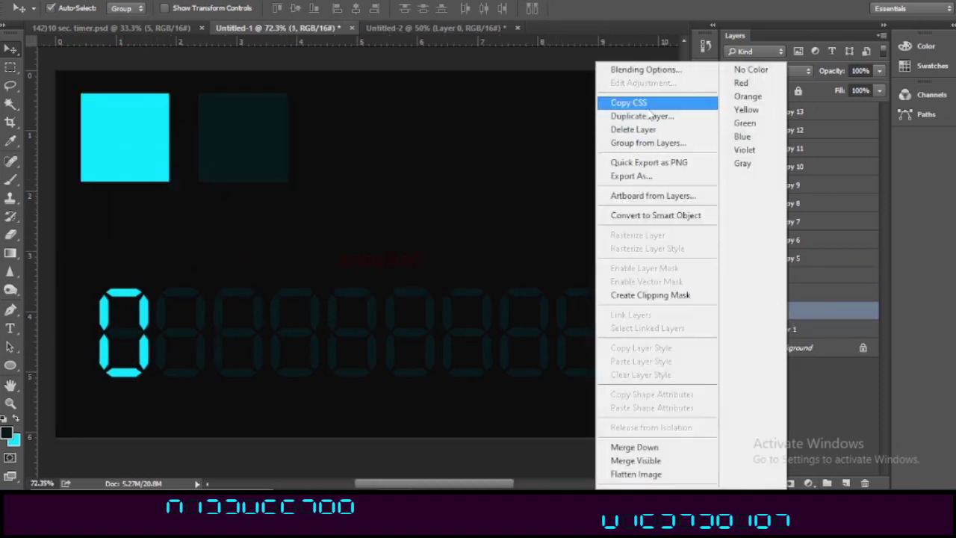
left_click(672, 182)
left_click(601, 134)
mouse_move(147, 318)
left_mouse_down()
mouse_move(217, 317)
mouse_move(206, 284)
left_mouse_up()
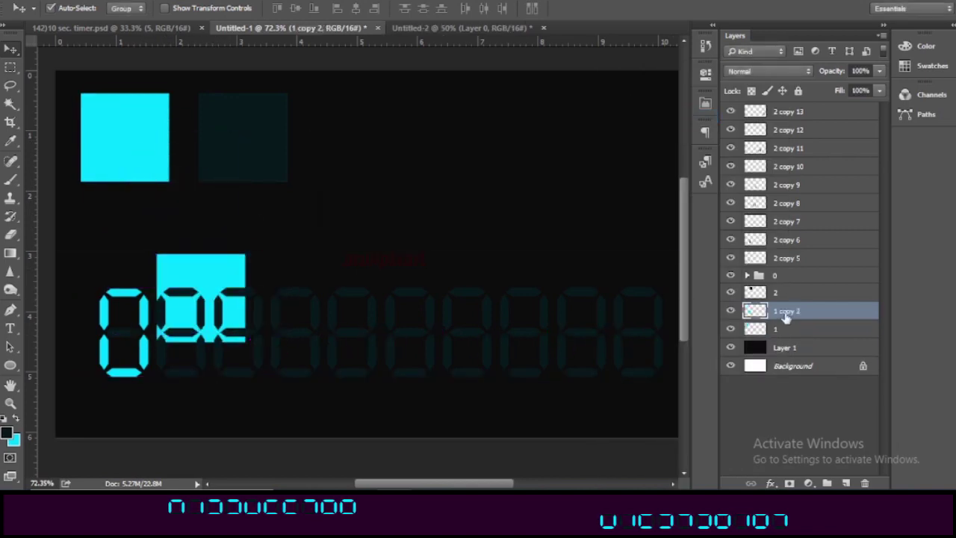
left_click_drag(785, 313, 793, 259)
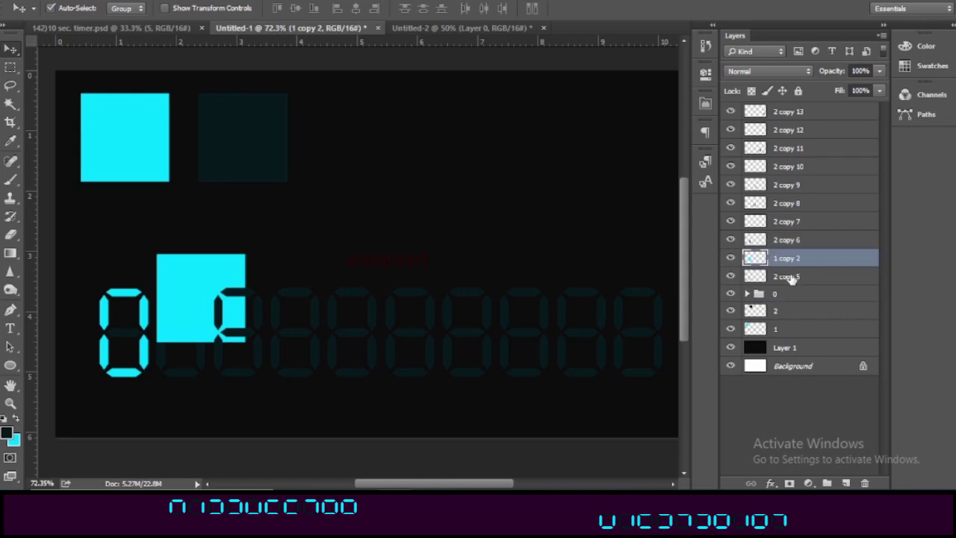
Rename both the second digit's outline layer and the cyan copy to '1'
double_click(790, 276)
type("1")
key("Return")
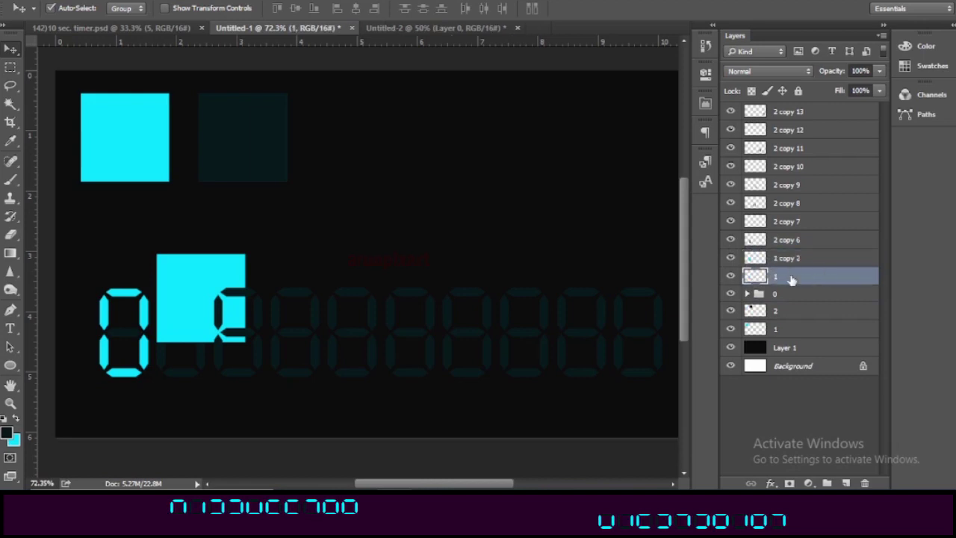
double_click(790, 259)
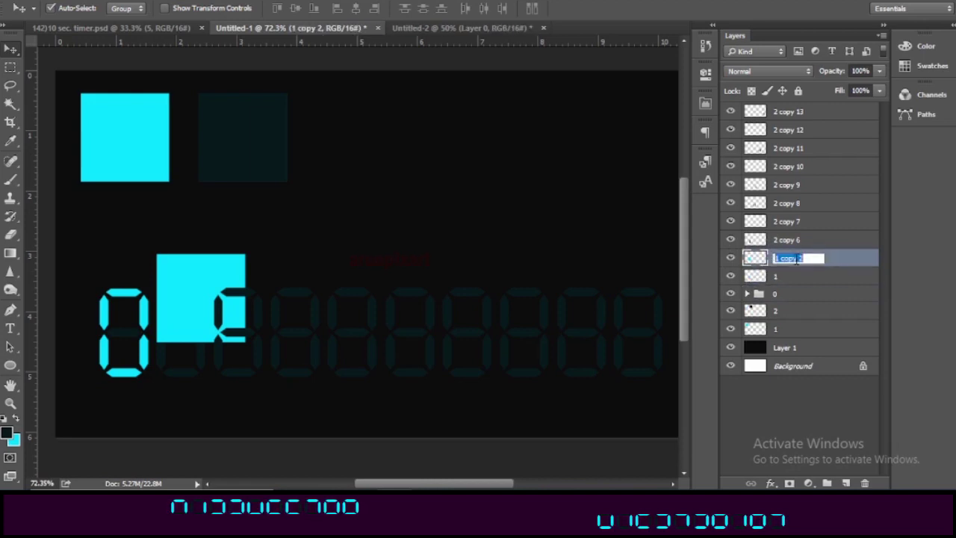
type("1")
key("Return")
scroll(200, 364, "up", 3)
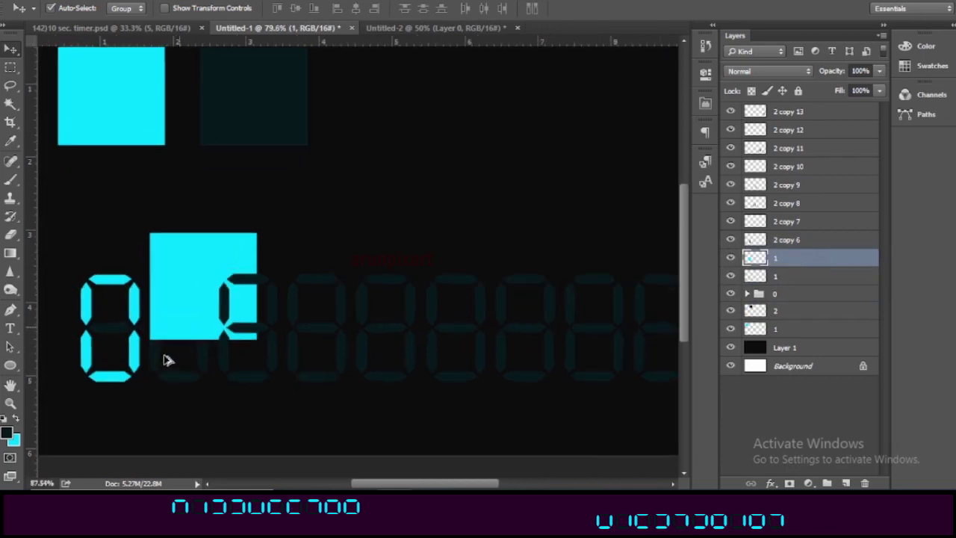
Move the cyan block onto the second digit, narrow it to digit width, and clip it
left_click_drag(175, 277, 170, 334)
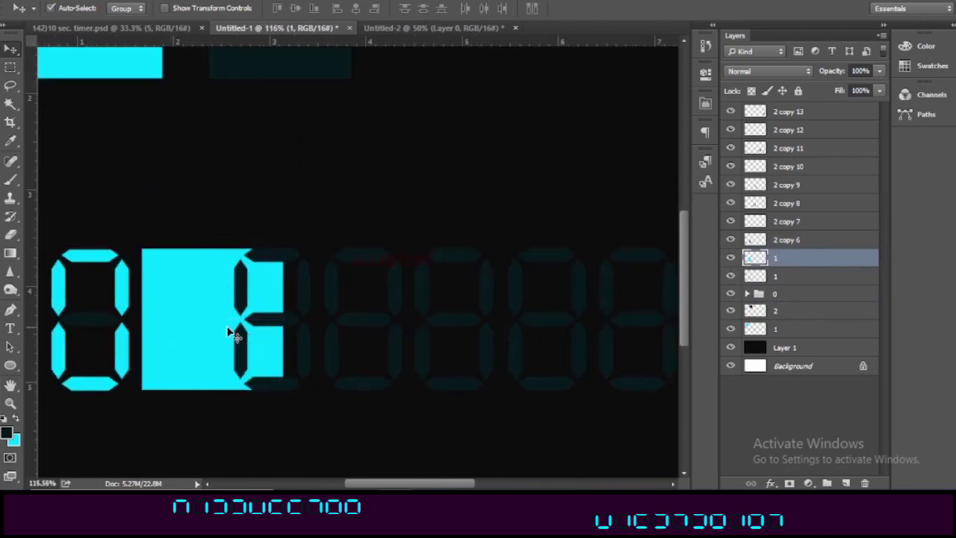
key("ctrl+t")
mouse_move(266, 319)
left_mouse_down()
mouse_move(212, 321)
mouse_move(227, 320)
left_mouse_up()
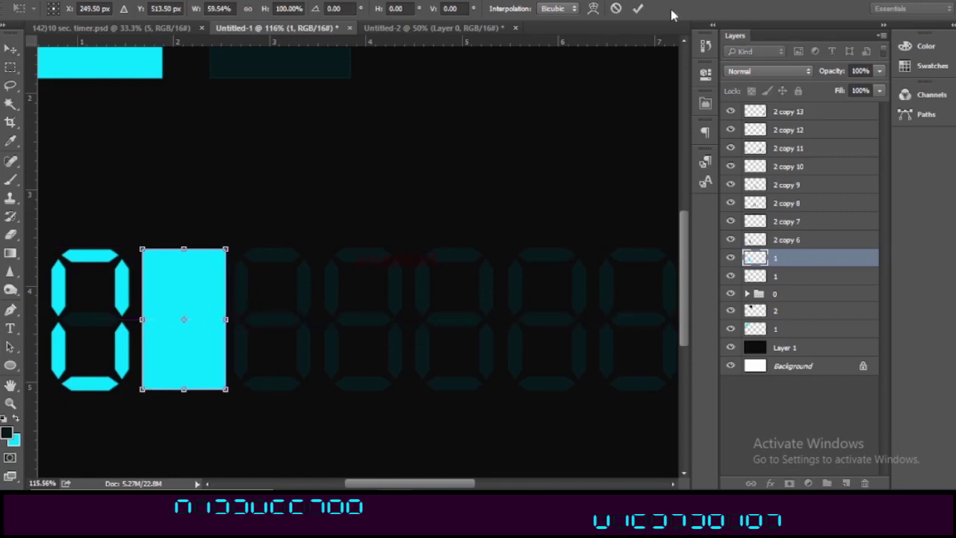
left_click(637, 9)
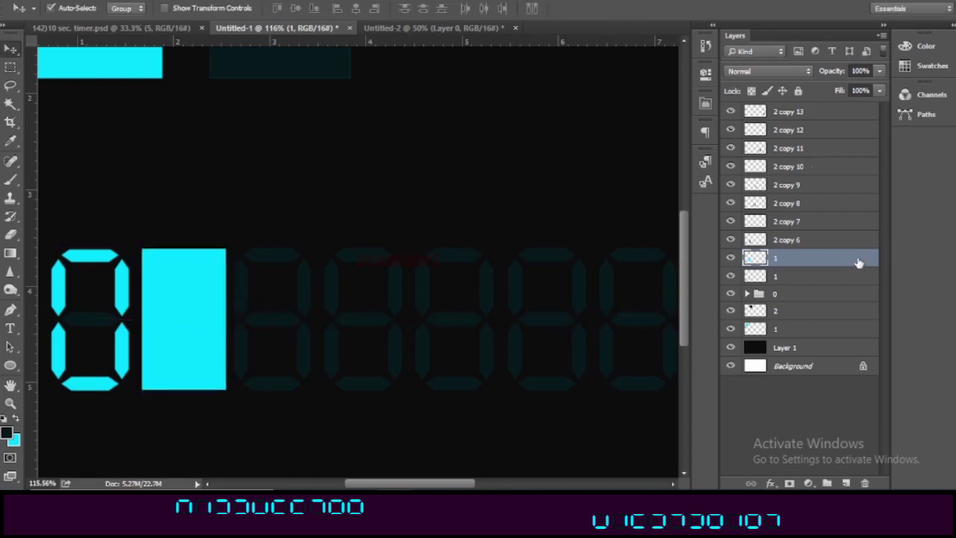
right_click(859, 263)
left_click(724, 295)
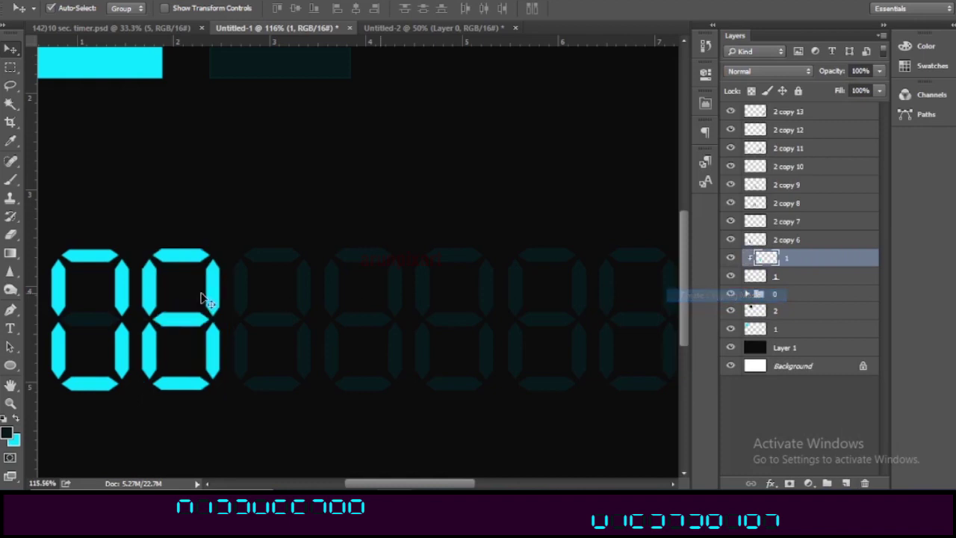
scroll(111, 335, "up", 2)
scroll(111, 335, "up", 2)
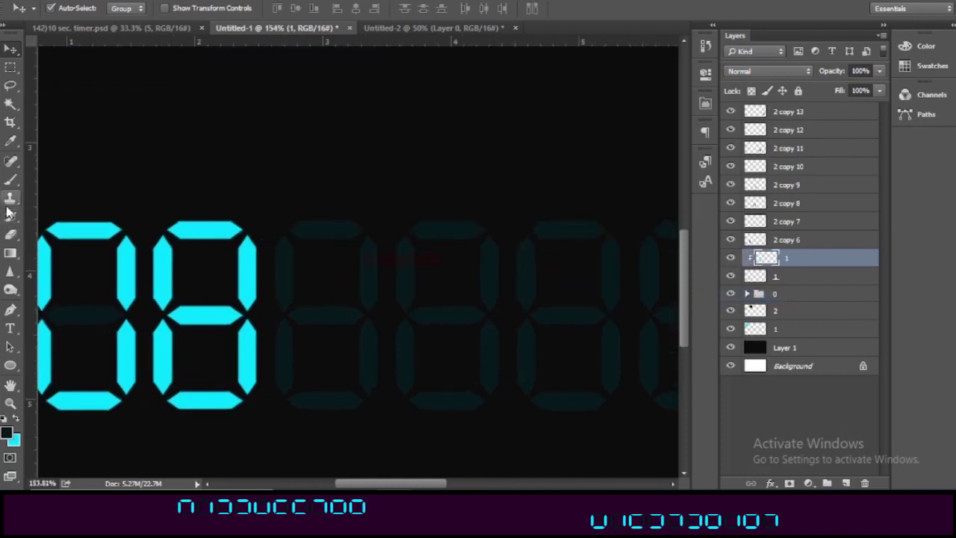
Erase the upper-left, middle, lower-left and bottom cyan segments of the second digit
left_click(10, 233)
left_click_drag(159, 235, 168, 313)
mouse_move(174, 236)
left_mouse_down()
mouse_move(190, 252)
mouse_move(160, 331)
mouse_move(175, 406)
mouse_move(236, 394)
mouse_move(263, 401)
left_mouse_up()
scroll(200, 407, "up", 2)
scroll(199, 405, "up", 2)
left_click_drag(175, 248, 254, 249)
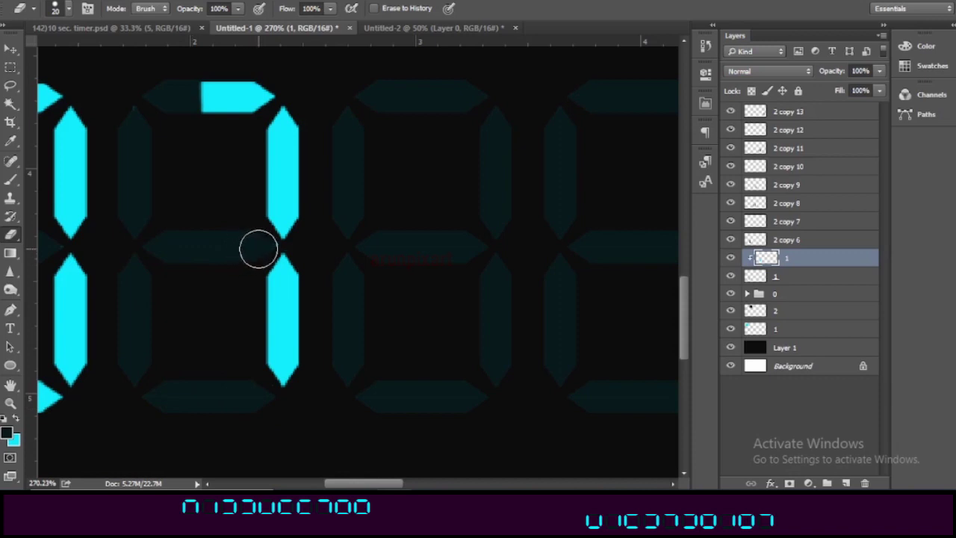
Erase the top segment, undoing stray strokes, leaving the digit reading 1
scroll(207, 262, "up", 1)
scroll(207, 262, "up", 1)
left_click_drag(190, 141, 135, 142)
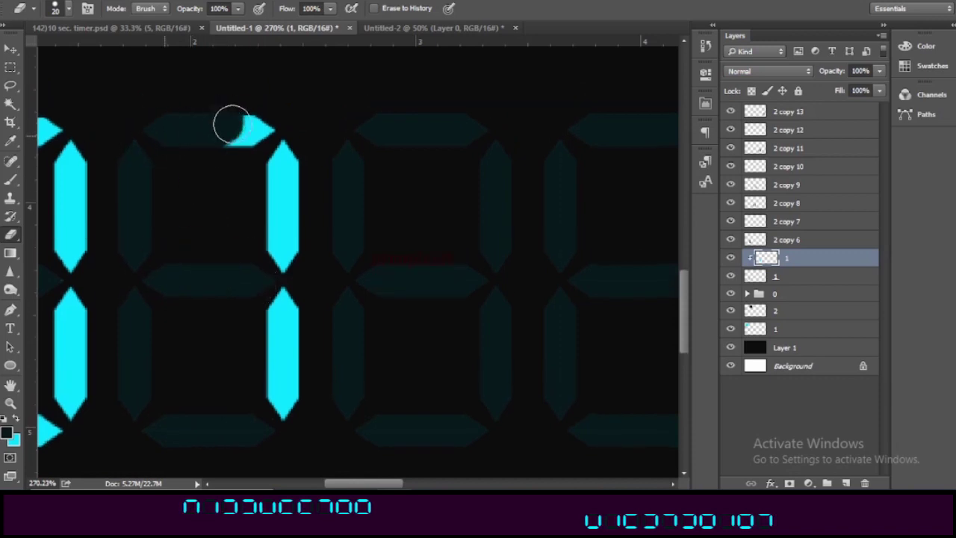
left_click_drag(228, 118, 286, 117)
key("ctrl+z")
mouse_move(202, 159)
left_mouse_down()
mouse_move(245, 126)
mouse_move(271, 130)
mouse_move(200, 140)
mouse_move(259, 122)
left_mouse_up()
key("ctrl+z")
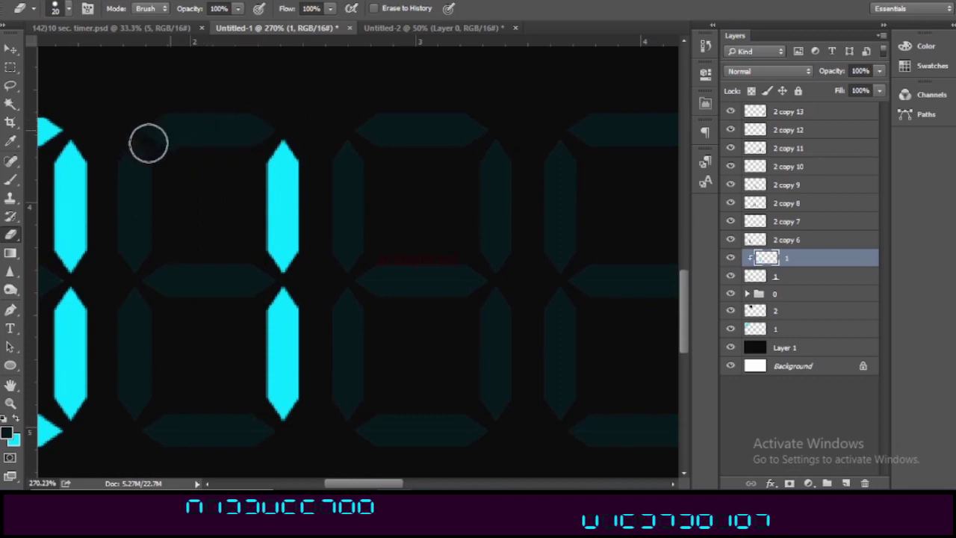
scroll(195, 241, "down", 5)
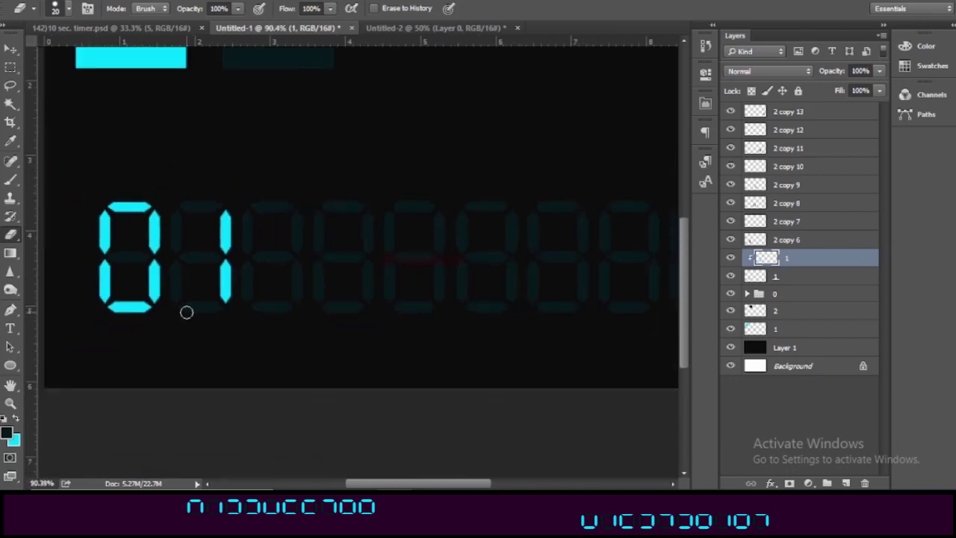
scroll(186, 312, "down", 2)
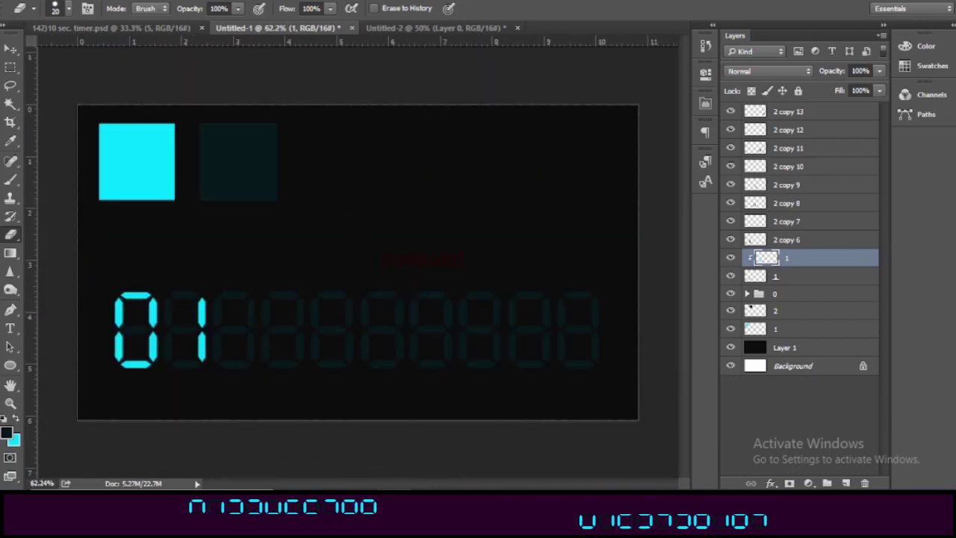
Group the 1 digit's segment layer and clipped cyan layer into a group named 1
left_click(14, 48)
left_click(133, 151)
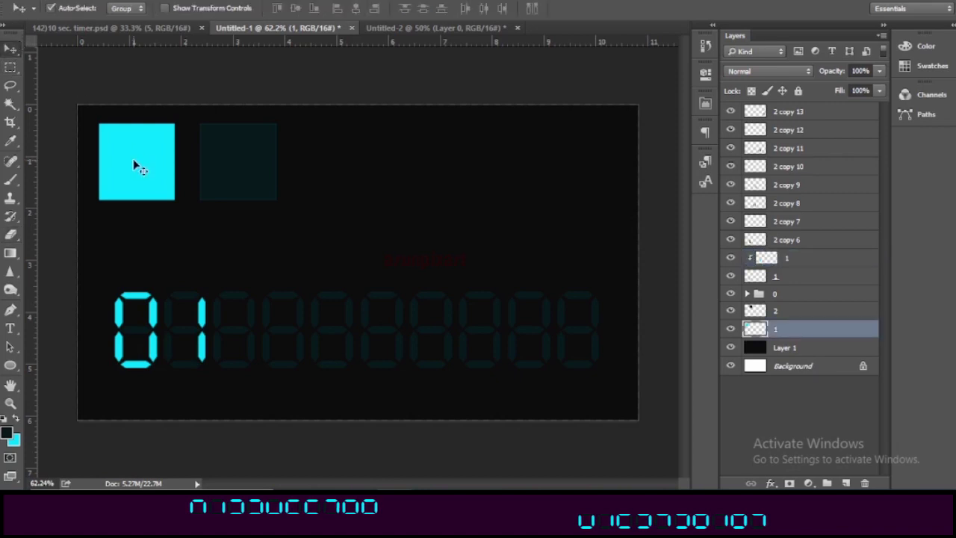
scroll(135, 157, "up", 1)
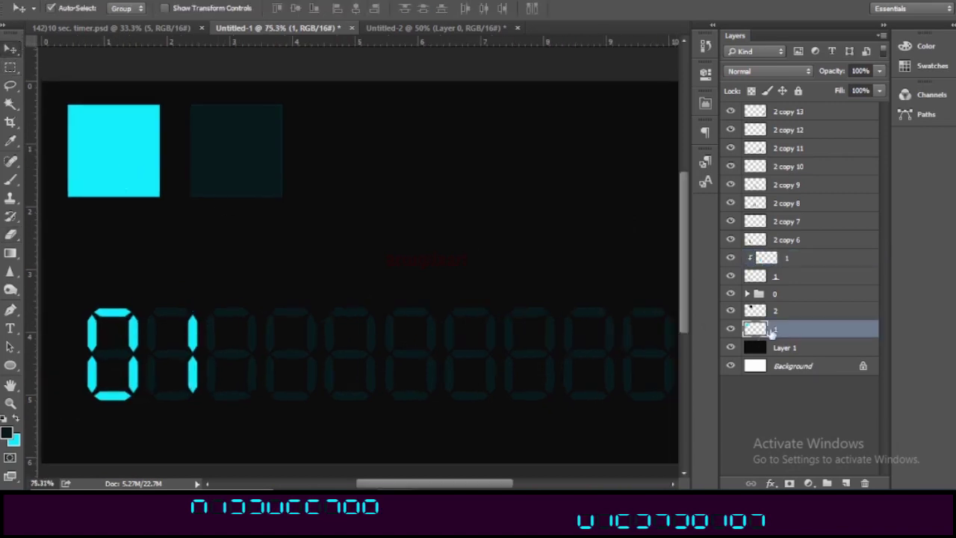
left_click(790, 276)
left_click(794, 259, "shift")
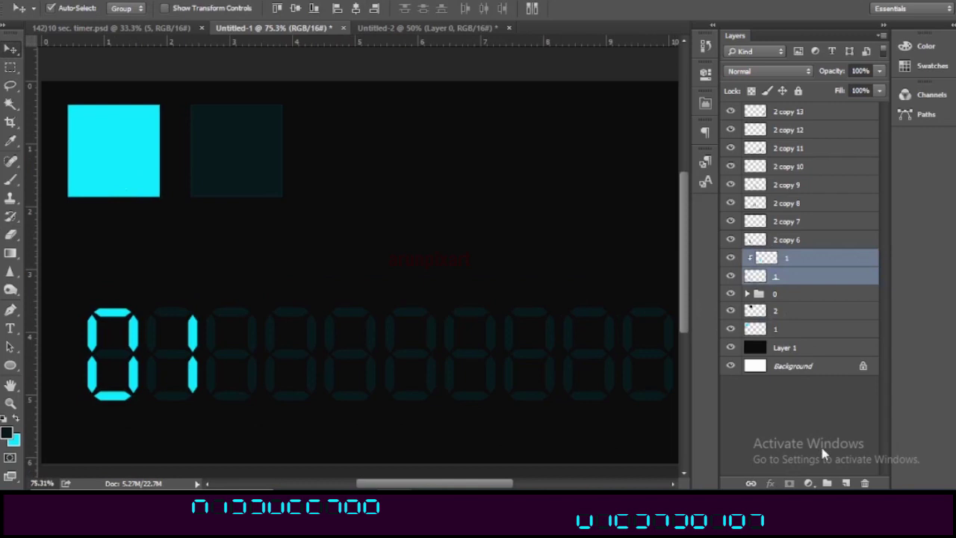
left_click(826, 482)
double_click(790, 258)
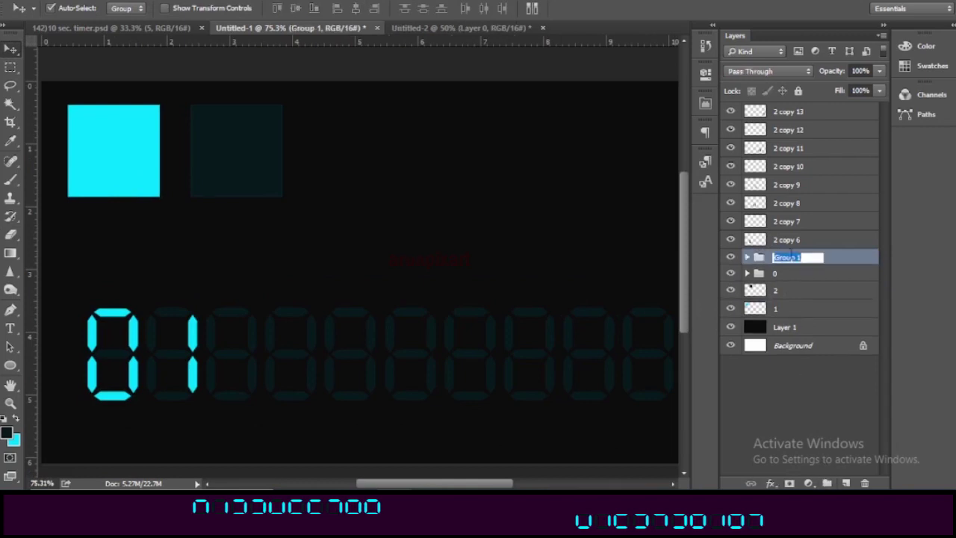
type("1")
key("Return")
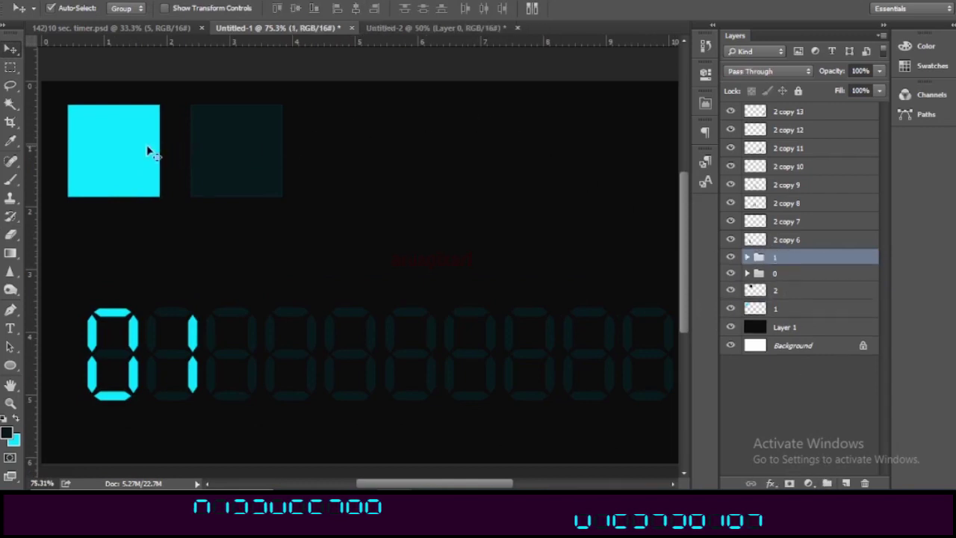
Duplicate the cyan square onto the third digit slot and narrow it to digit width
left_click(110, 160)
right_click(784, 312)
left_click(635, 117)
left_click(594, 134)
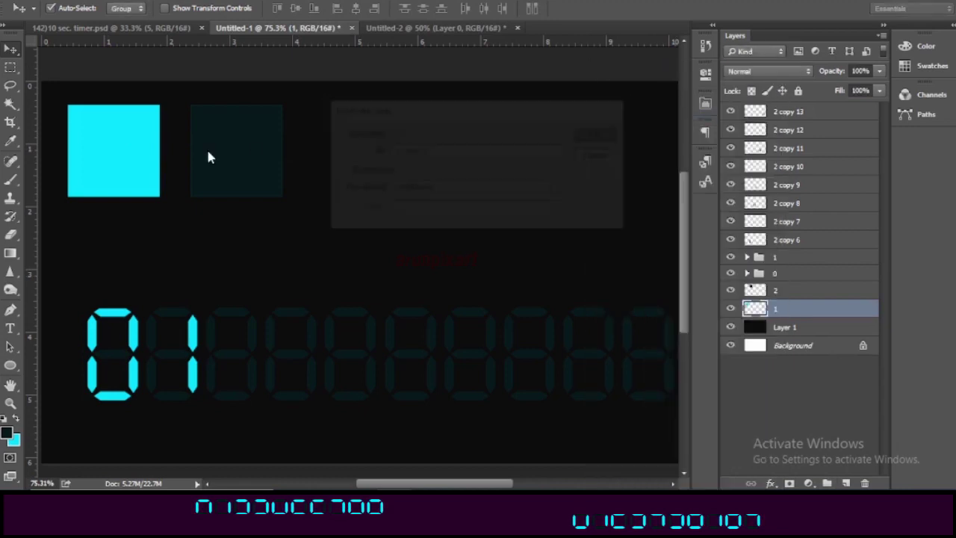
left_click_drag(125, 166, 261, 373)
scroll(241, 406, "up", 5)
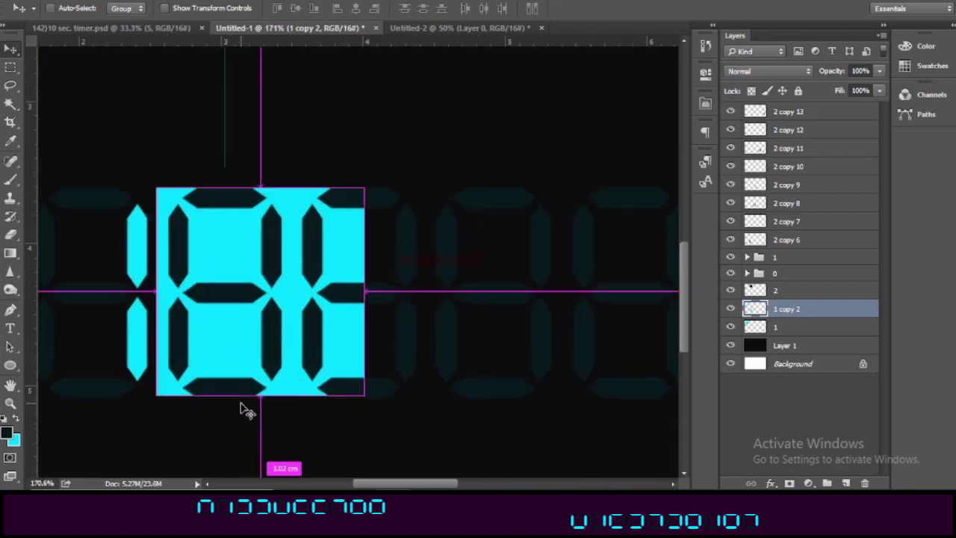
key("ctrl+t")
left_click_drag(366, 287, 292, 287)
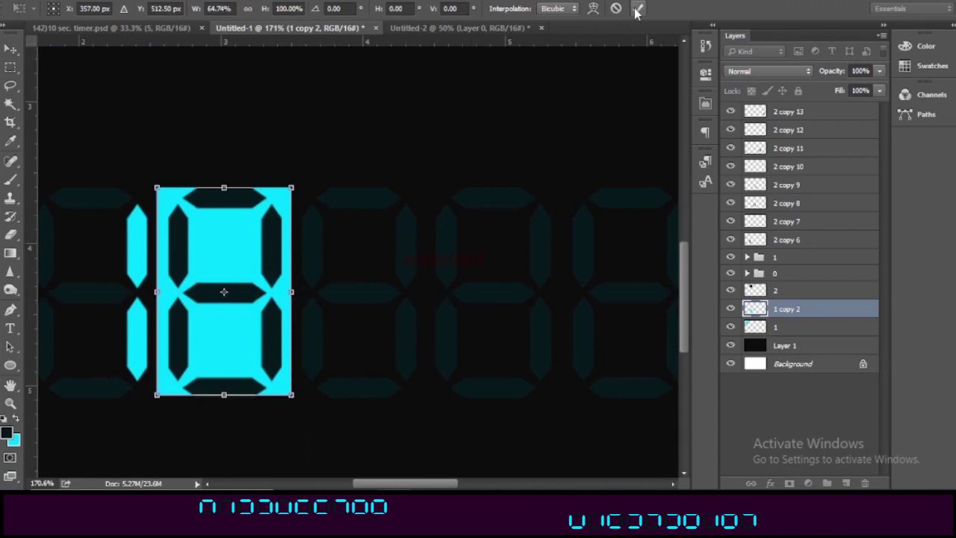
left_click(637, 8)
Stack the cyan block above the third digit's segments, name both layers 2, and clip it
mouse_move(789, 315)
left_mouse_down()
mouse_move(774, 220)
mouse_move(806, 240)
left_mouse_up()
double_click(786, 258)
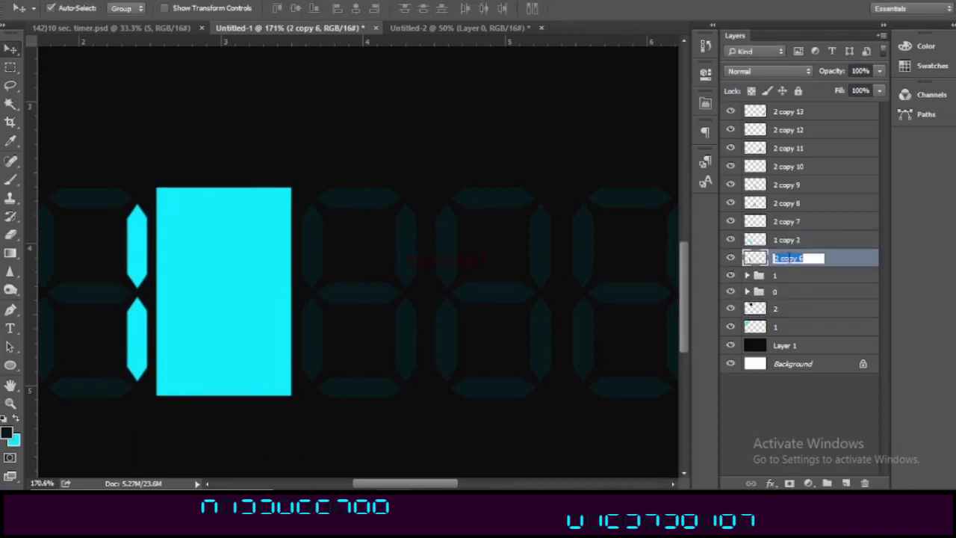
type("2")
double_click(788, 240)
key("Return")
left_click(797, 258)
left_click(821, 240)
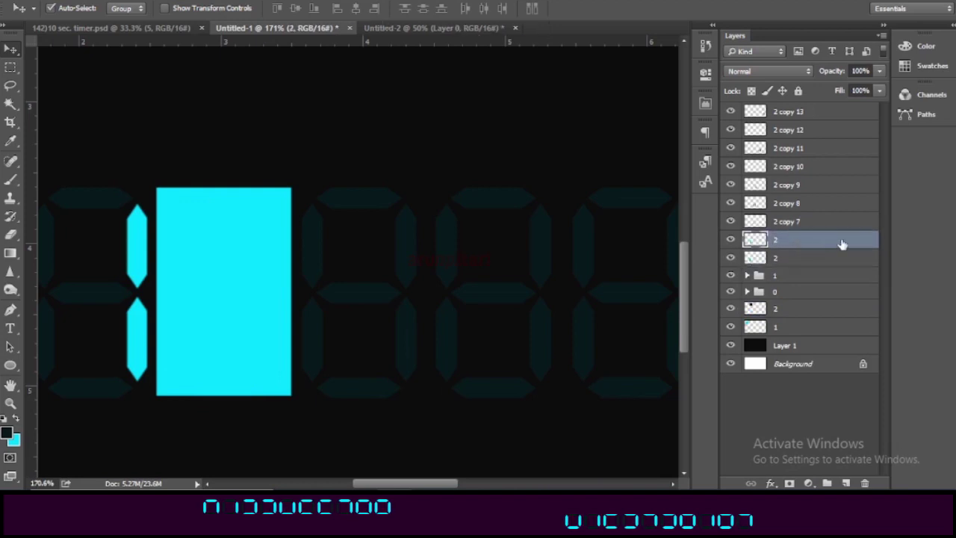
right_click(843, 241)
left_click(730, 295)
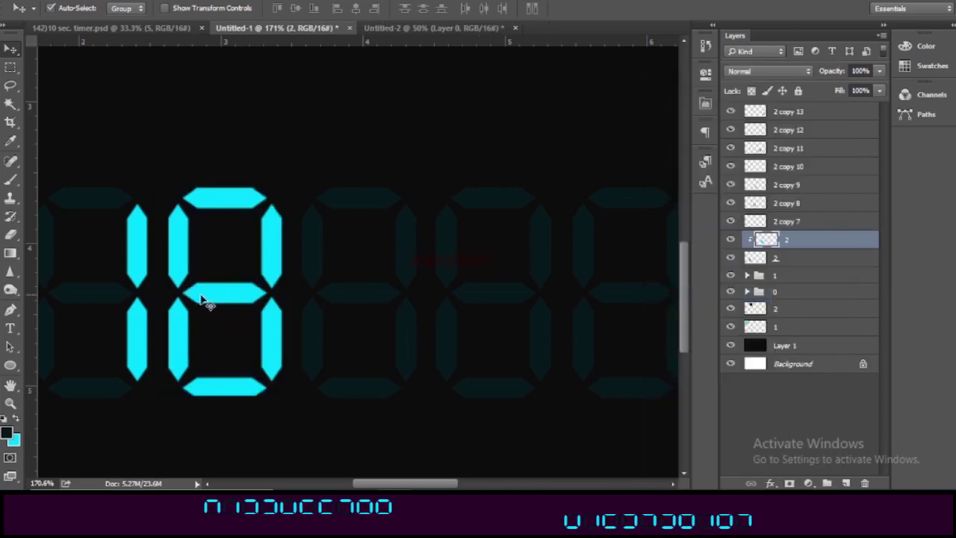
Erase the upper-left and lower-right segments so the third digit reads 2
left_click(10, 234)
left_click(270, 216)
left_click_drag(275, 217, 269, 228)
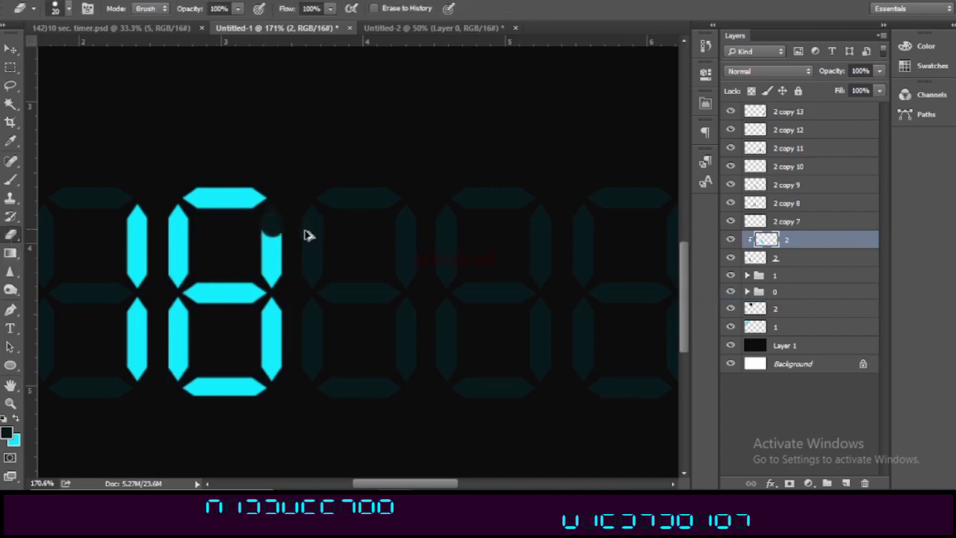
key("ctrl+z")
scroll(170, 248, "up", 1)
mouse_move(175, 206)
left_mouse_down()
mouse_move(183, 210)
mouse_move(180, 249)
mouse_move(171, 224)
mouse_move(167, 284)
mouse_move(184, 267)
mouse_move(201, 270)
left_mouse_up()
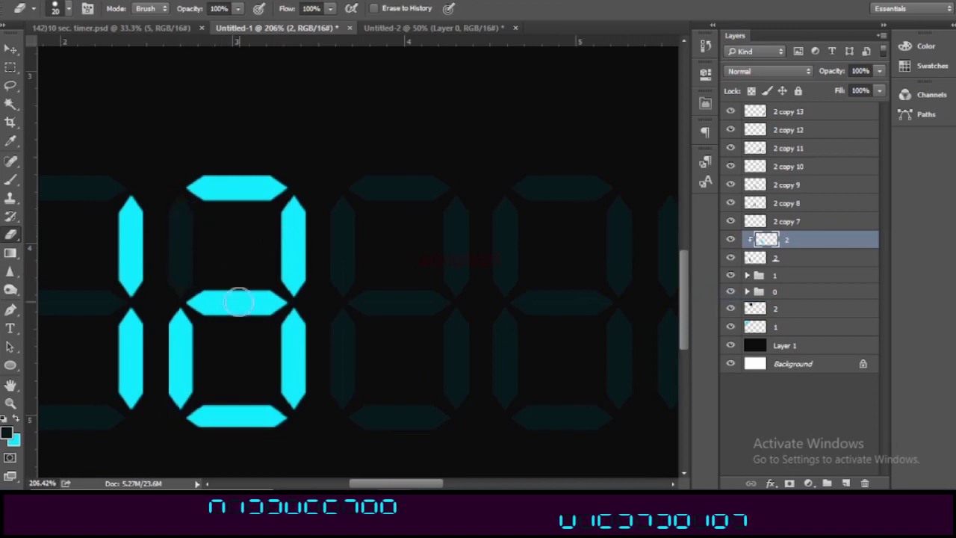
mouse_move(290, 344)
left_mouse_down()
mouse_move(298, 318)
mouse_move(282, 374)
mouse_move(298, 395)
mouse_move(305, 352)
left_mouse_up()
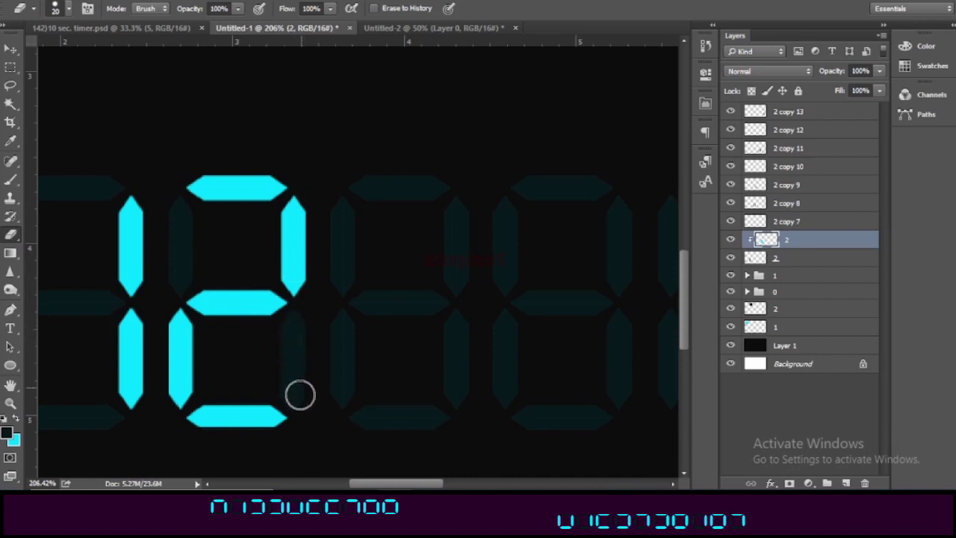
scroll(298, 400, "down", 3, "alt")
scroll(299, 396, "down", 3, "alt")
scroll(283, 414, "down", 2, "alt")
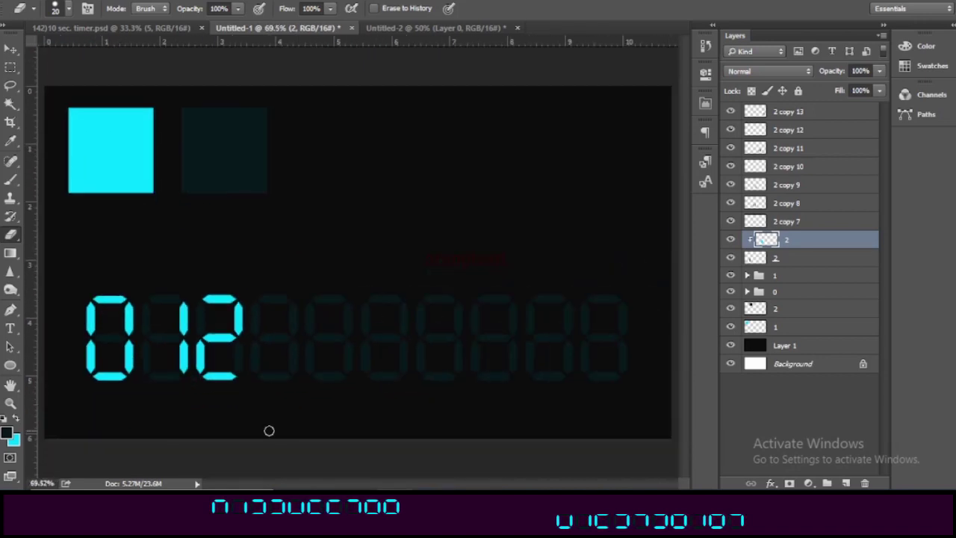
left_click(9, 49)
left_click(130, 160)
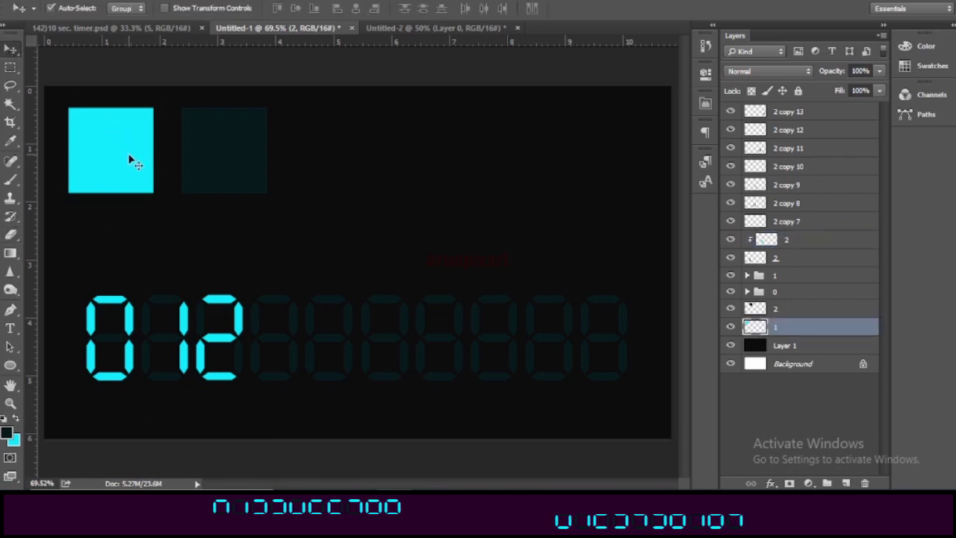
Group the 2 digit's segment and cyan layers into a group named 2
left_click(773, 260)
left_click(751, 242, "shift")
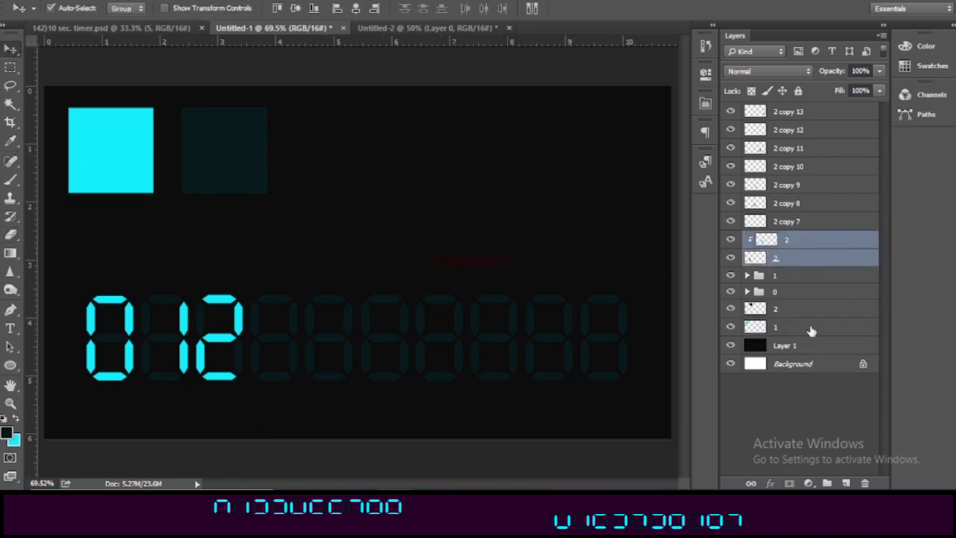
left_click(826, 483)
double_click(785, 239)
type("2")
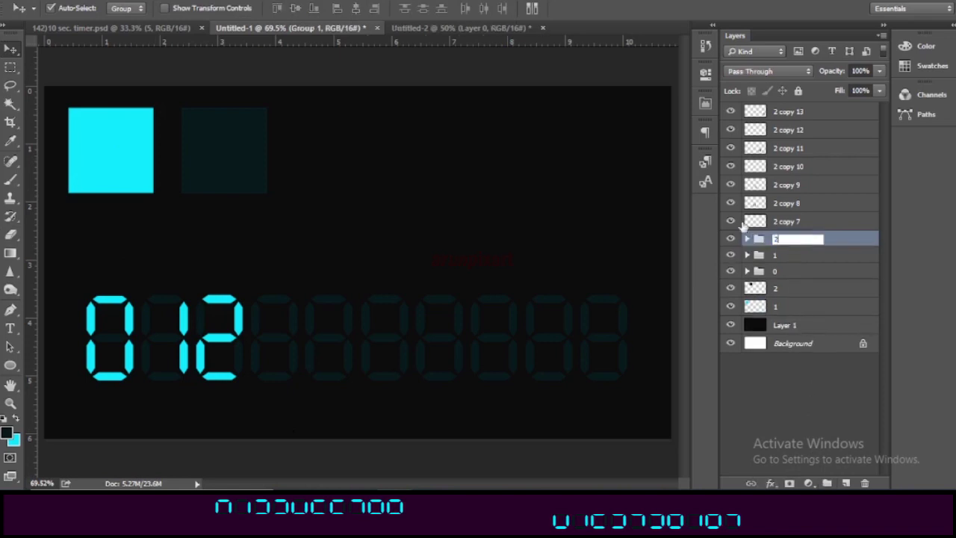
key("Return")
Duplicate the cyan square beside the 2 and resize it to one digit's width
left_click(136, 163)
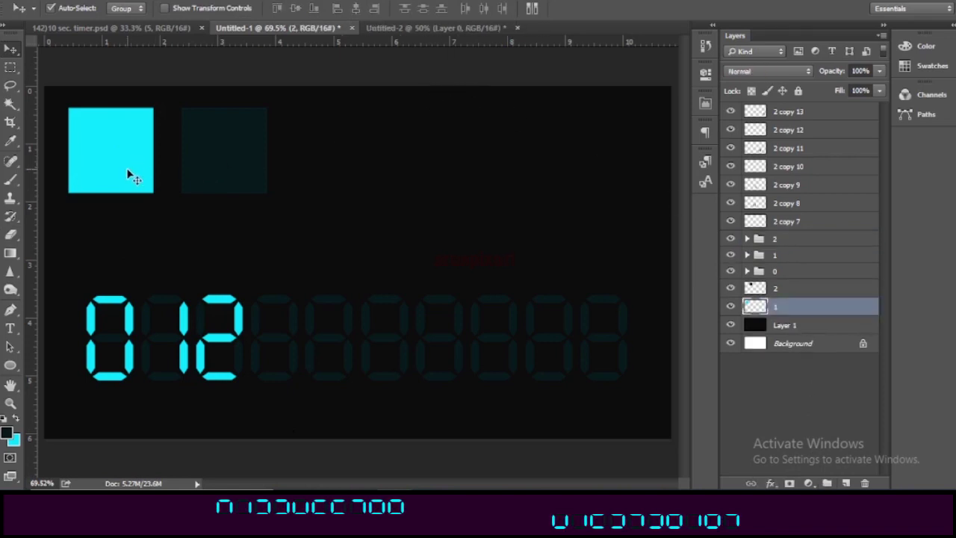
right_click(782, 314)
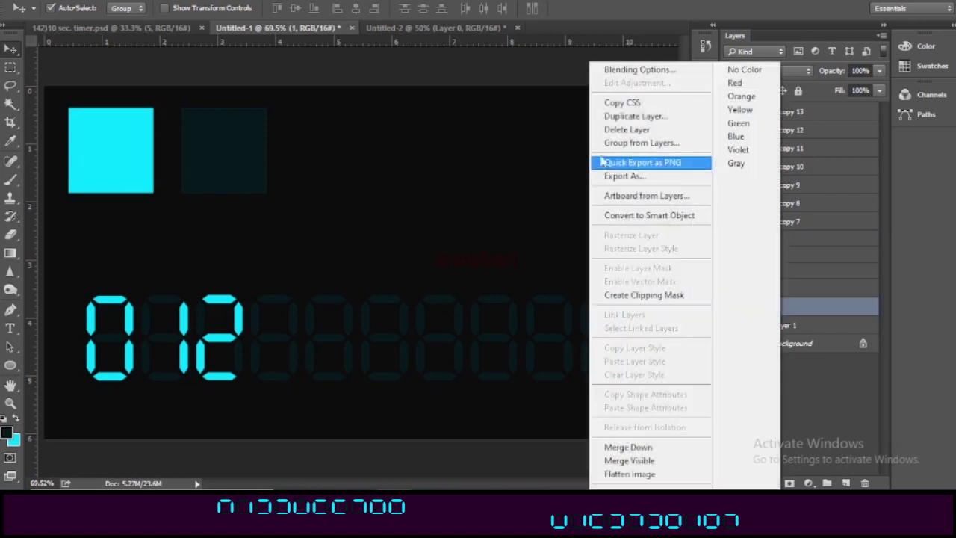
left_click(620, 115)
left_click(556, 150)
key("Return")
left_click_drag(98, 164, 280, 360)
scroll(280, 360, "up", 4)
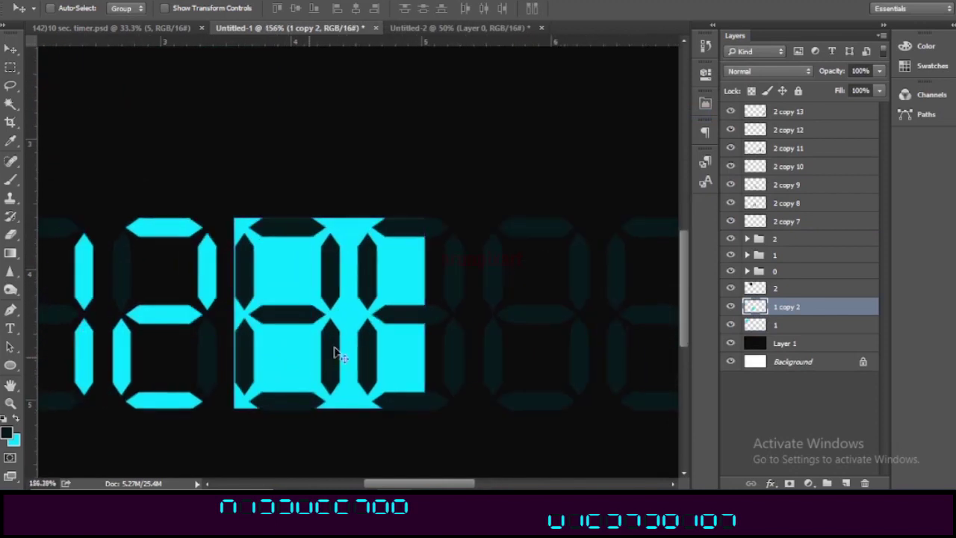
key("ctrl+t")
left_click_drag(425, 313, 348, 319)
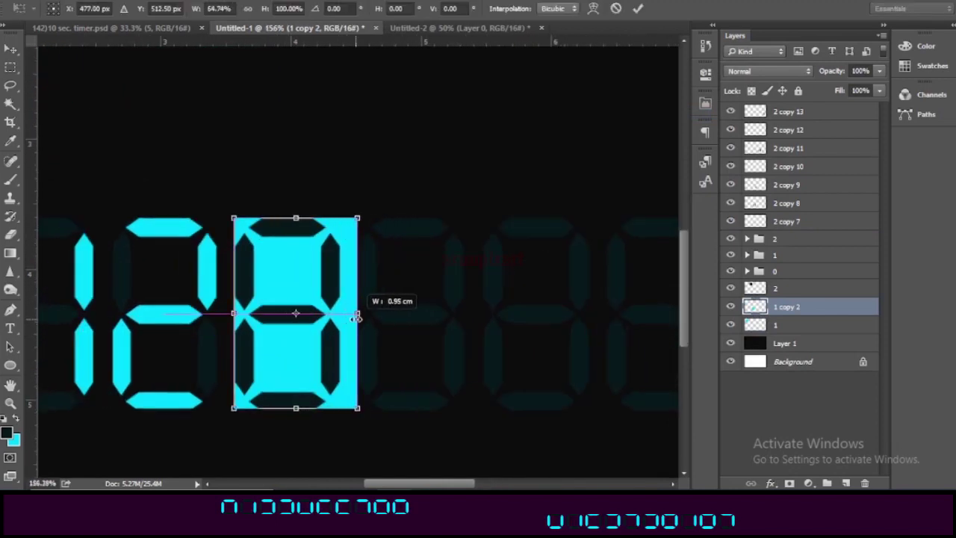
left_click_drag(348, 319, 349, 314)
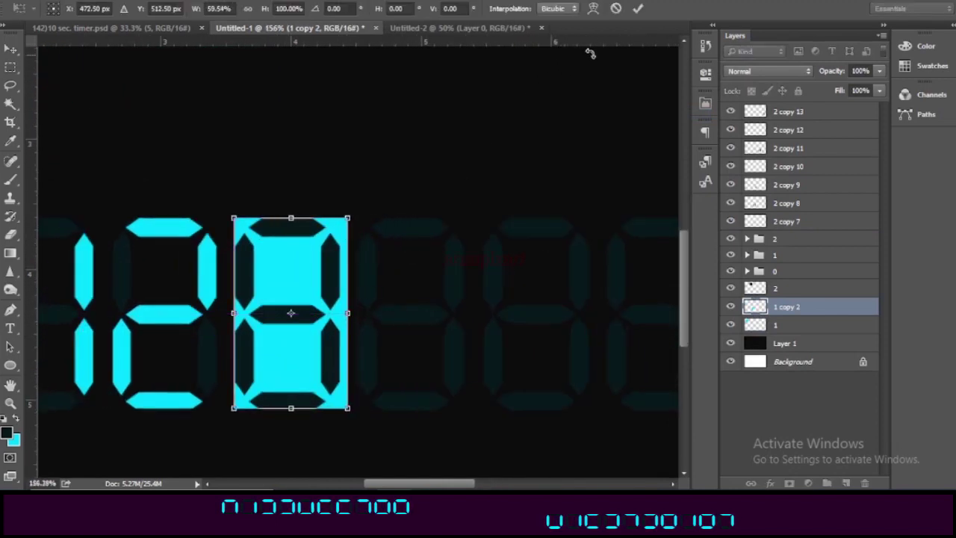
left_click(640, 9)
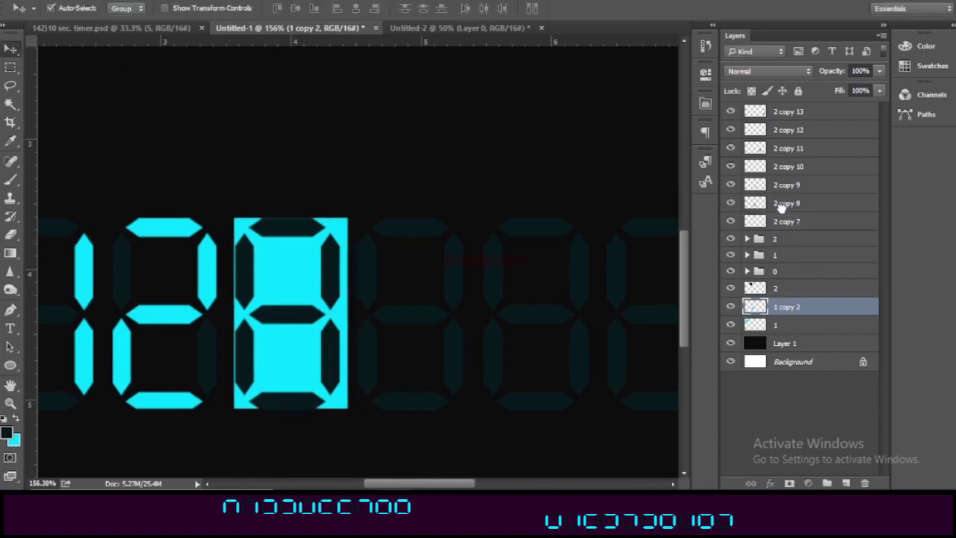
Stack the cyan block above the fourth digit's outline, name both layers 3, and clip it
left_click_drag(780, 313, 784, 213)
double_click(790, 239)
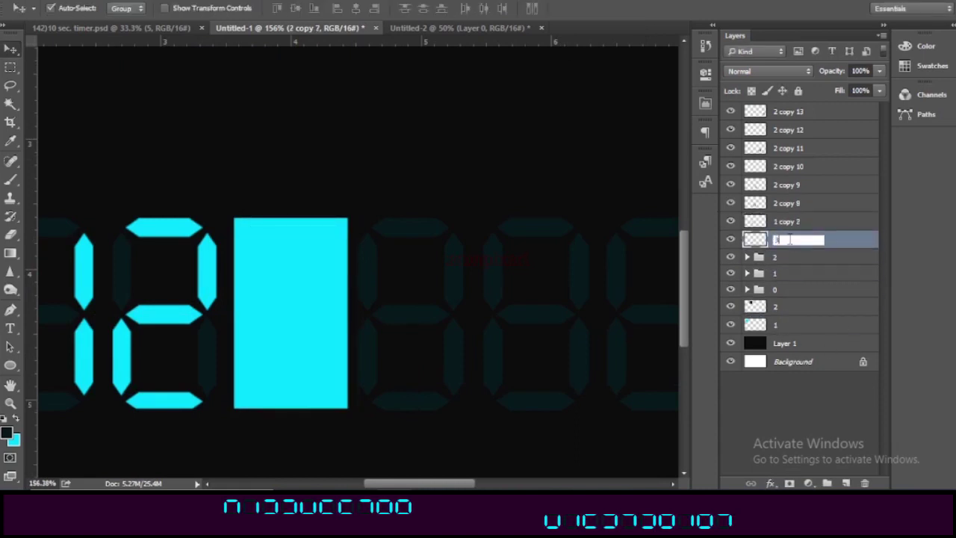
double_click(786, 222)
type("3")
key("Return")
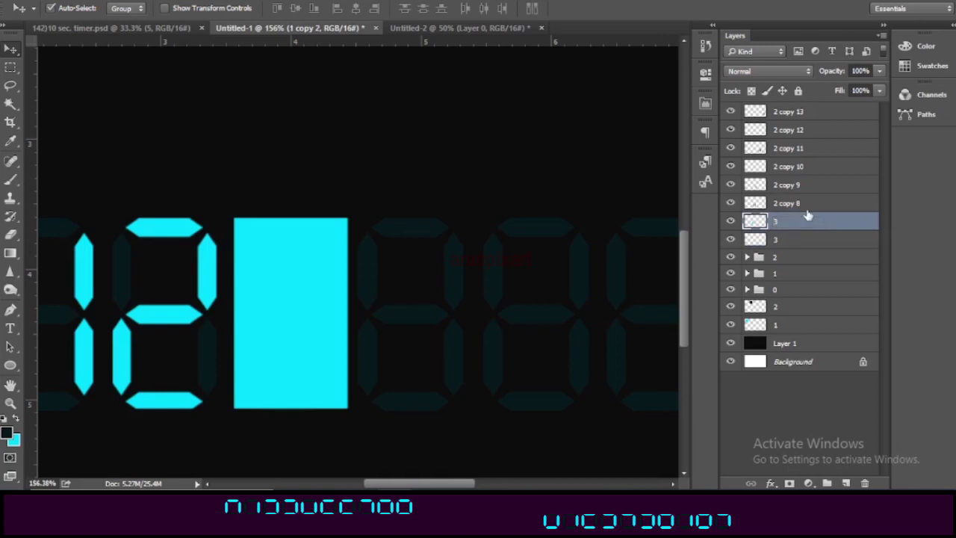
right_click(865, 229)
left_click(747, 292)
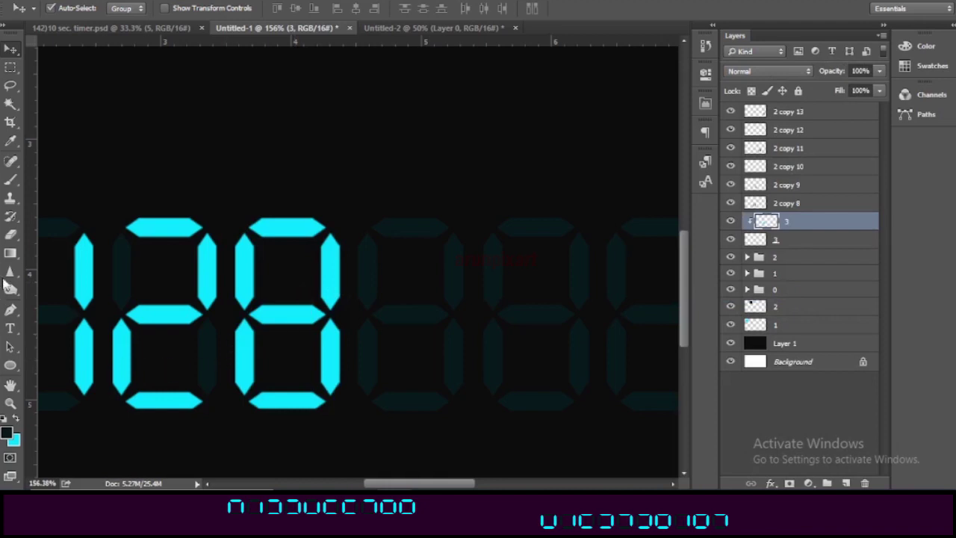
Erase the left-side segments so the fourth digit reads 3
left_click(10, 235)
scroll(240, 282, "up", 1)
scroll(241, 281, "up", 3)
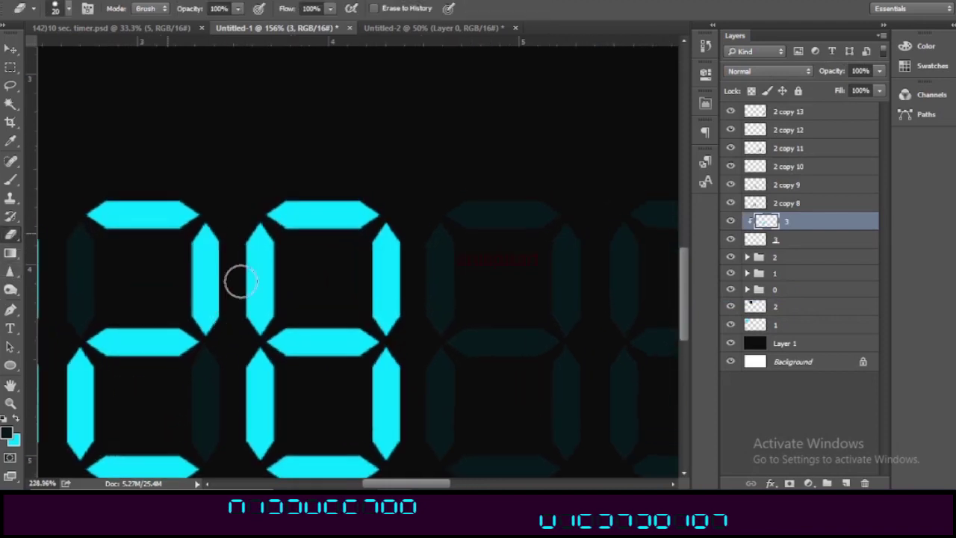
left_click_drag(254, 233, 247, 323)
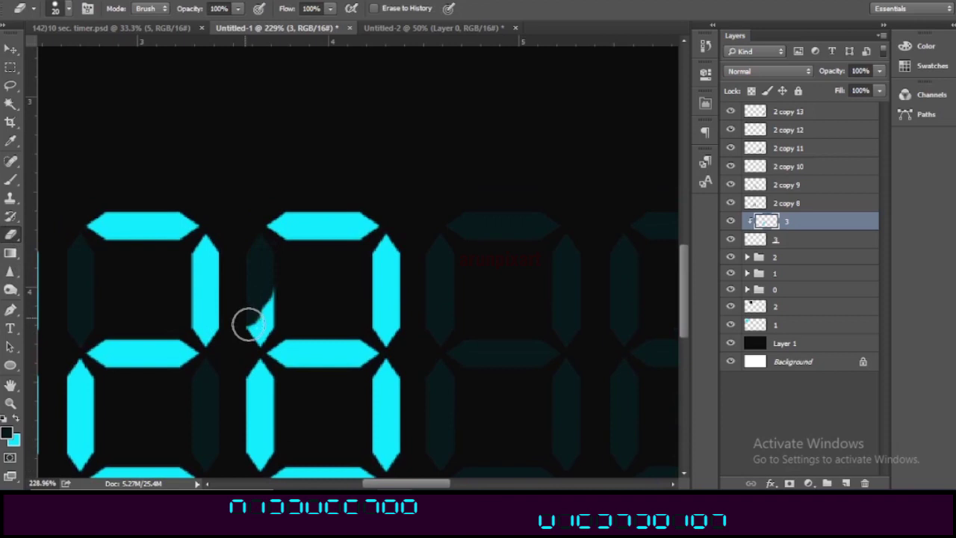
mouse_move(247, 323)
left_mouse_down()
mouse_move(266, 303)
mouse_move(252, 337)
mouse_move(256, 319)
mouse_move(252, 391)
mouse_move(262, 401)
mouse_move(283, 372)
left_mouse_up()
scroll(266, 304, "down", 1)
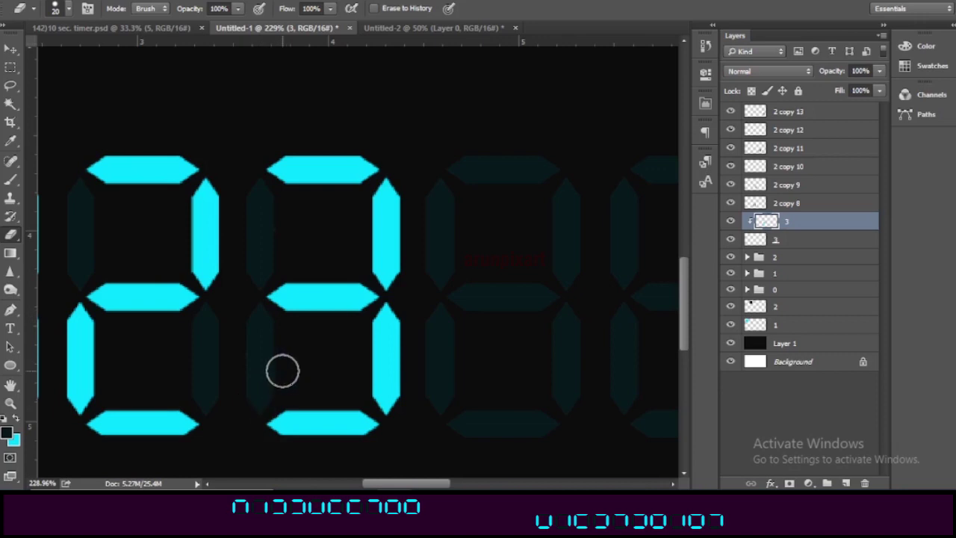
Group both layers of the 3 digit into a group named 3
left_click(811, 245, "ctrl")
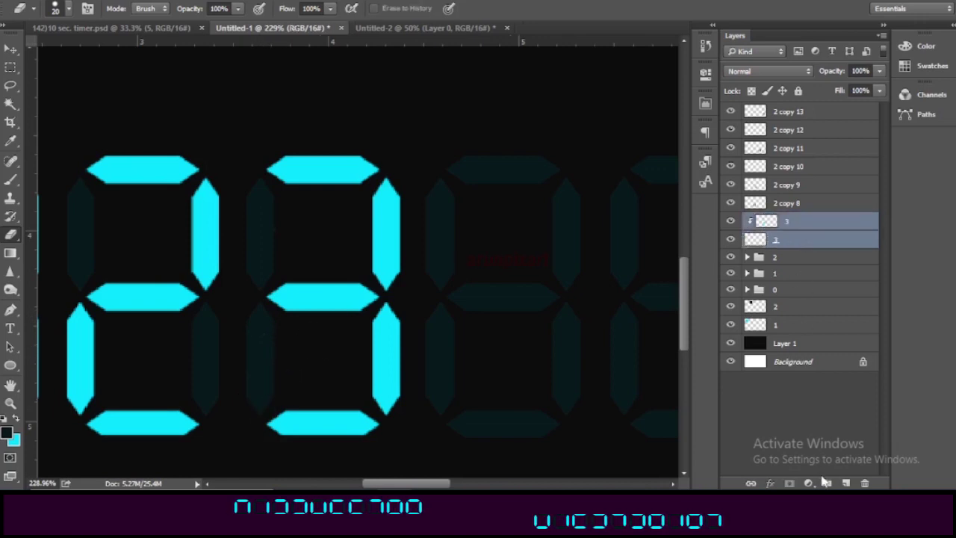
left_click(825, 483)
double_click(785, 220)
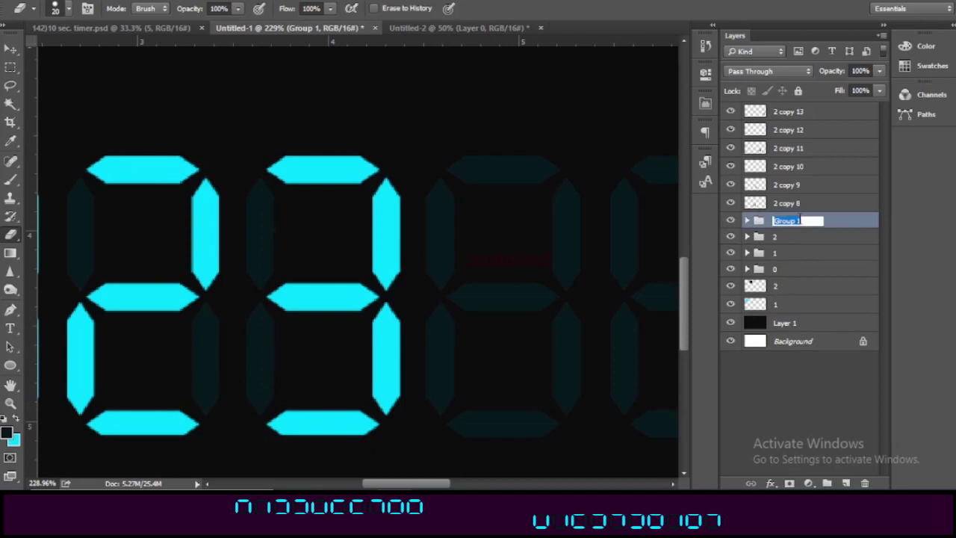
type("3")
key("Return")
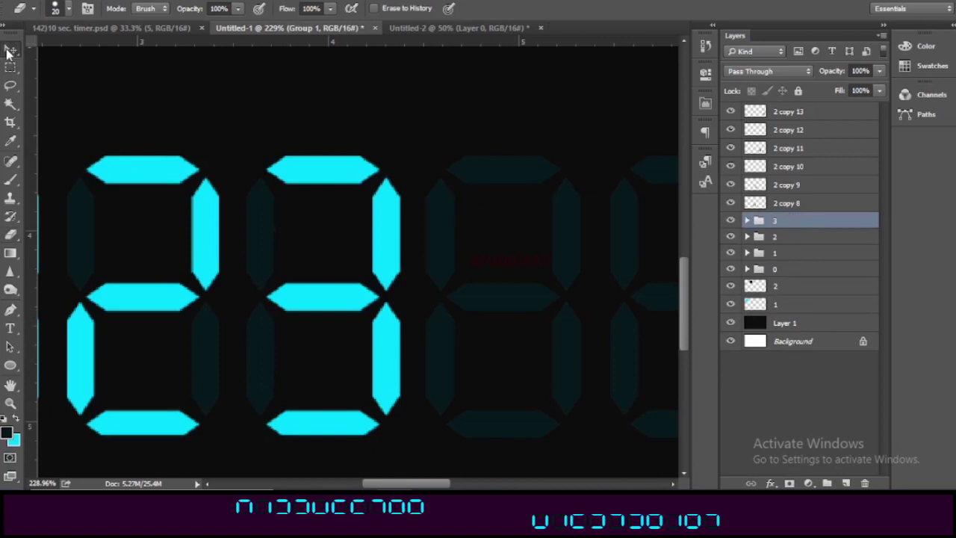
Try moving the original cyan square onto the next slot, then undo that move
key("v")
scroll(466, 271, "down", 2)
scroll(465, 273, "down", 2)
scroll(448, 299, "down", 2)
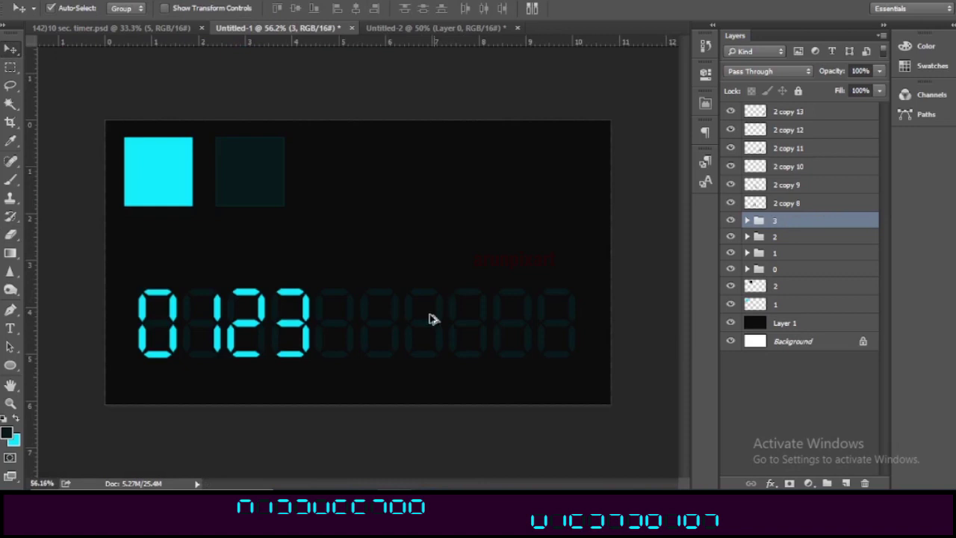
left_click_drag(131, 187, 329, 340)
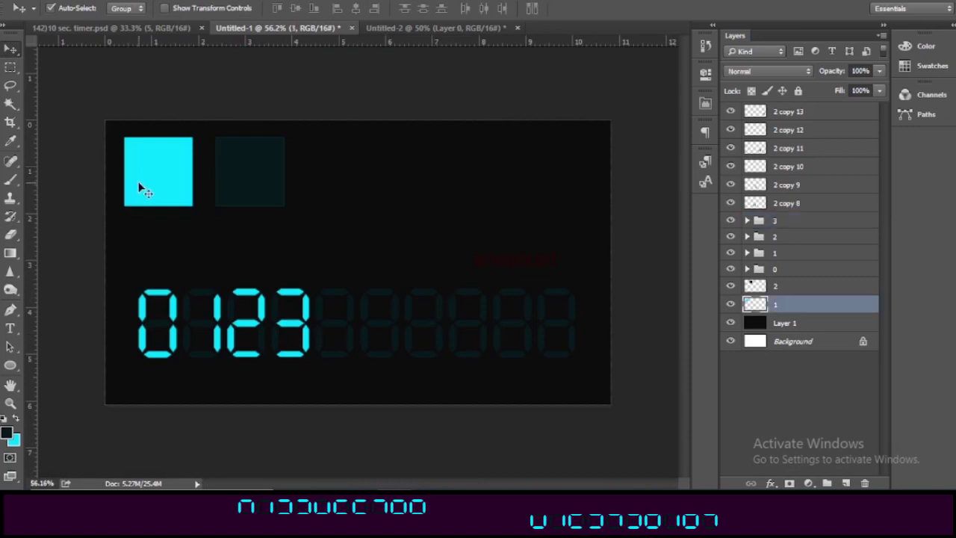
scroll(331, 345, "up", 2)
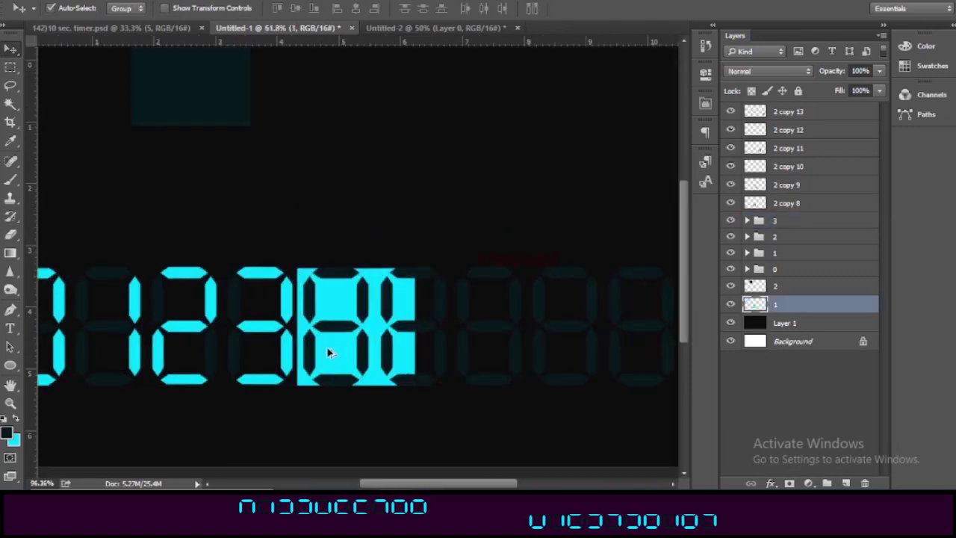
scroll(334, 353, "up", 1)
scroll(374, 364, "up", 2)
left_click(421, 364)
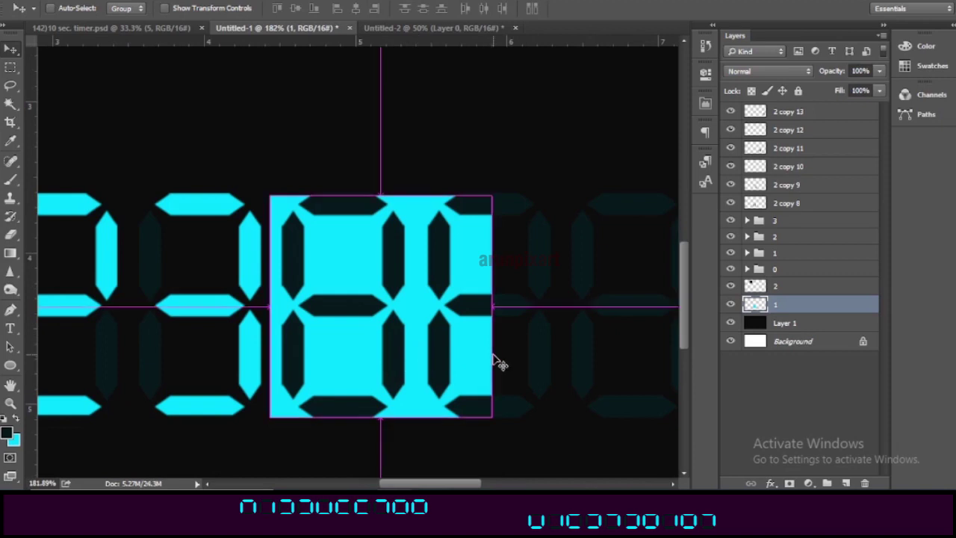
key("ctrl+z")
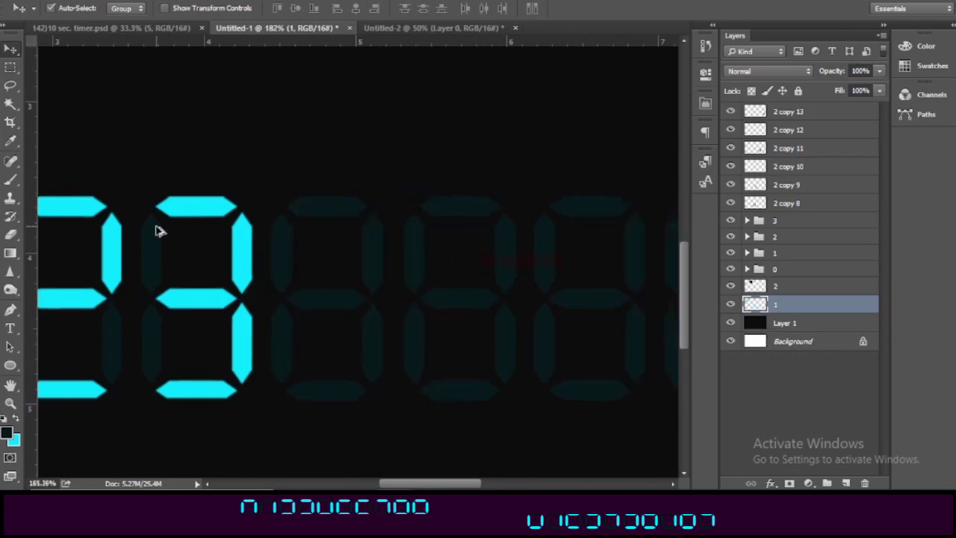
scroll(156, 230, "down", 3)
scroll(161, 224, "down", 3)
scroll(285, 274, "up", 2)
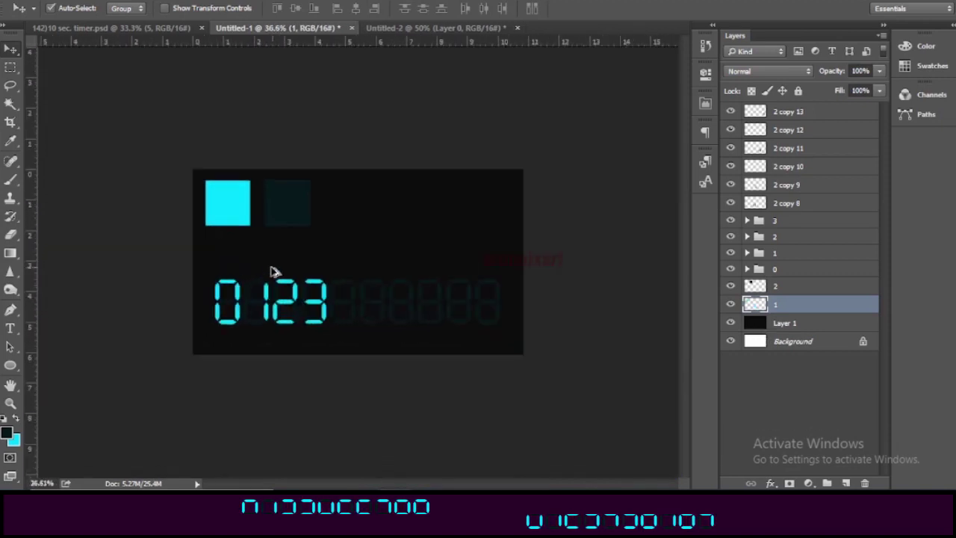
Duplicate the cyan square as 1 copy 2 and drag it over the fifth digit slot
right_click(772, 305)
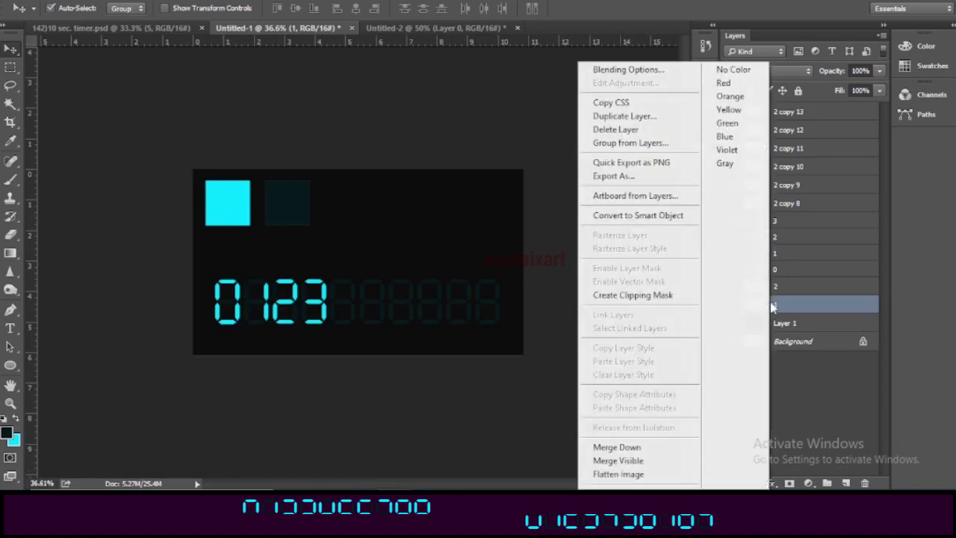
left_click(601, 113)
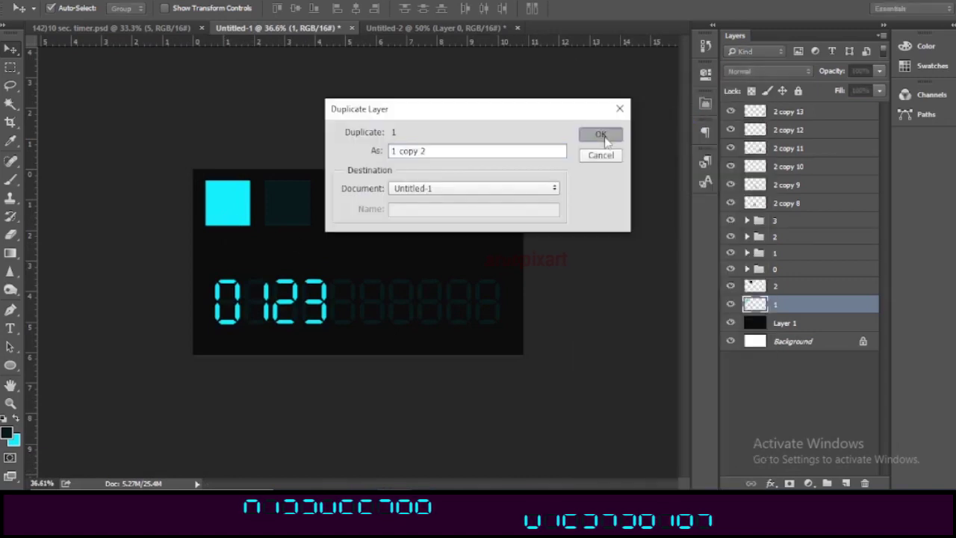
left_click(598, 134)
scroll(249, 339, "up", 2)
left_click_drag(117, 140, 379, 379)
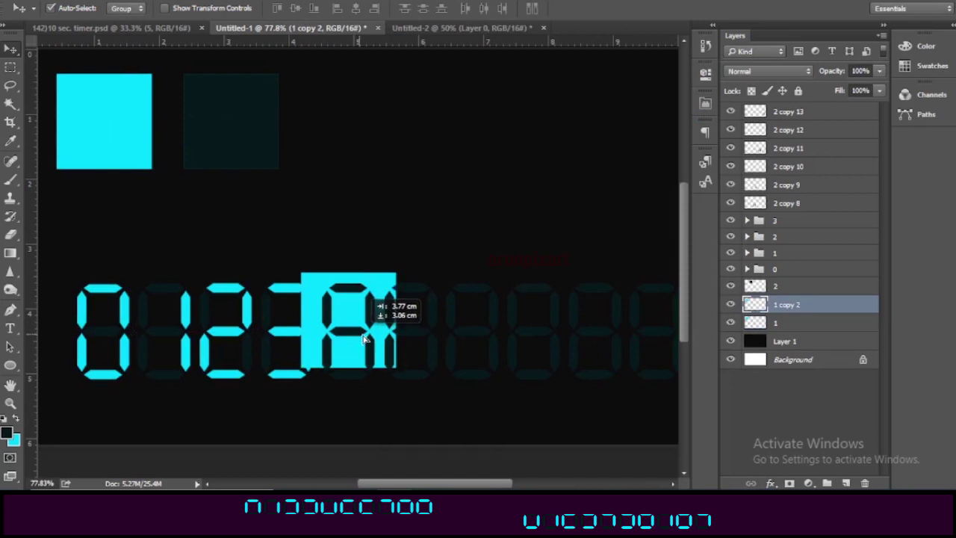
Narrow the cyan copy on the fifth slot to one digit's width
scroll(379, 379, "up", 1)
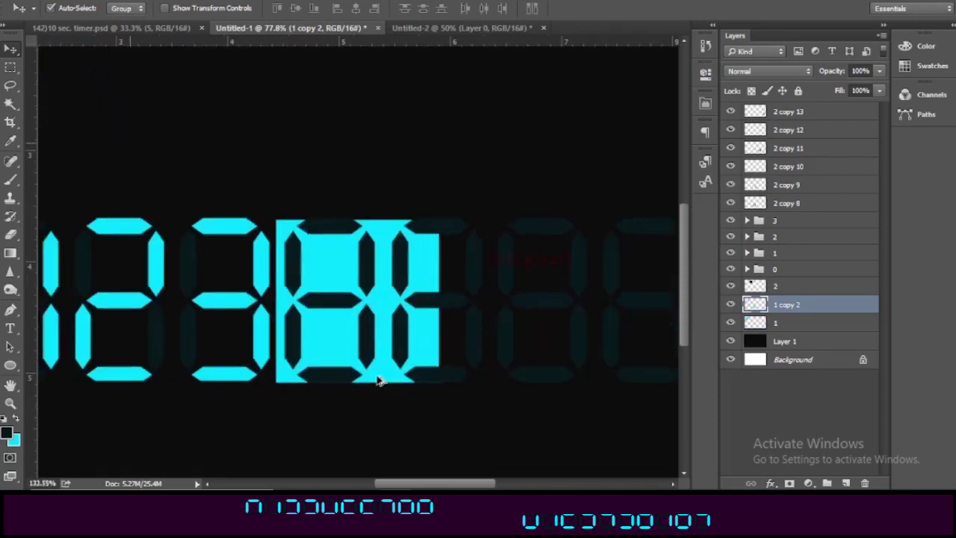
scroll(379, 380, "up", 1)
key("ctrl+t")
left_click_drag(441, 327, 385, 330)
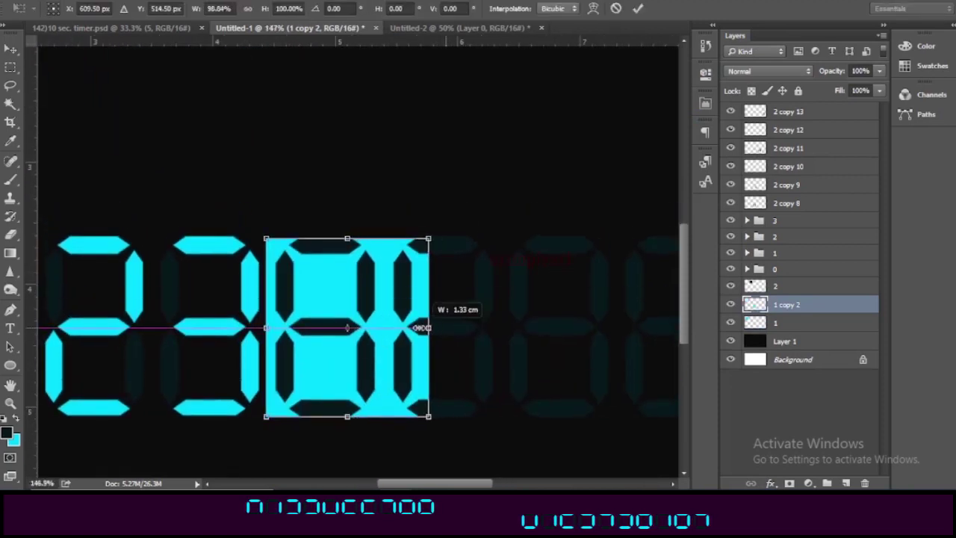
left_click(636, 8)
Stack the cyan copy above the fifth digit's outline, name both layers 4, and clip it
left_click_drag(792, 316, 836, 212)
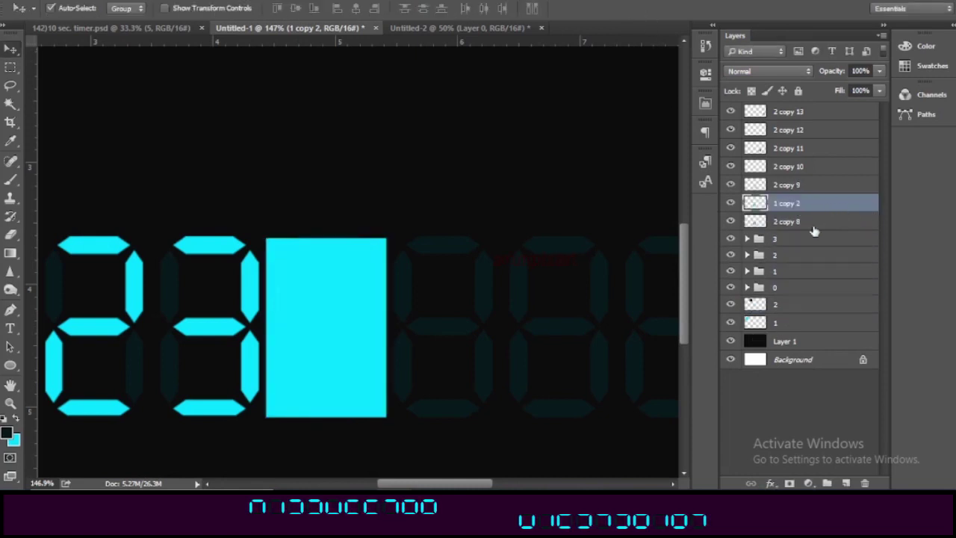
double_click(791, 222)
type("4")
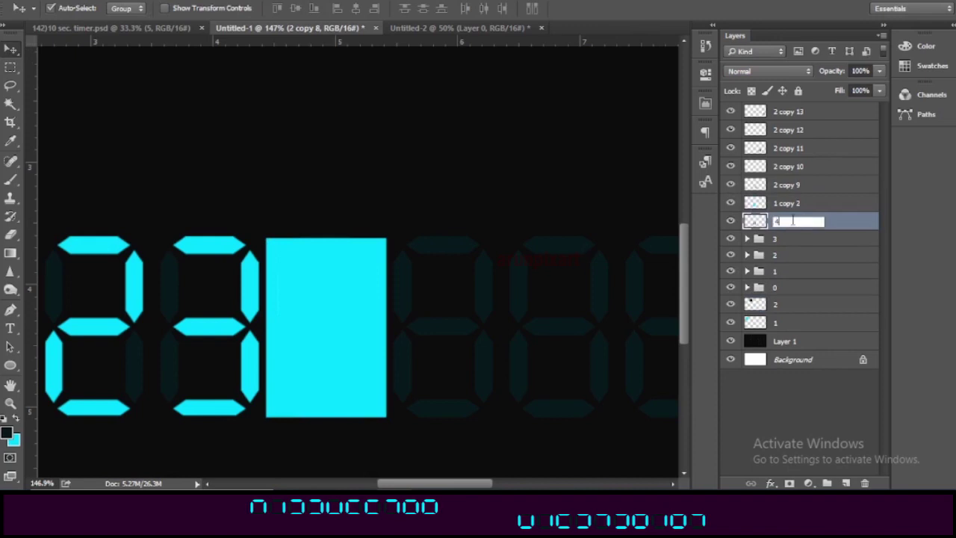
double_click(782, 202)
type("4")
key("Return")
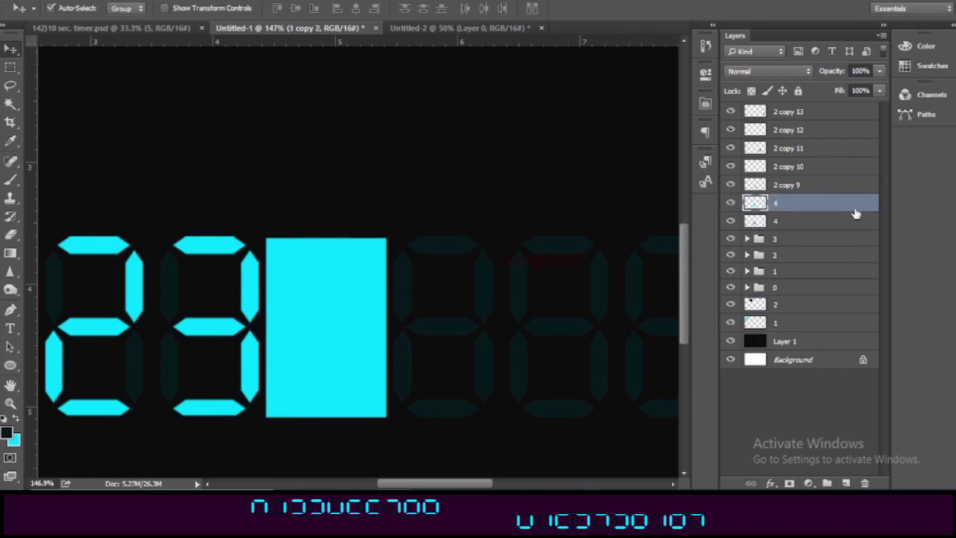
right_click(853, 212)
left_click(738, 297)
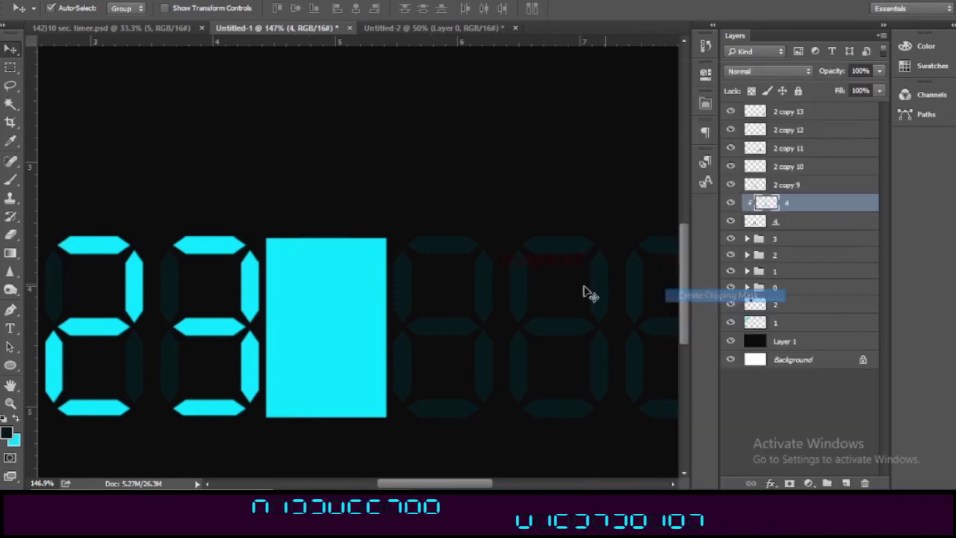
Erase the top bar and lower-left segment so the fifth digit reads 4
scroll(283, 382, "up", 1)
scroll(284, 387, "up", 2)
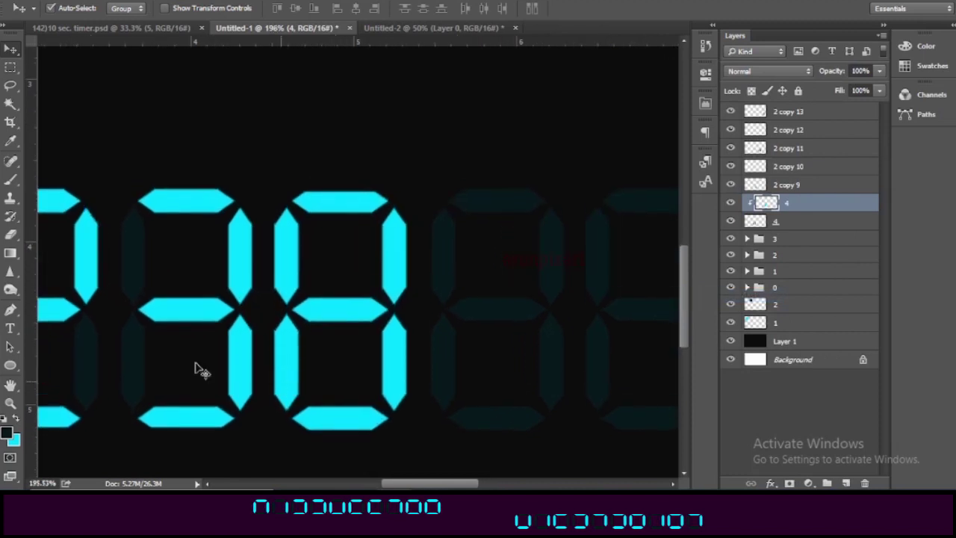
left_click(11, 235)
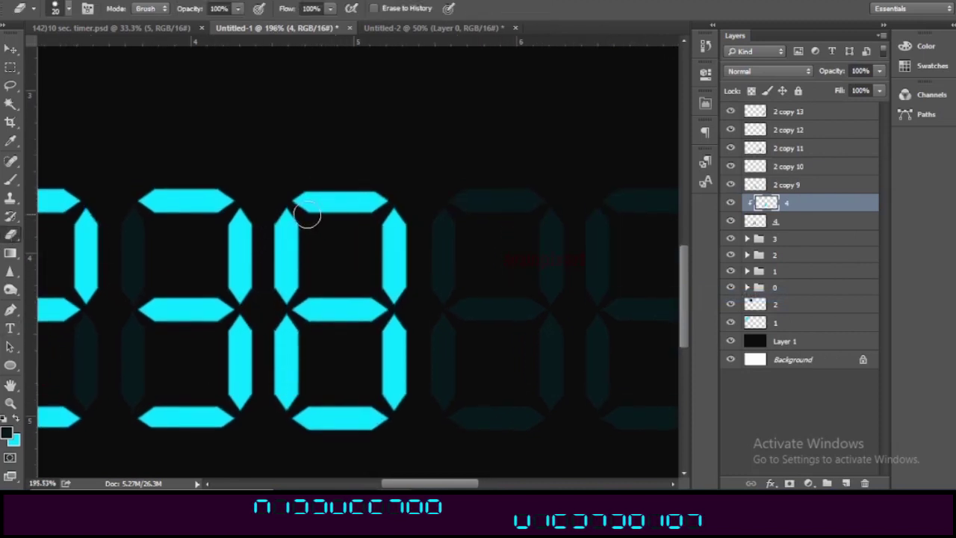
left_click_drag(301, 197, 355, 199)
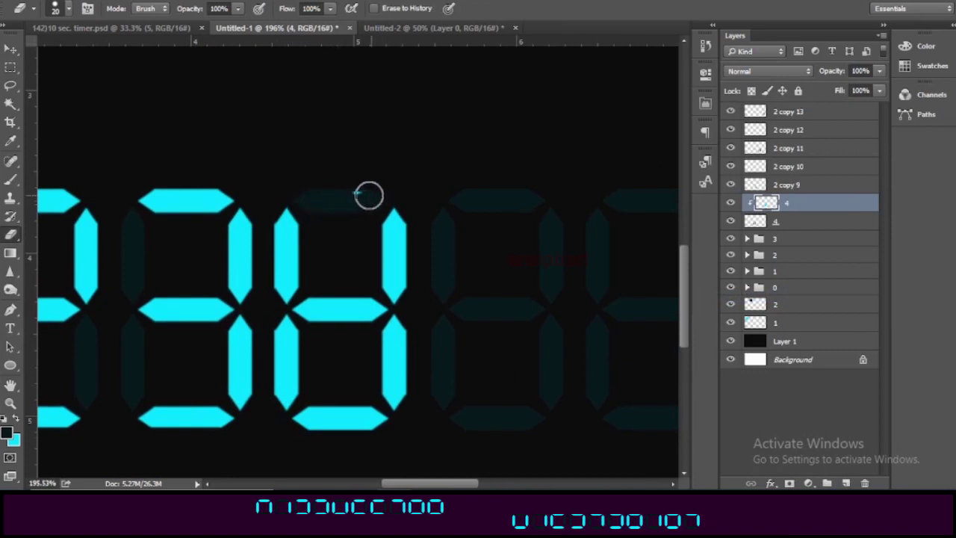
mouse_move(282, 334)
left_mouse_down()
mouse_move(286, 326)
mouse_move(301, 352)
mouse_move(282, 360)
mouse_move(348, 431)
mouse_move(378, 420)
mouse_move(311, 418)
left_mouse_up()
left_click(10, 48)
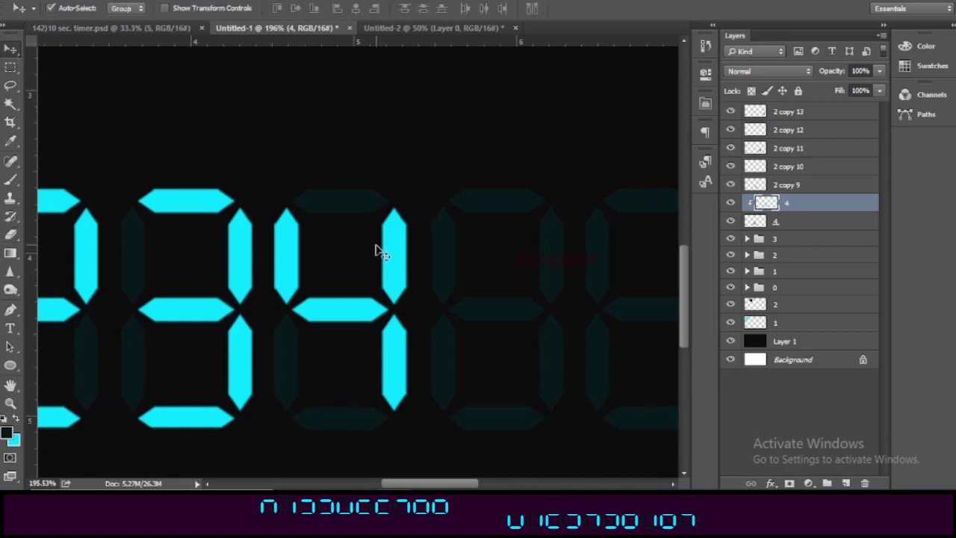
Duplicate cyan square layer 1 as 1 copy 2 and place it on the slot after the 4
scroll(376, 261, "down", 1)
scroll(376, 271, "down", 1)
scroll(376, 271, "down", 2)
scroll(374, 284, "down", 2)
scroll(361, 344, "up", 1)
left_click(164, 181)
right_click(788, 327)
left_click(615, 118)
left_click(590, 134)
left_click_drag(171, 203, 409, 344)
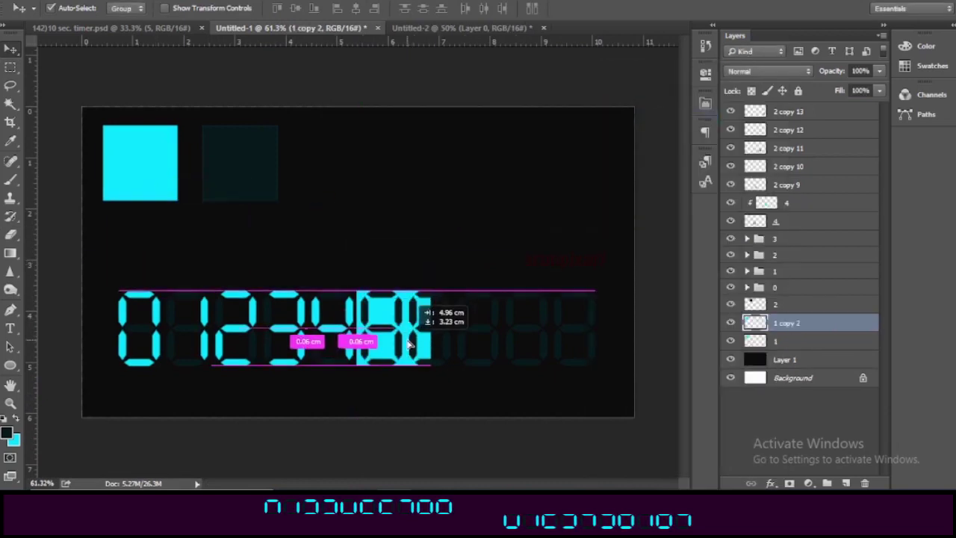
left_click_drag(409, 344, 412, 345)
scroll(416, 374, "up", 1)
scroll(416, 373, "up", 2)
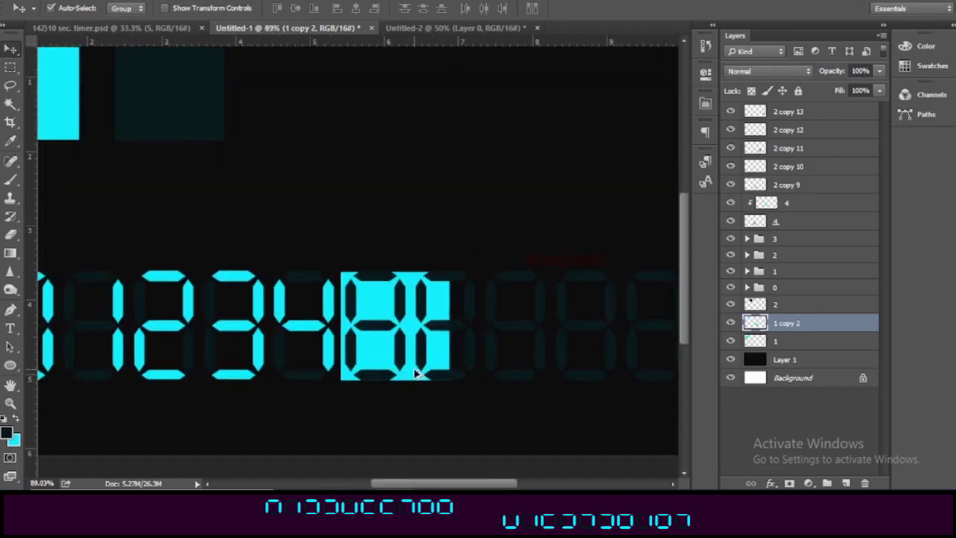
Narrow the new cyan block to digit width and raise 1 copy 2 above 2 copy 9
key("ctrl+t")
left_click_drag(450, 327, 409, 328)
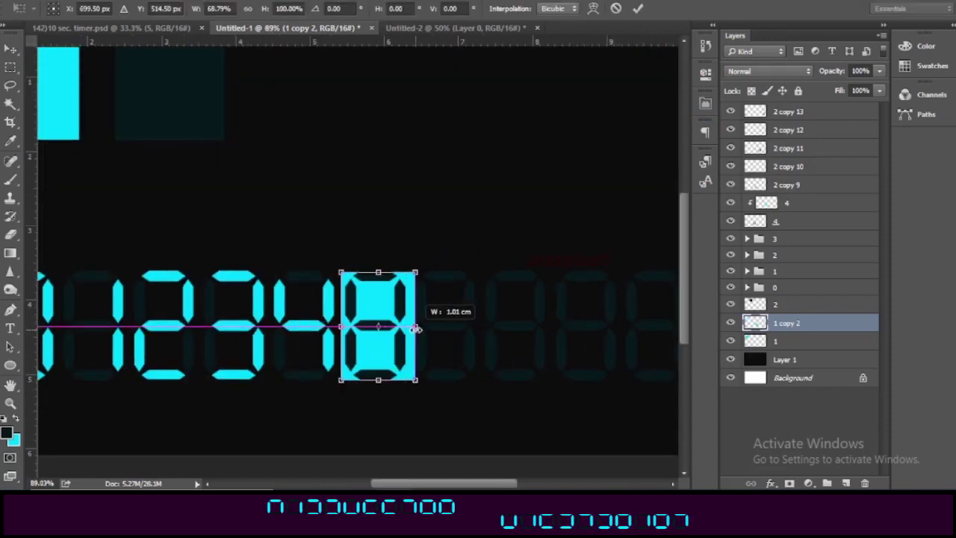
left_click_drag(412, 328, 417, 327)
left_click(644, 9)
scroll(383, 399, "up", 2, "alt")
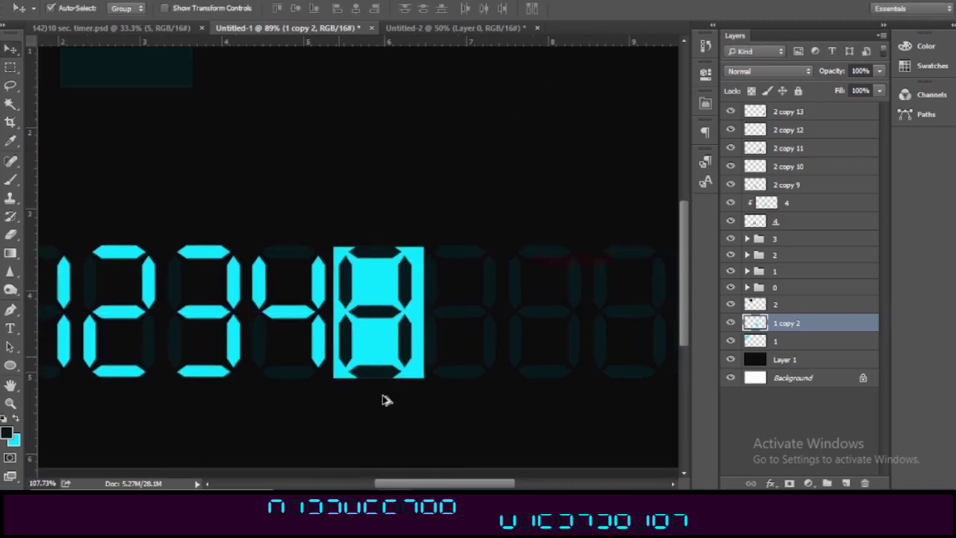
left_click_drag(786, 328, 788, 198)
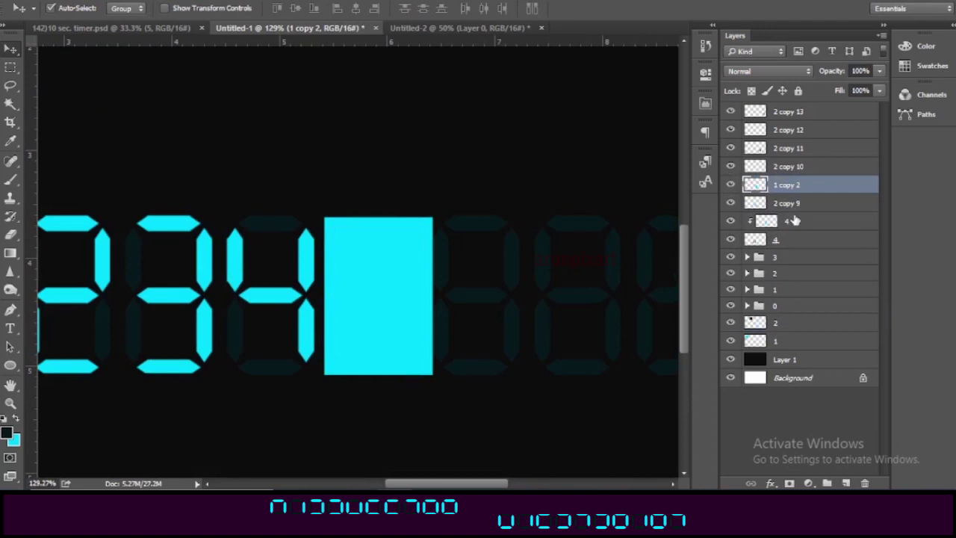
Group both 4 layers into a group named 4, then select the 1 copy 2 layer
left_click(795, 221)
left_click(796, 240, "shift")
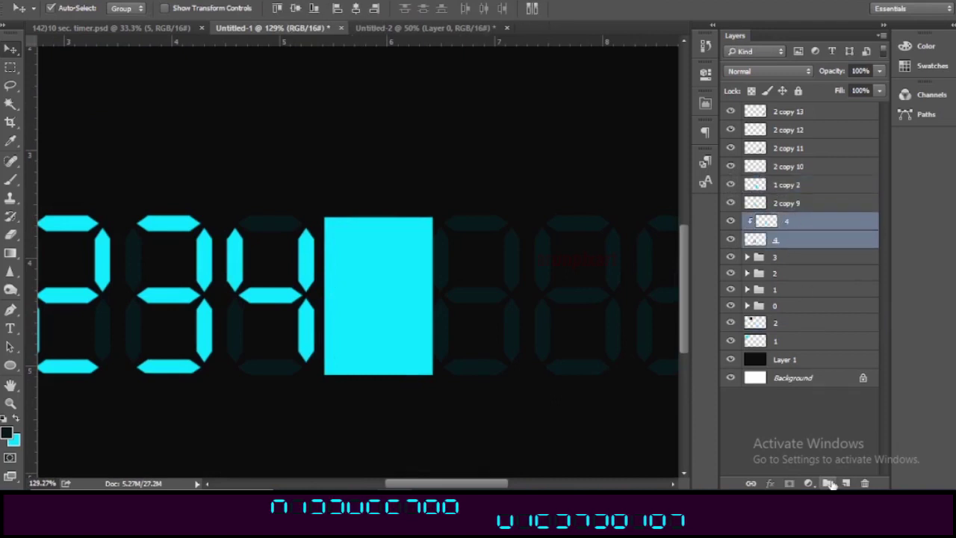
left_click(828, 483)
double_click(791, 224)
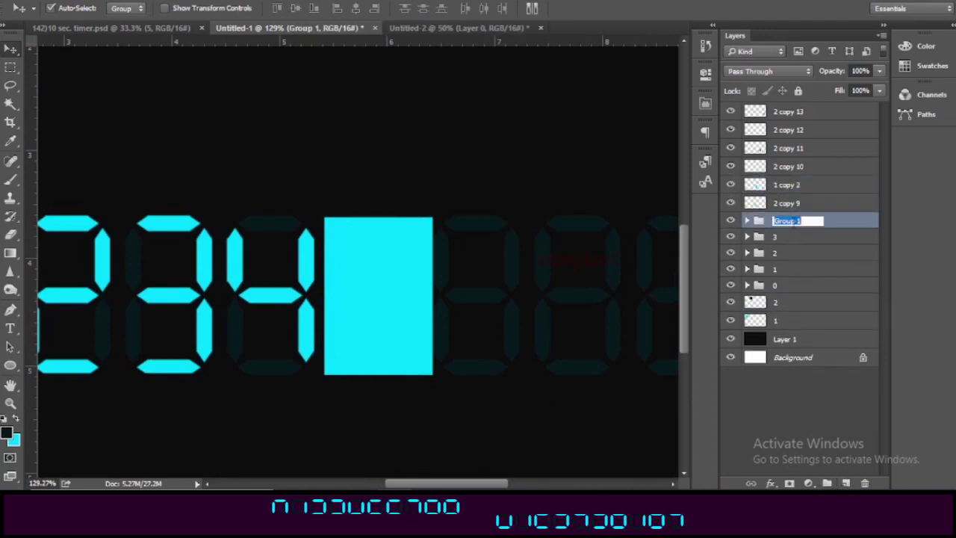
type("4")
key("Return")
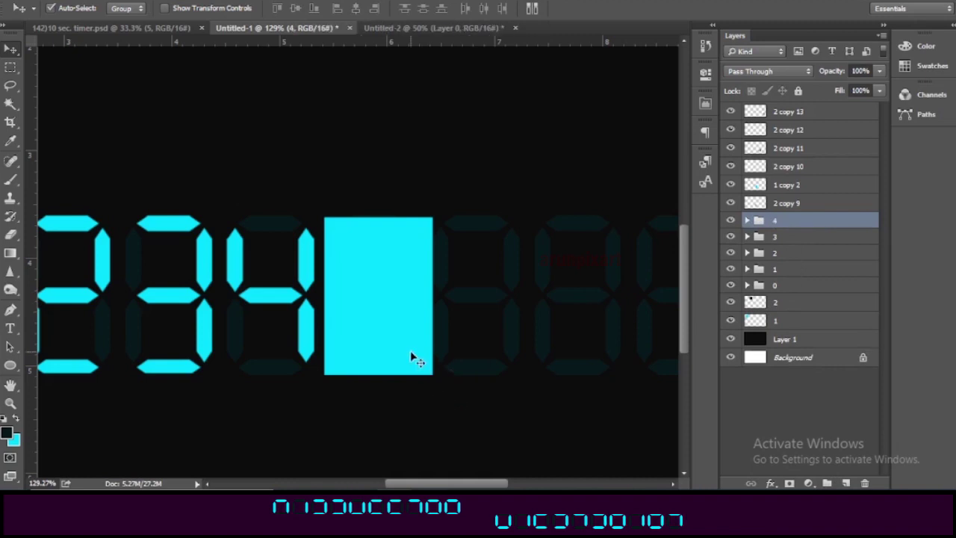
left_click(809, 203)
left_click(834, 186)
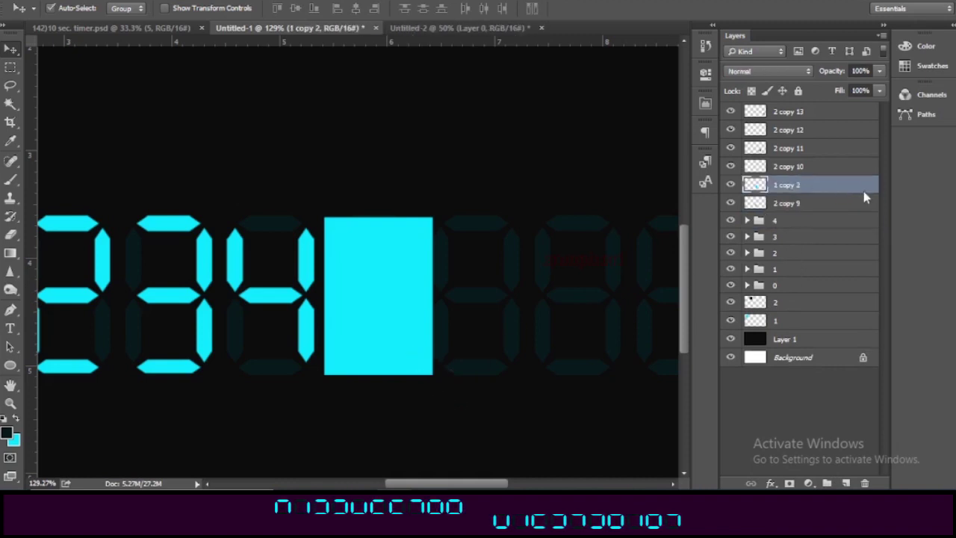
Clip 1 copy 2 to the sixth digit and erase its upper-right and lower-left segments to form 5
right_click(864, 196)
left_click(735, 295)
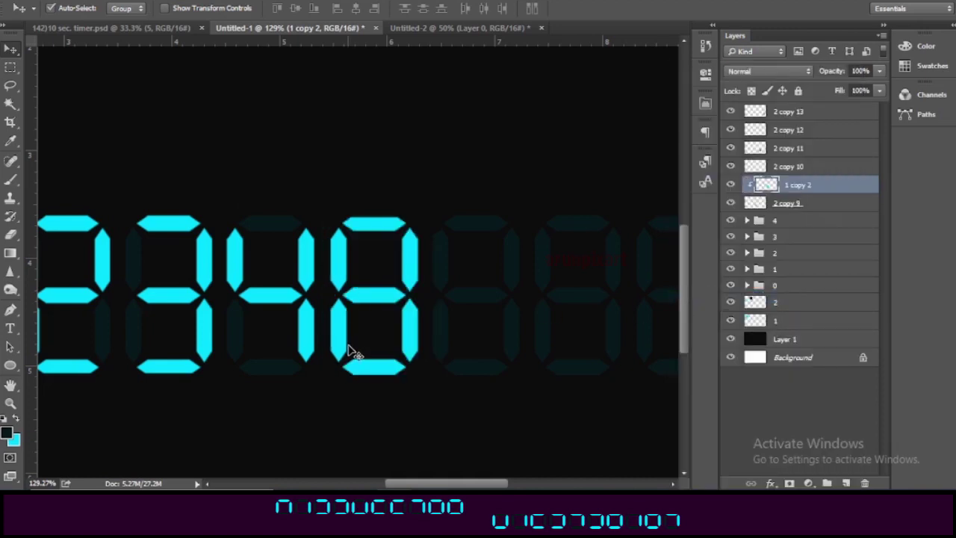
scroll(351, 351, "up", 1)
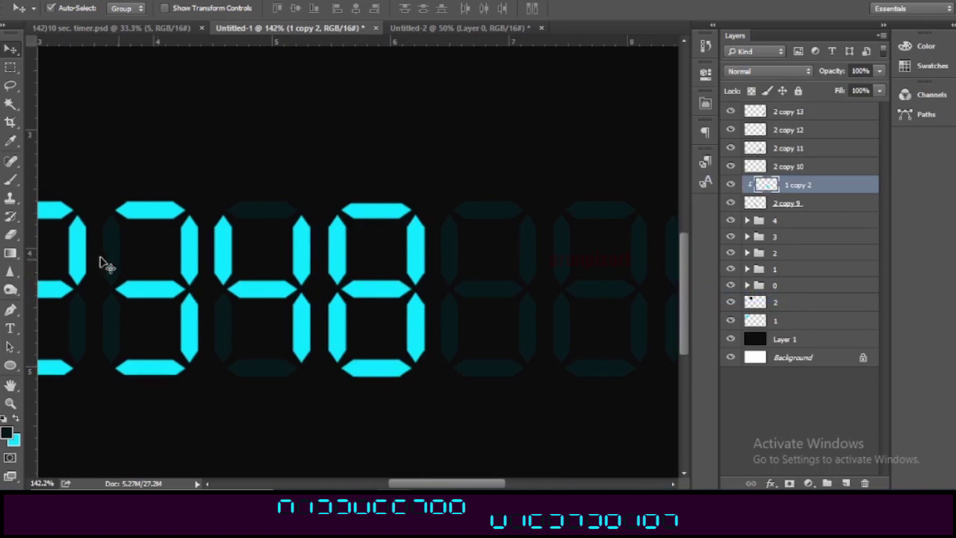
left_click(10, 234)
mouse_move(416, 240)
left_mouse_down()
mouse_move(418, 218)
mouse_move(399, 254)
mouse_move(416, 276)
mouse_move(412, 237)
mouse_move(422, 245)
left_mouse_up()
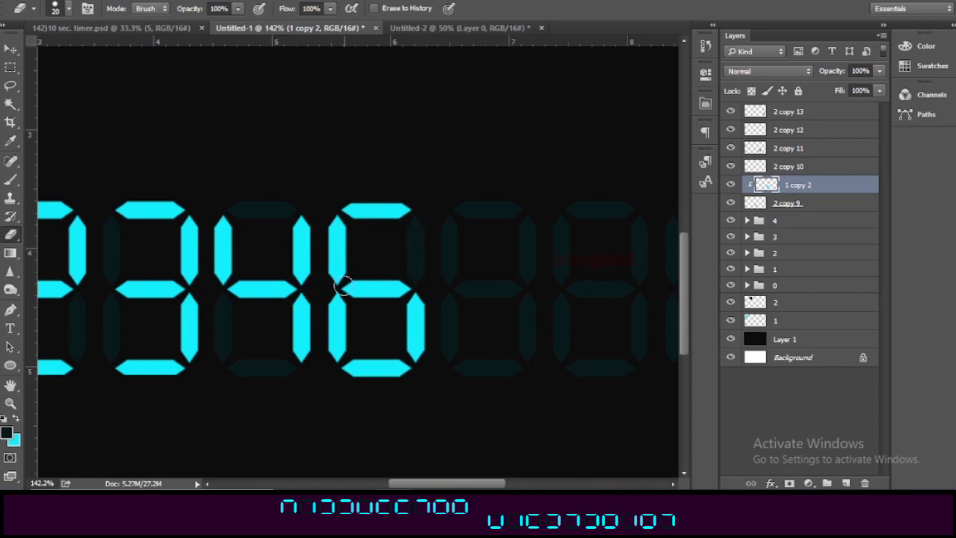
mouse_move(339, 308)
left_mouse_down()
mouse_move(333, 301)
mouse_move(341, 320)
mouse_move(330, 348)
mouse_move(346, 342)
mouse_move(328, 315)
left_mouse_up()
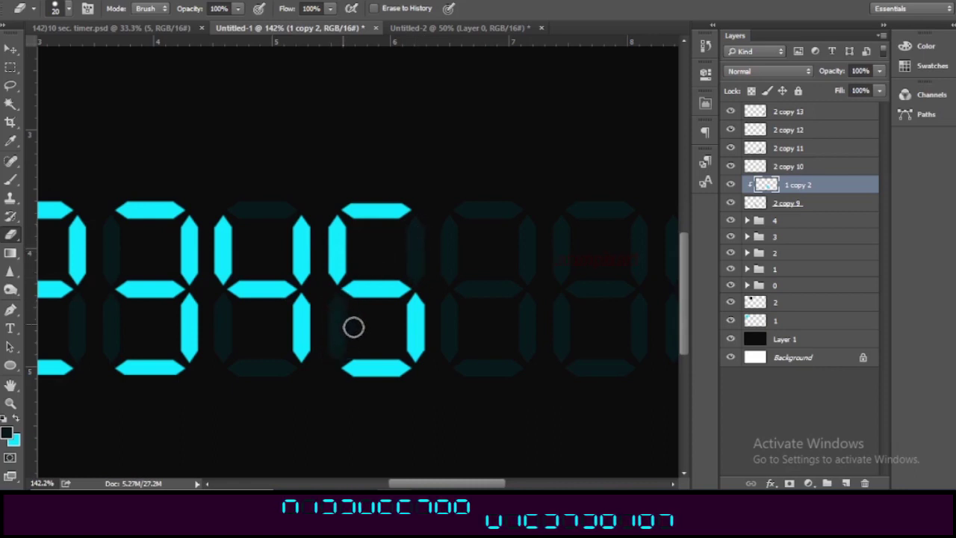
left_click(11, 48)
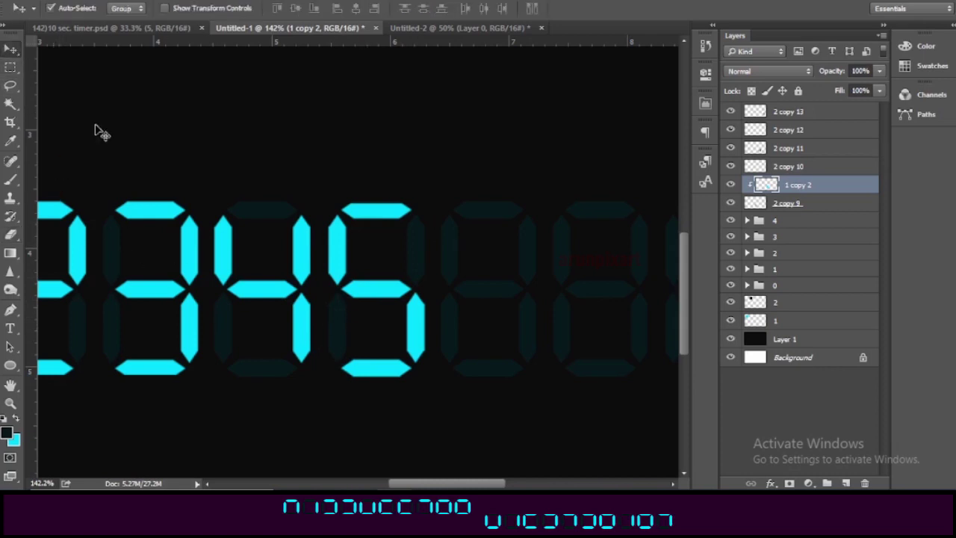
scroll(291, 355, "down", 5)
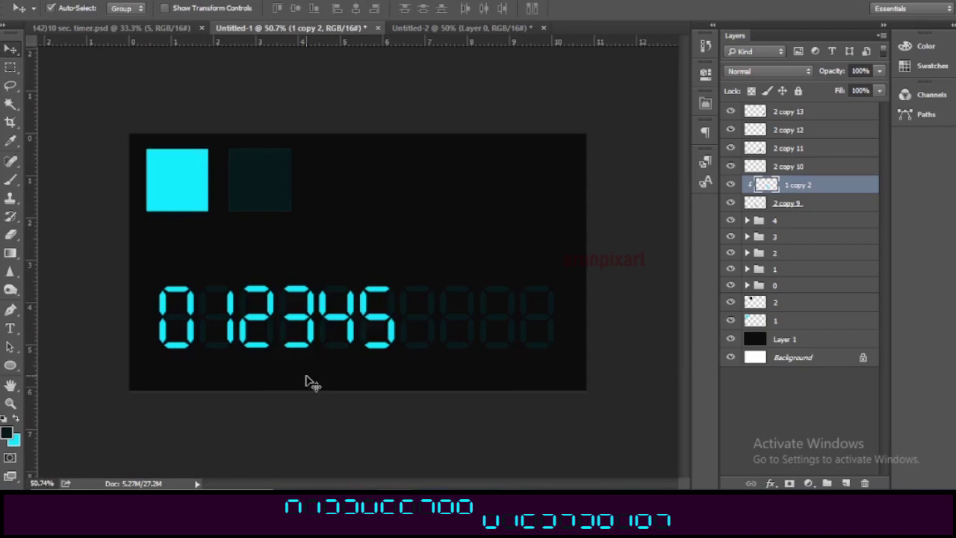
left_click(10, 51)
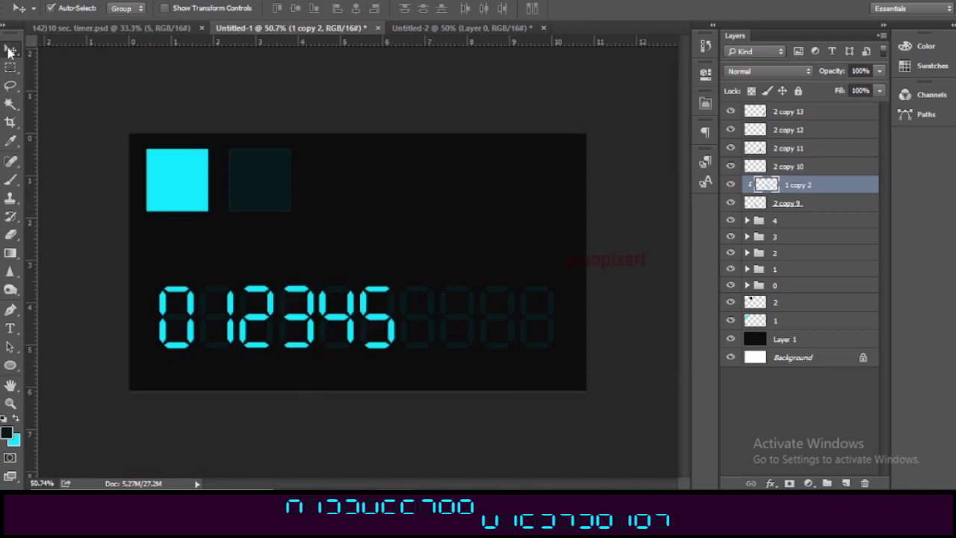
Duplicate layer 1 as 1 copy 3, narrow it over the sixth digit slot, and stack it above 2 copy 10
left_click(193, 194)
right_click(776, 323)
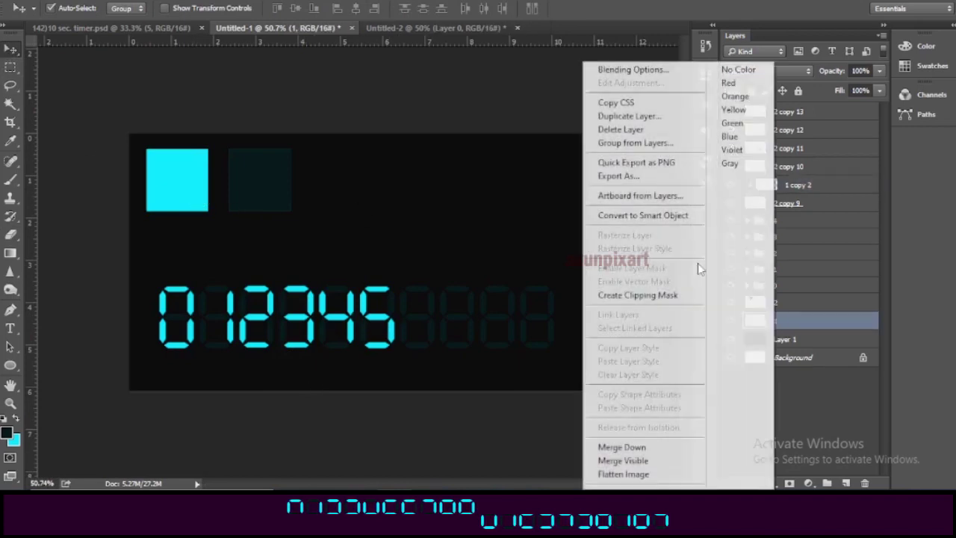
left_click(614, 118)
left_click(589, 135)
mouse_move(174, 174)
left_mouse_down()
mouse_move(430, 257)
mouse_move(427, 316)
left_mouse_up()
scroll(500, 385, "up", 5)
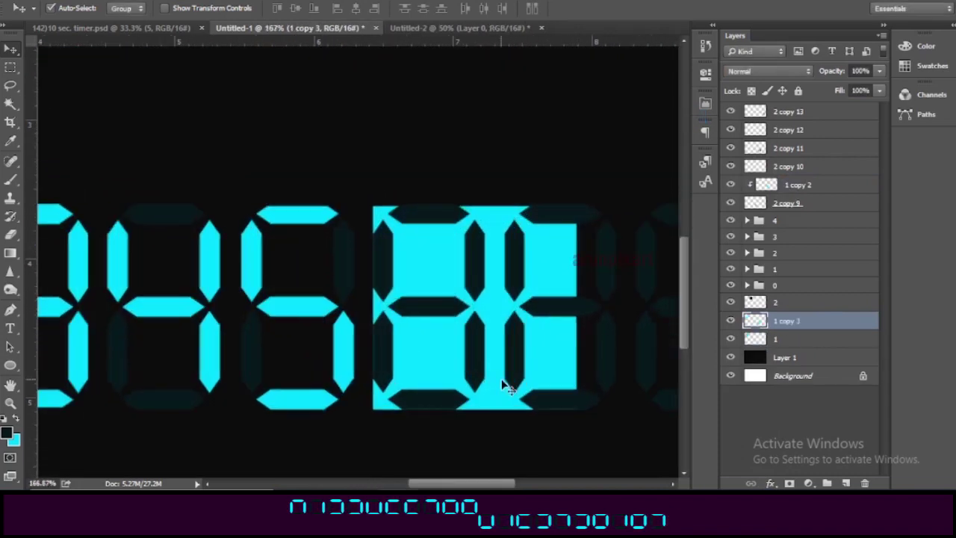
left_click_drag(508, 403, 497, 395)
key("ctrl+t")
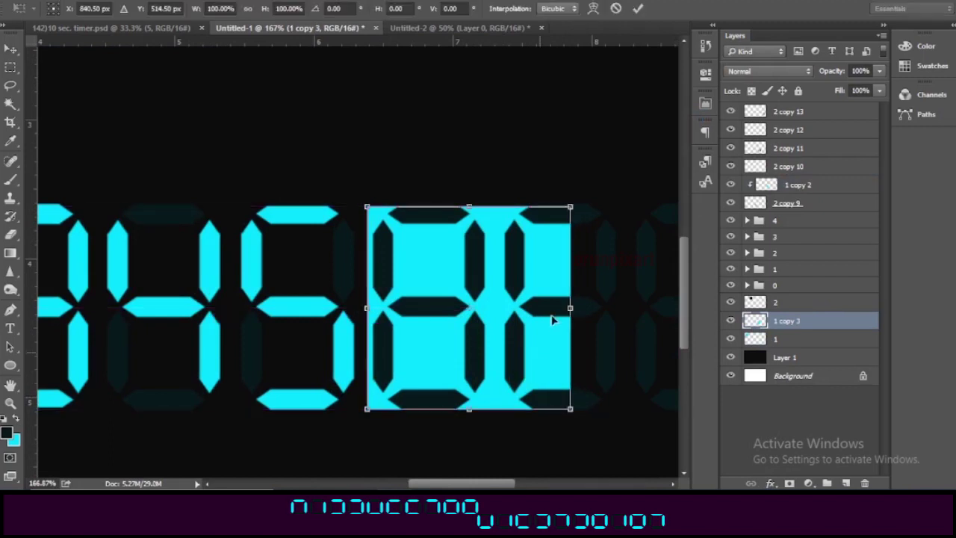
mouse_move(571, 310)
left_mouse_down()
mouse_move(486, 308)
mouse_move(495, 307)
left_mouse_up()
left_click(637, 10)
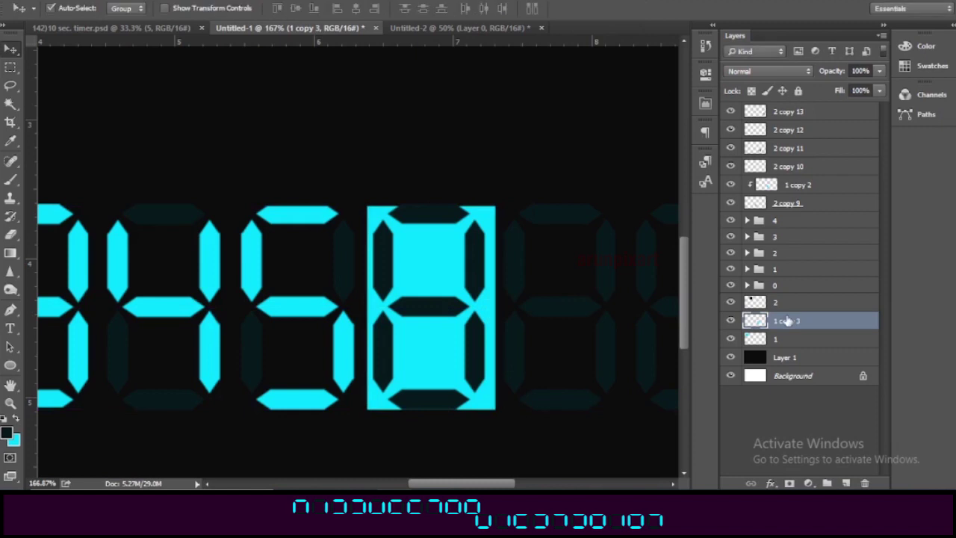
left_click_drag(788, 327, 806, 160)
Group layers 1 copy 2 and 2 copy 9 into a group named 5
double_click(811, 204)
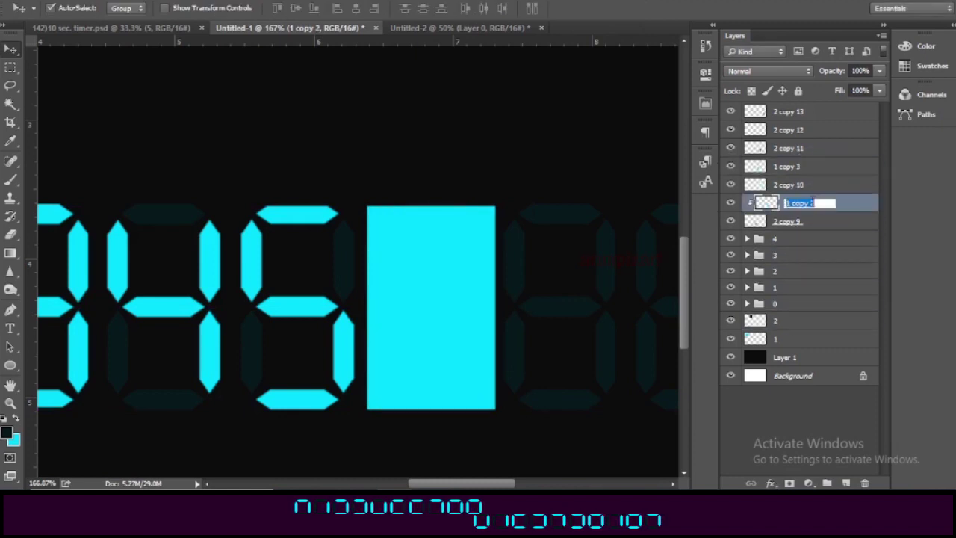
left_click(813, 225, "shift")
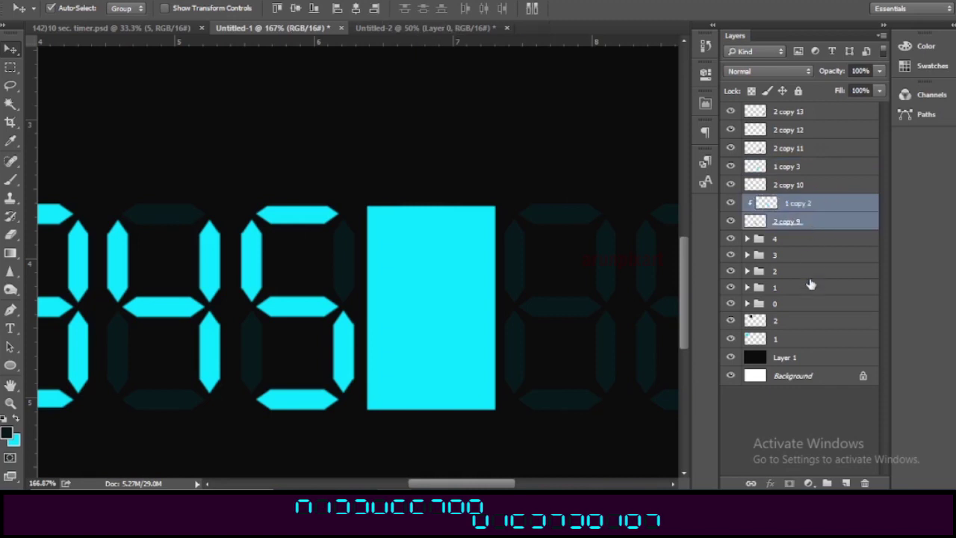
left_click_drag(791, 217, 827, 484)
double_click(785, 203)
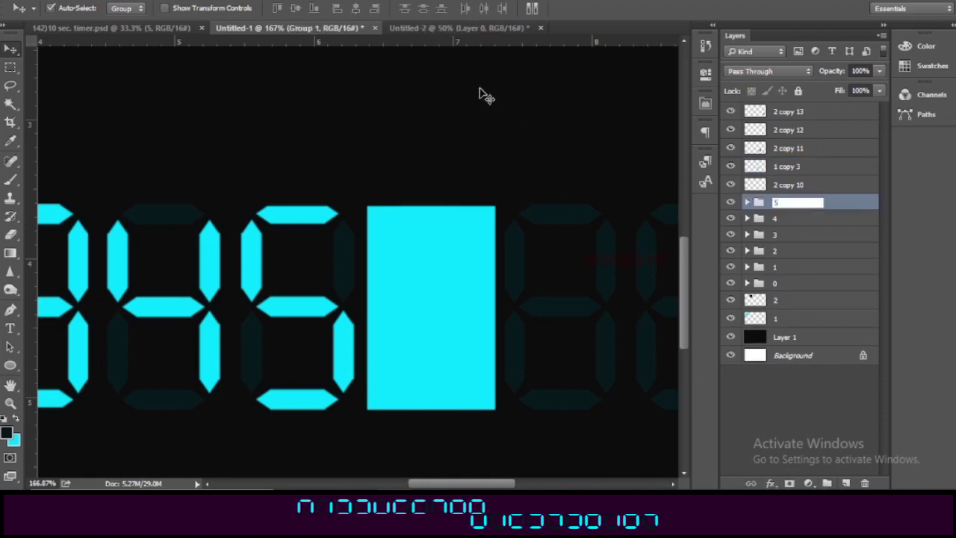
key("Return")
left_click(813, 188)
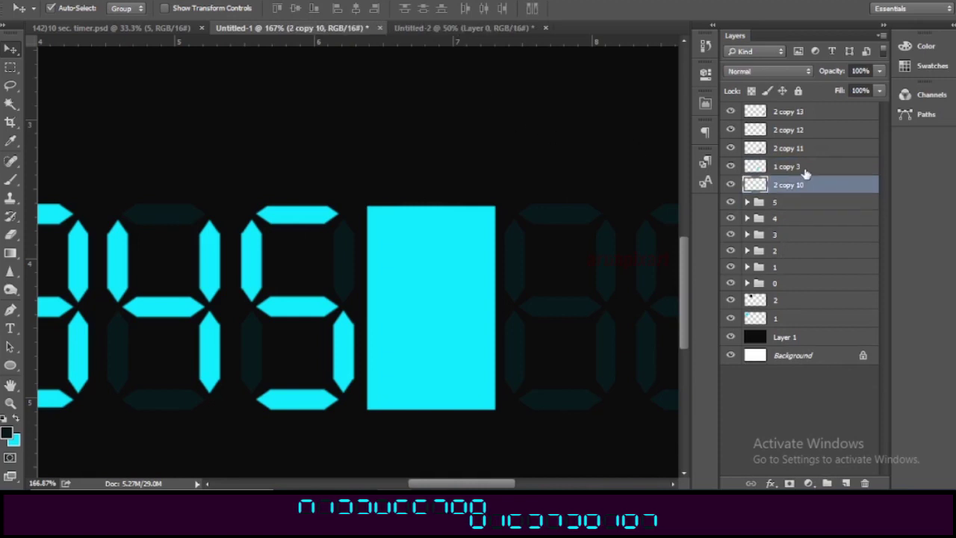
Clip 1 copy 3 to the seventh digit's segments and rename its layers 6
left_click(806, 169)
right_click(866, 173)
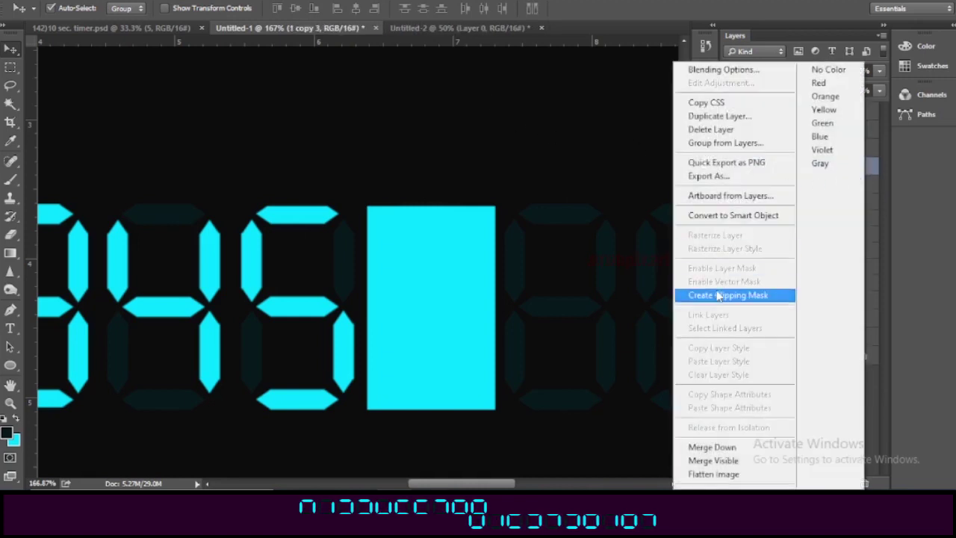
left_click(724, 293)
double_click(796, 168)
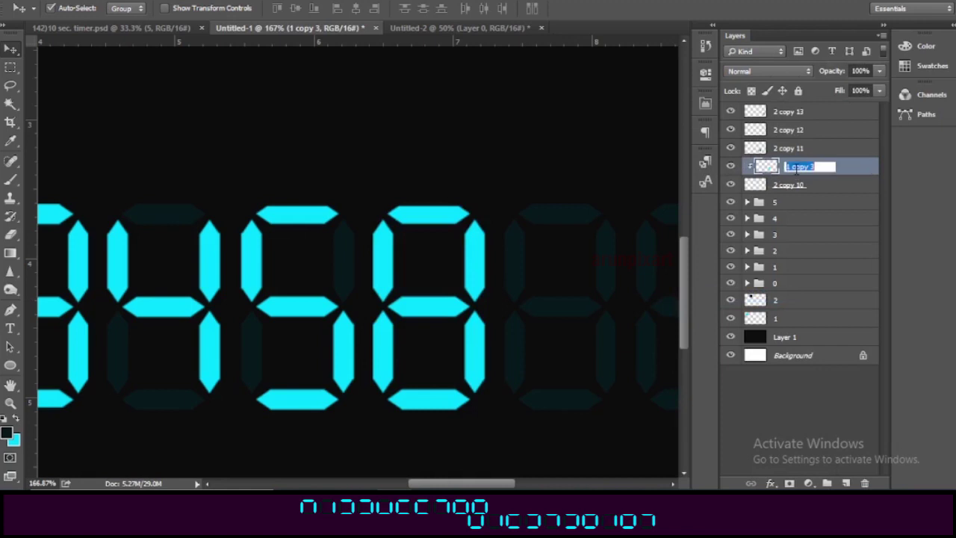
type("6")
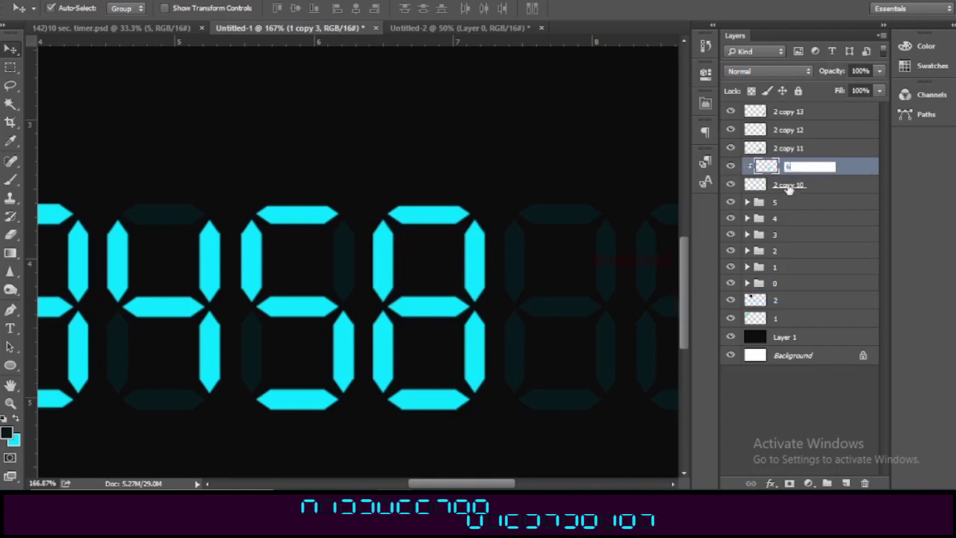
key("Tab")
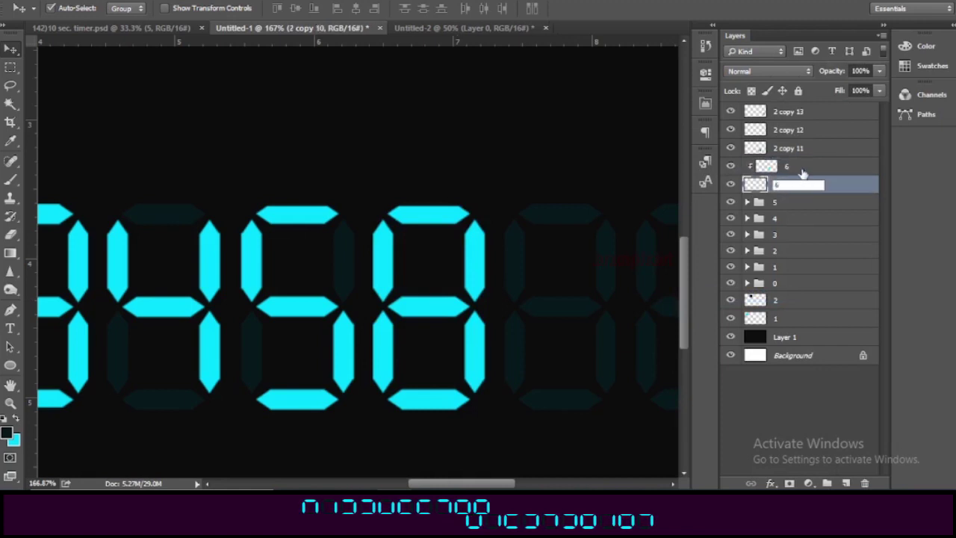
left_click(834, 172)
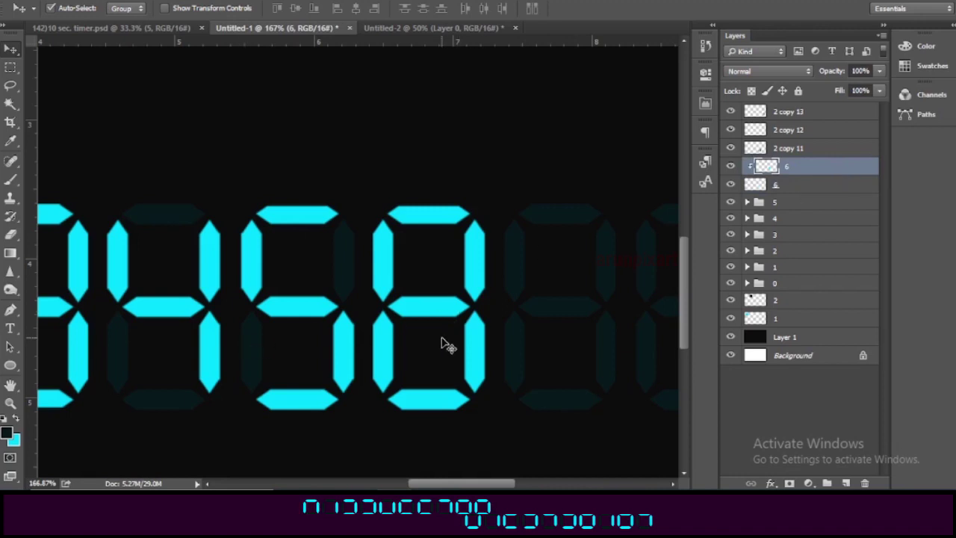
Erase the upper-right segment of the 8 so it becomes a 6
scroll(440, 343, "down", 1)
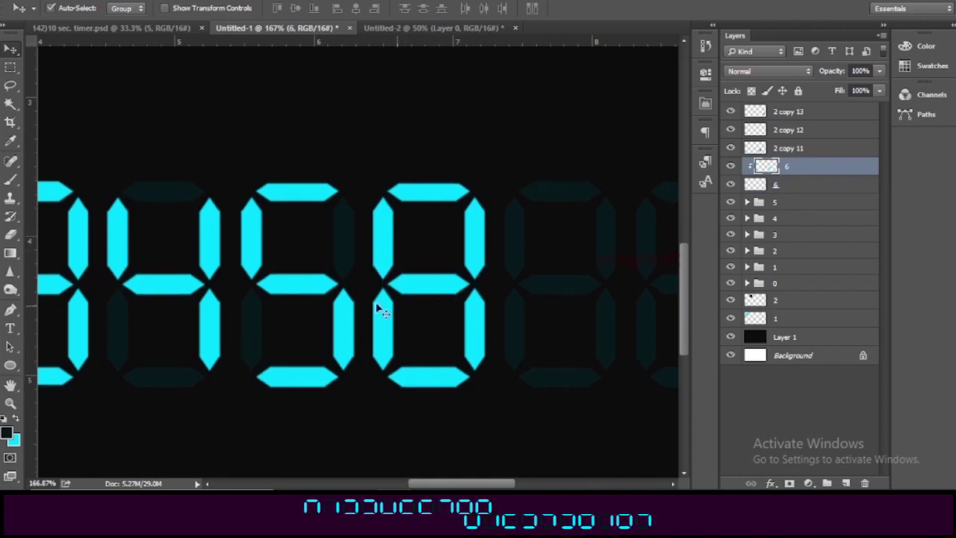
left_click(10, 234)
left_click_drag(474, 207, 476, 254)
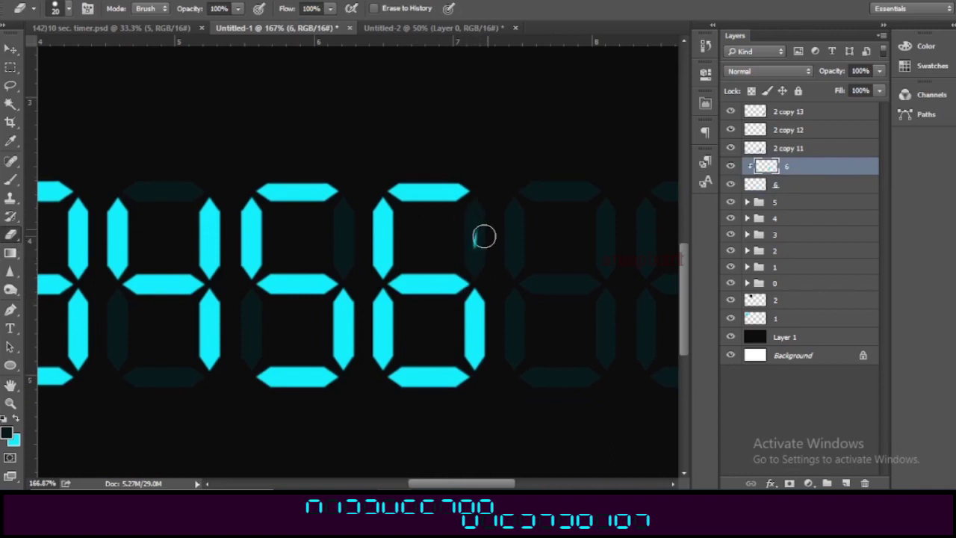
scroll(478, 283, "down", 2)
scroll(478, 298, "down", 3)
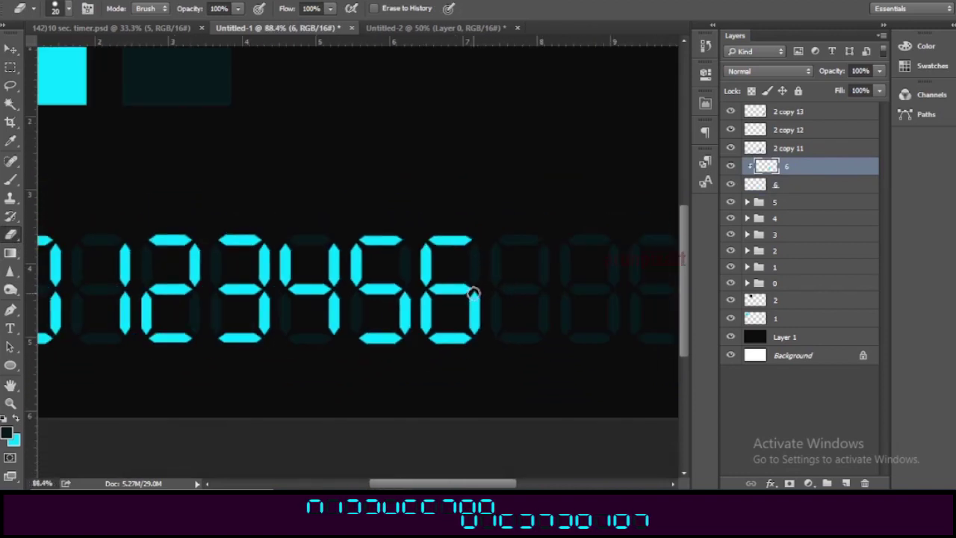
scroll(484, 324, "down", 2)
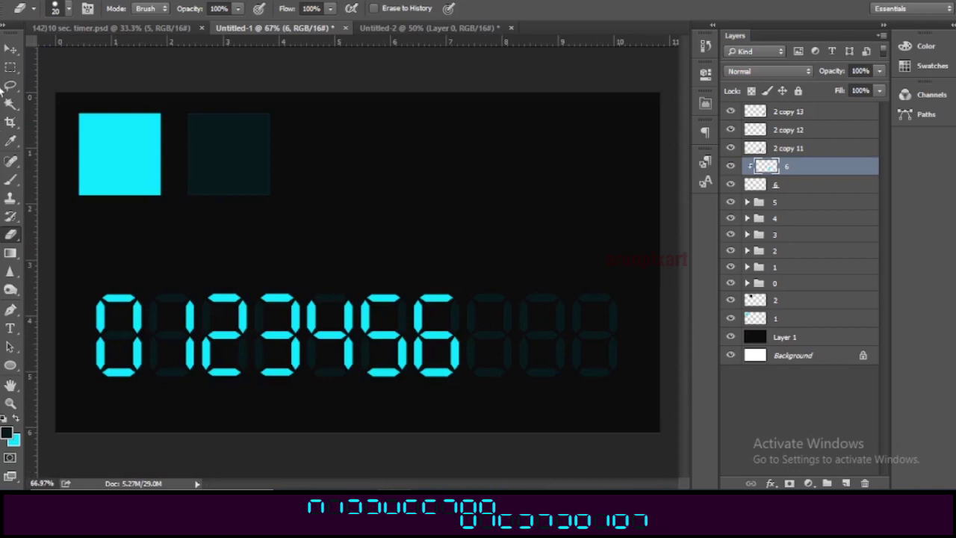
Group the two 6 layers into a group named 6
left_click(9, 50)
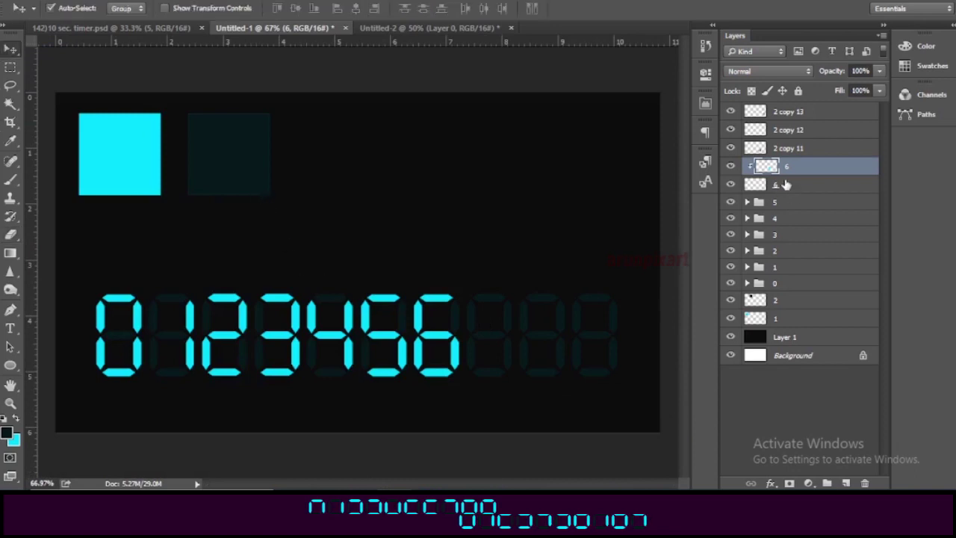
left_click(791, 191, "shift")
left_click(827, 482)
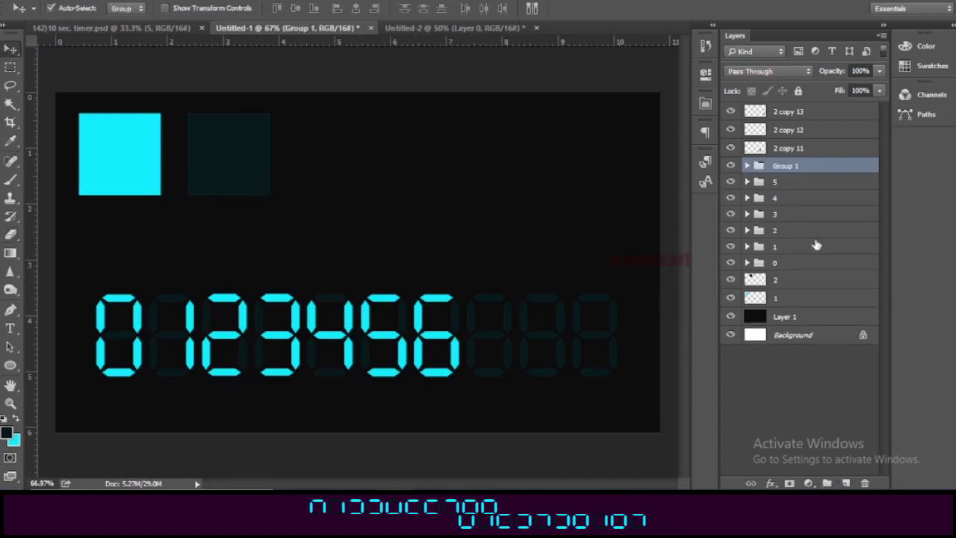
double_click(791, 166)
type("6")
key("Return")
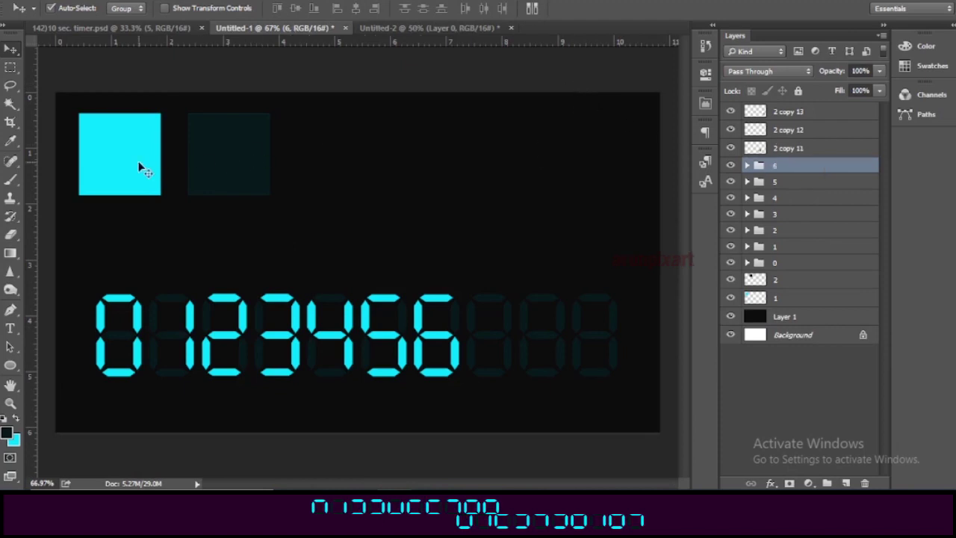
Drag the original cyan square onto the next digit, then undo the move
left_click_drag(142, 170, 526, 348)
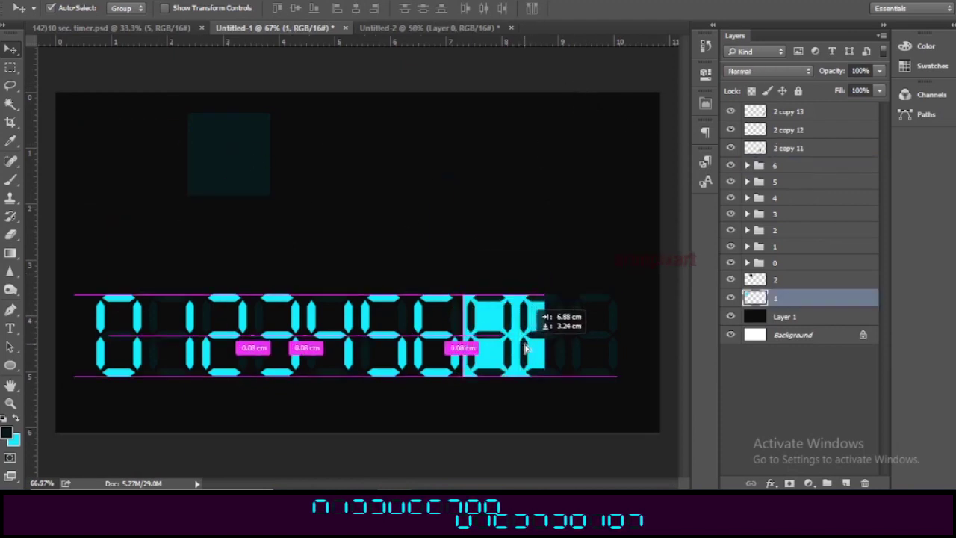
left_click_drag(526, 348, 525, 365)
scroll(554, 369, "up", 1)
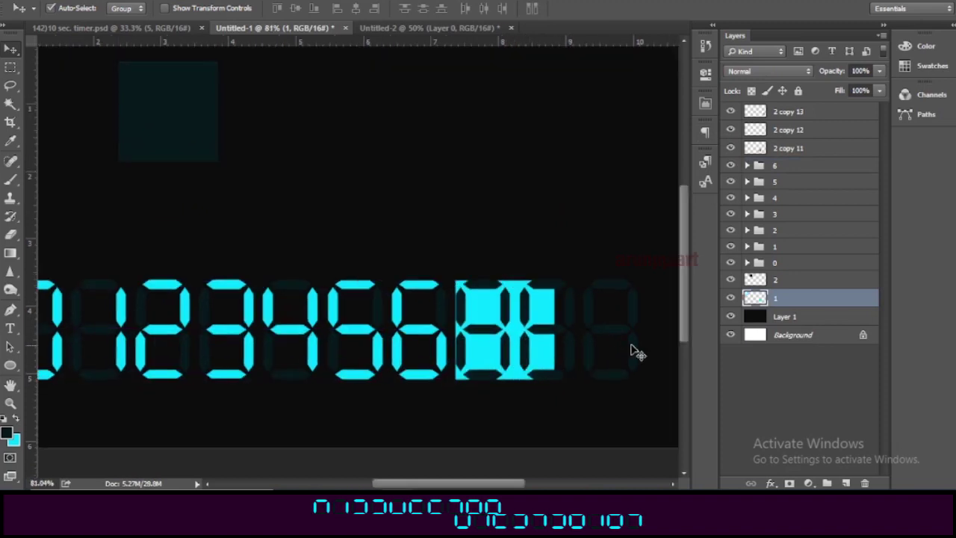
key("ctrl+z")
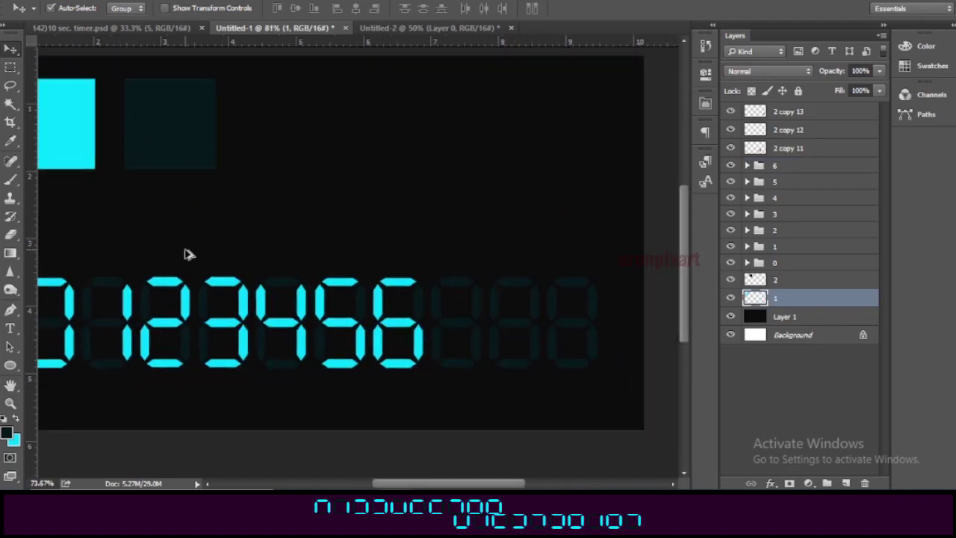
scroll(187, 252, "down", 2)
Duplicate layer 1, place the copy over the digit after 6, and raise it above 2 copy 11
right_click(784, 301)
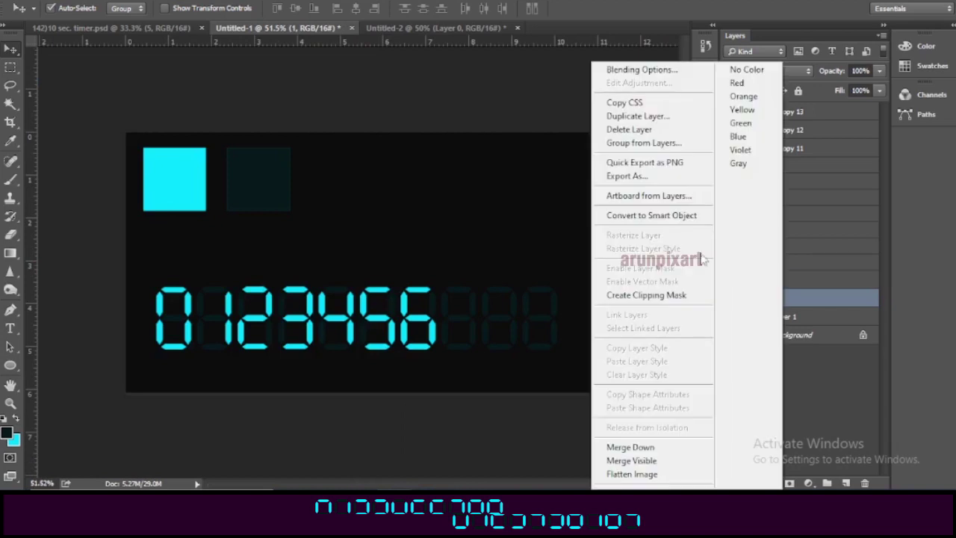
left_click(632, 119)
left_click(599, 133)
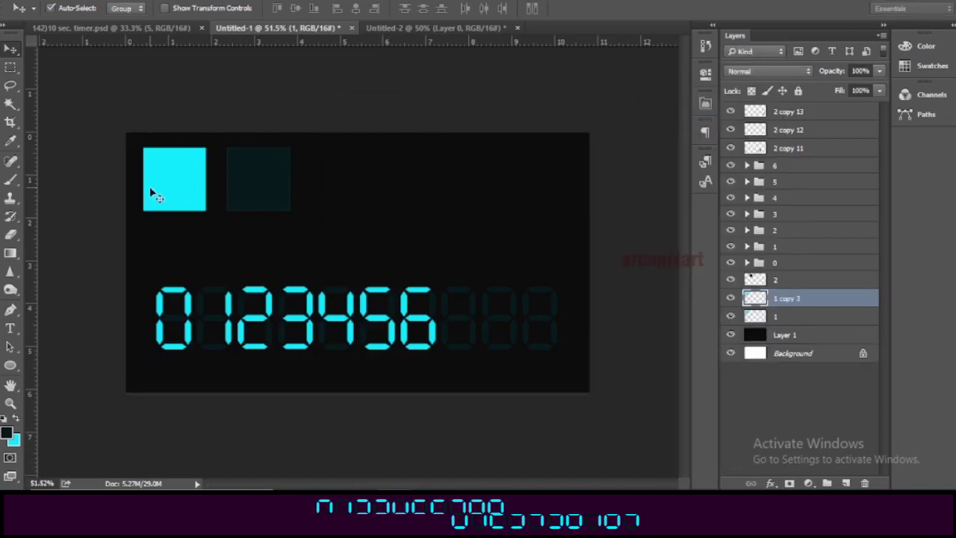
left_click_drag(156, 182, 450, 321)
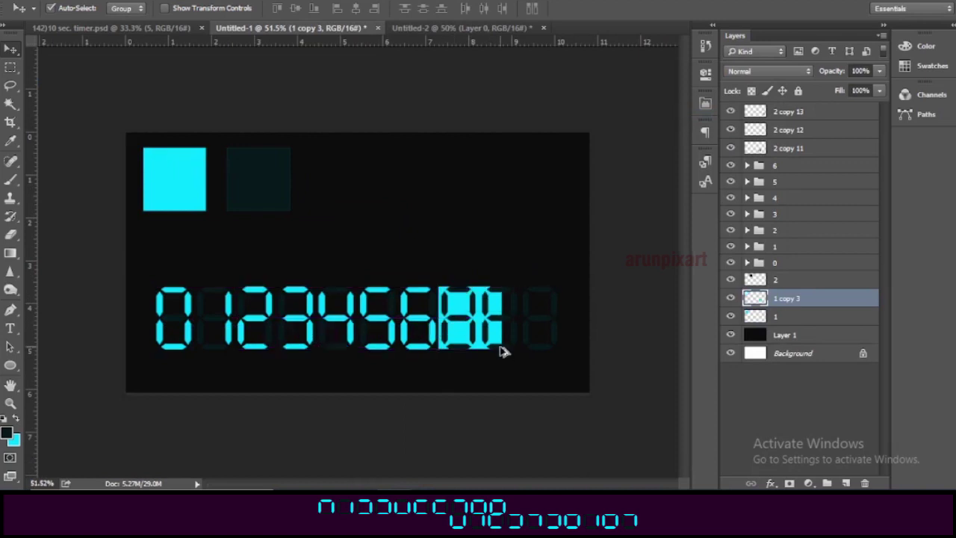
scroll(503, 352, "up", 5)
mouse_move(774, 310)
left_mouse_down()
mouse_move(794, 133)
mouse_move(799, 150)
left_mouse_up()
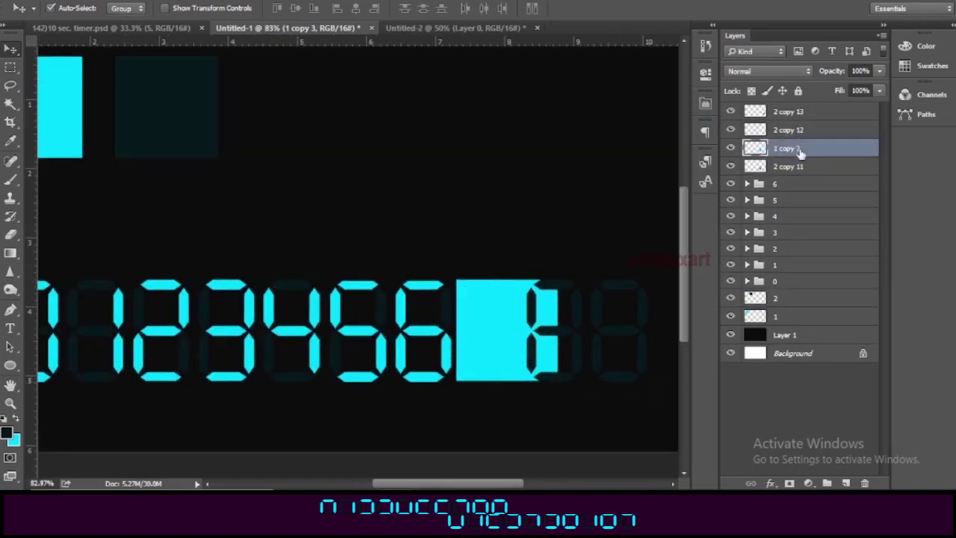
double_click(789, 166)
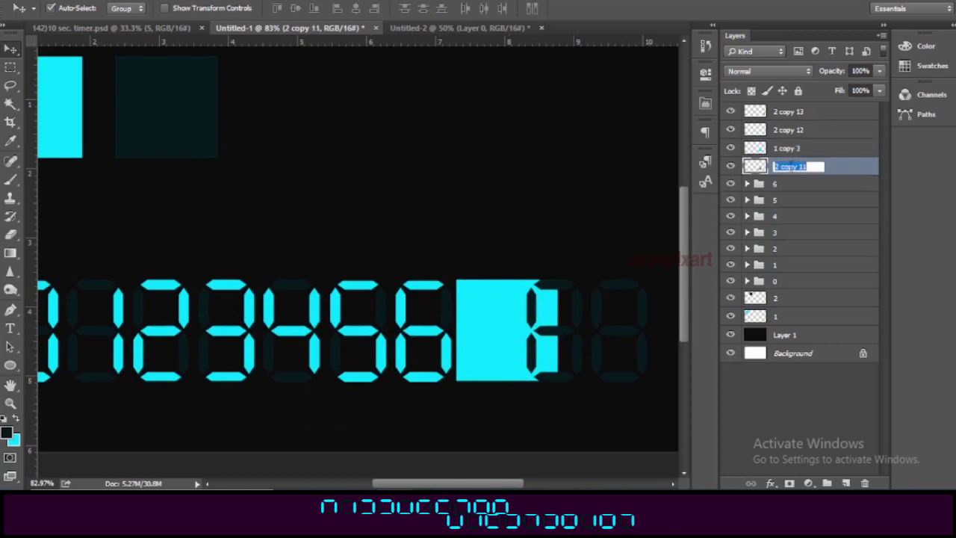
key("Return")
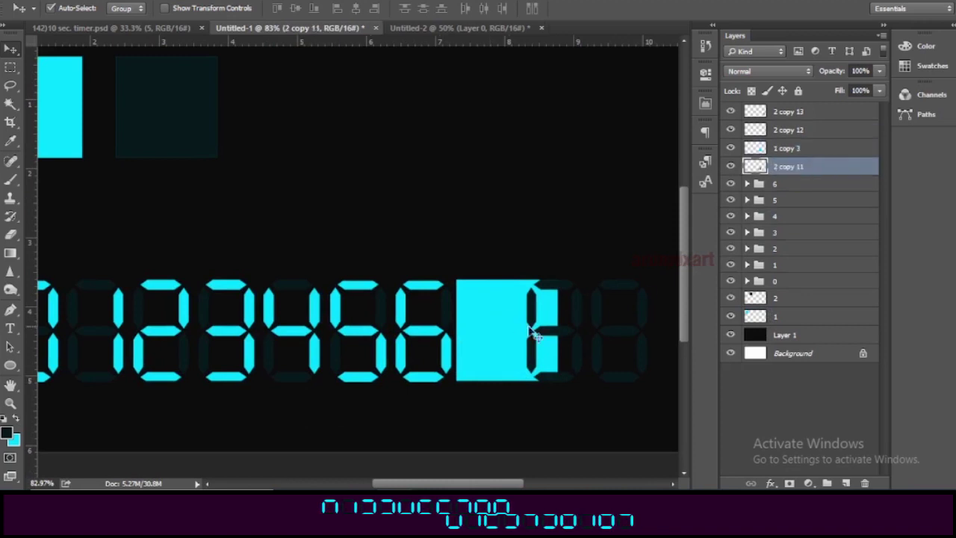
left_click(795, 152)
Narrow the cyan copy to the digit's width with Free Transform
scroll(513, 387, "up", 1)
scroll(512, 387, "up", 1)
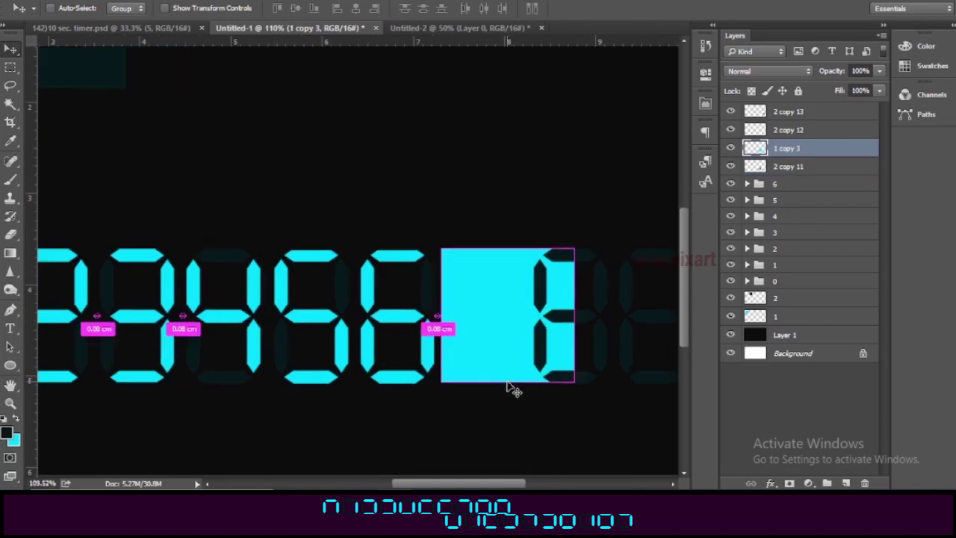
key("ctrl+t")
mouse_move(577, 314)
left_mouse_down()
mouse_move(505, 315)
mouse_move(529, 316)
left_mouse_up()
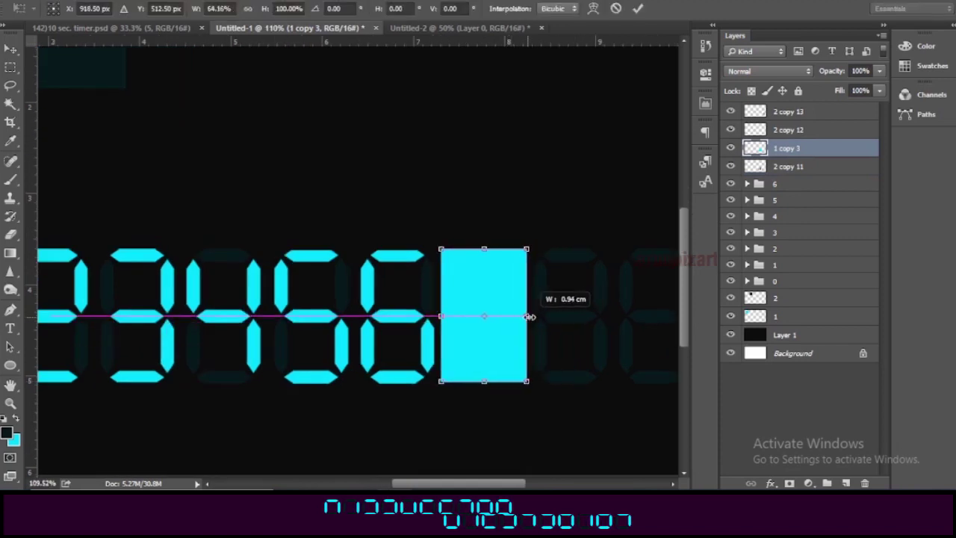
left_click(637, 8)
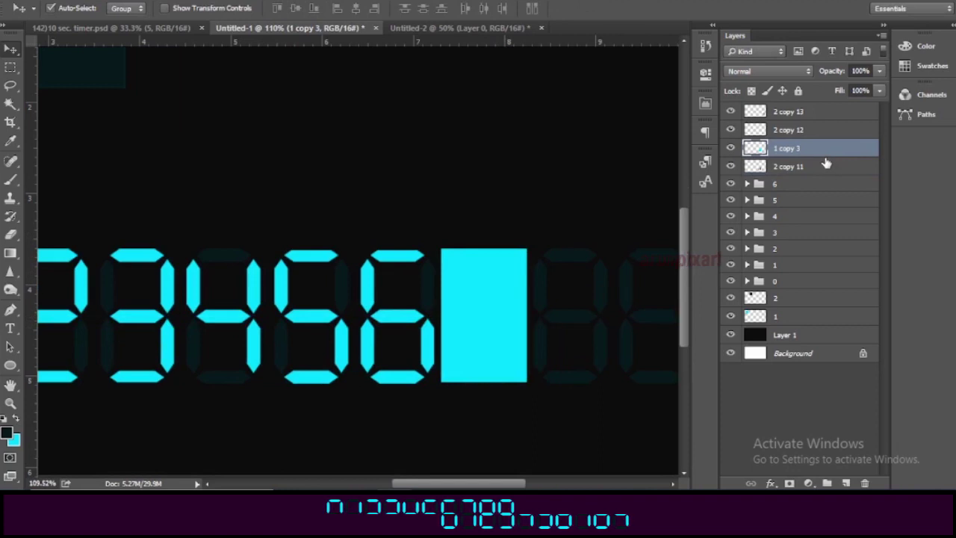
Clip the cyan copy to the digit segments and name the layers 7
right_click(799, 162)
left_click(715, 296)
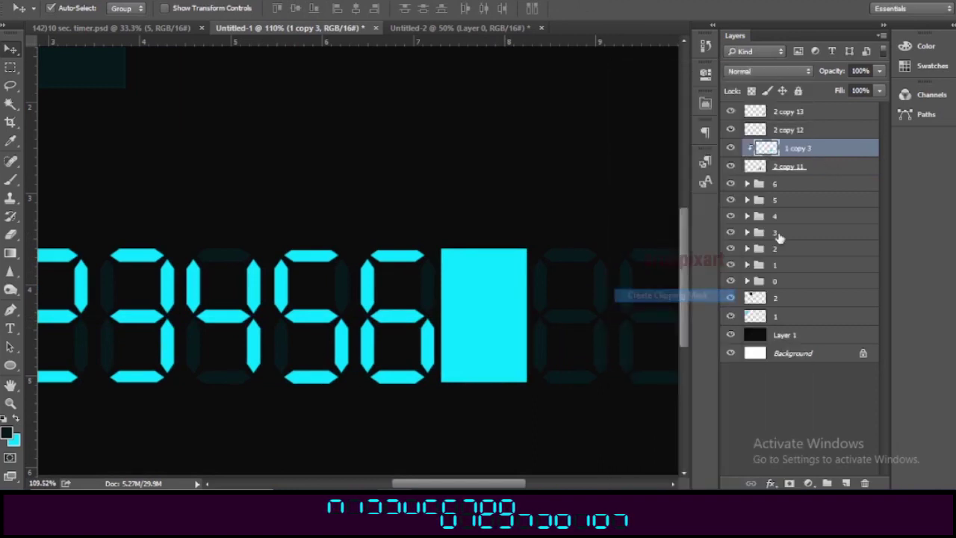
double_click(798, 150)
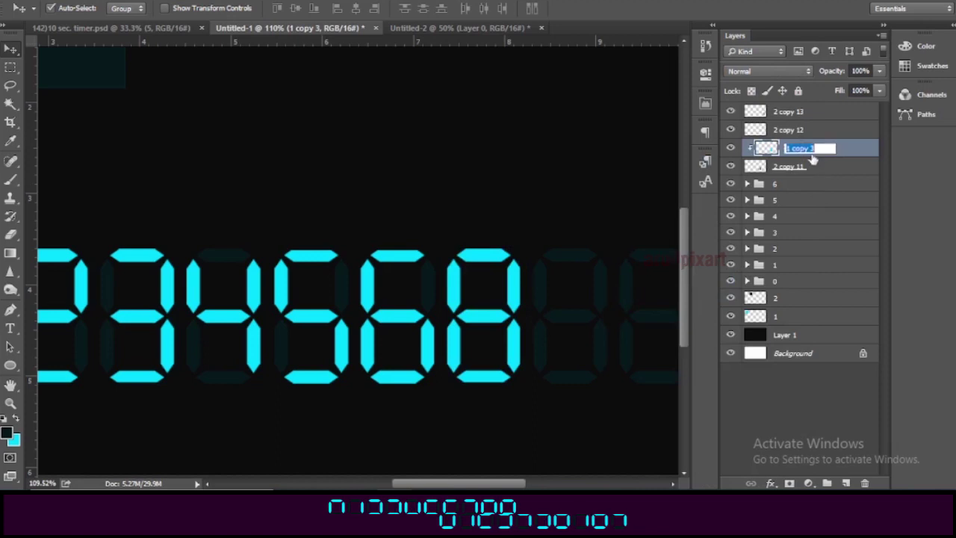
type("7")
double_click(797, 166)
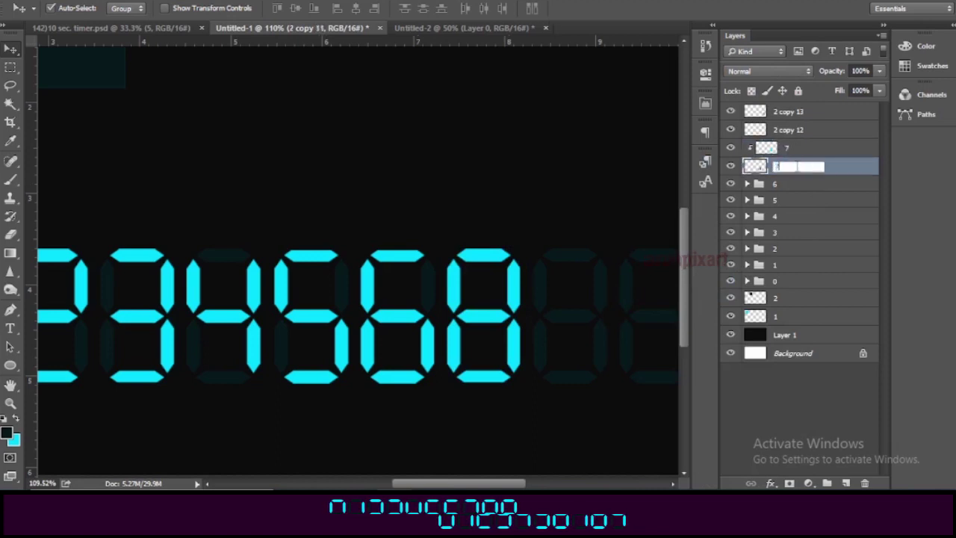
key("Return")
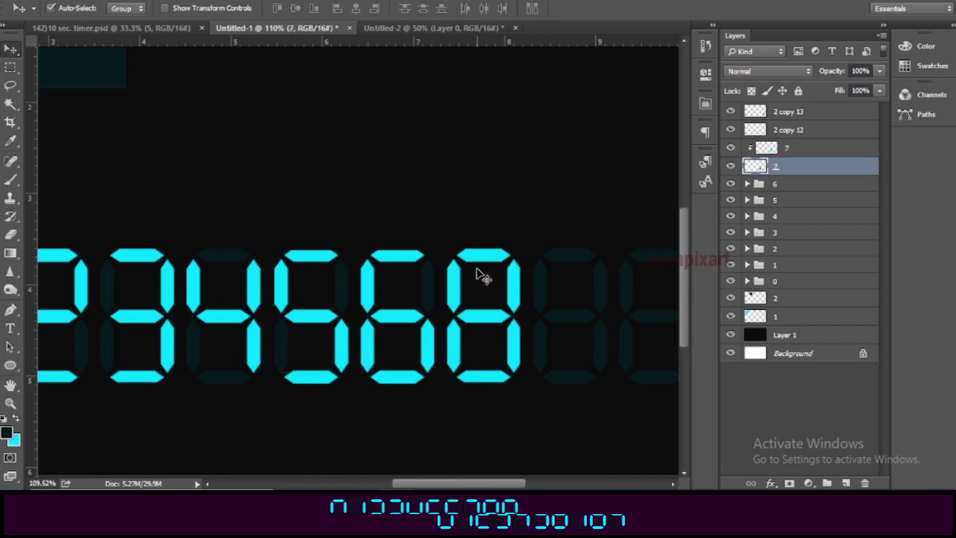
Erase the 8's left segments, then undo the erase to restore the 8
left_click(11, 234)
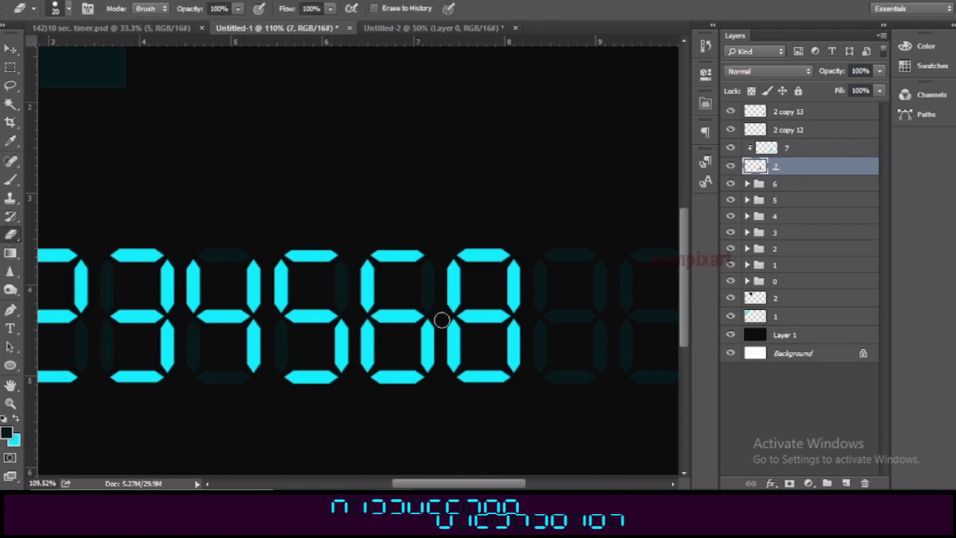
scroll(482, 382, "up", 3)
scroll(482, 380, "up", 3)
mouse_move(416, 165)
left_mouse_down()
mouse_move(425, 145)
mouse_move(435, 156)
mouse_move(413, 165)
mouse_move(420, 140)
mouse_move(418, 326)
mouse_move(441, 369)
mouse_move(506, 397)
mouse_move(533, 379)
mouse_move(450, 348)
mouse_move(437, 327)
mouse_move(446, 234)
mouse_move(493, 259)
mouse_move(465, 252)
mouse_move(527, 251)
left_mouse_up()
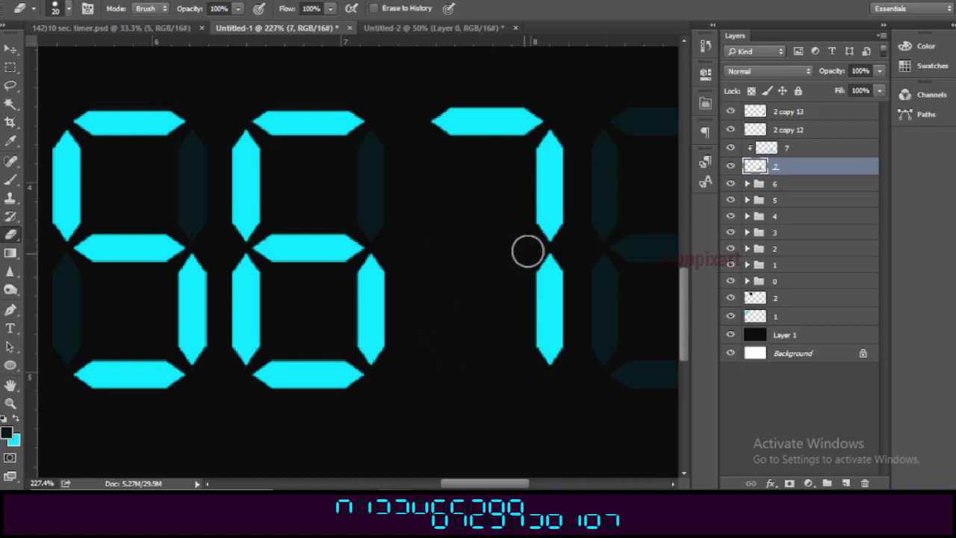
scroll(493, 272, "down", 4)
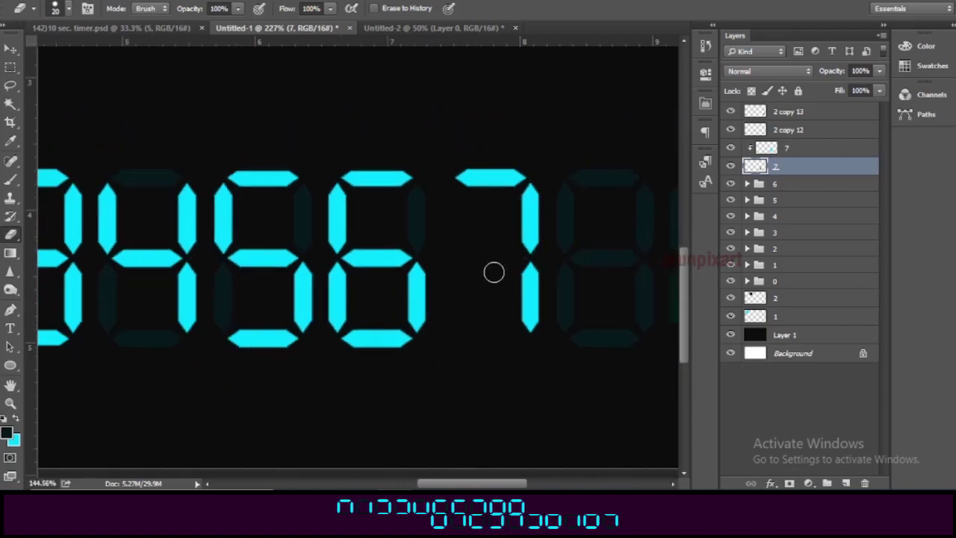
scroll(494, 272, "up", 2)
scroll(503, 266, "up", 3)
scroll(527, 261, "up", 6)
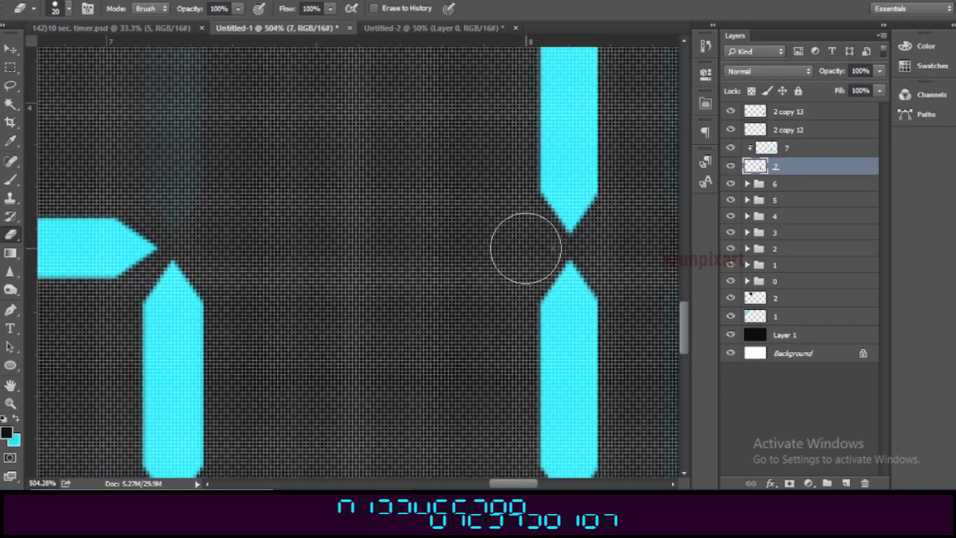
scroll(449, 306, "down", 2)
scroll(454, 309, "down", 7)
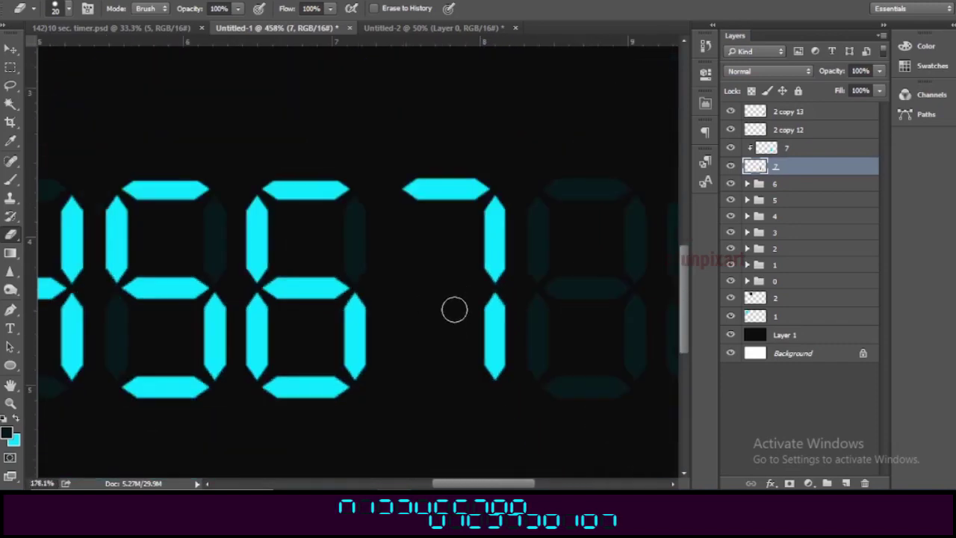
scroll(497, 392, "down", 5)
scroll(497, 393, "down", 3)
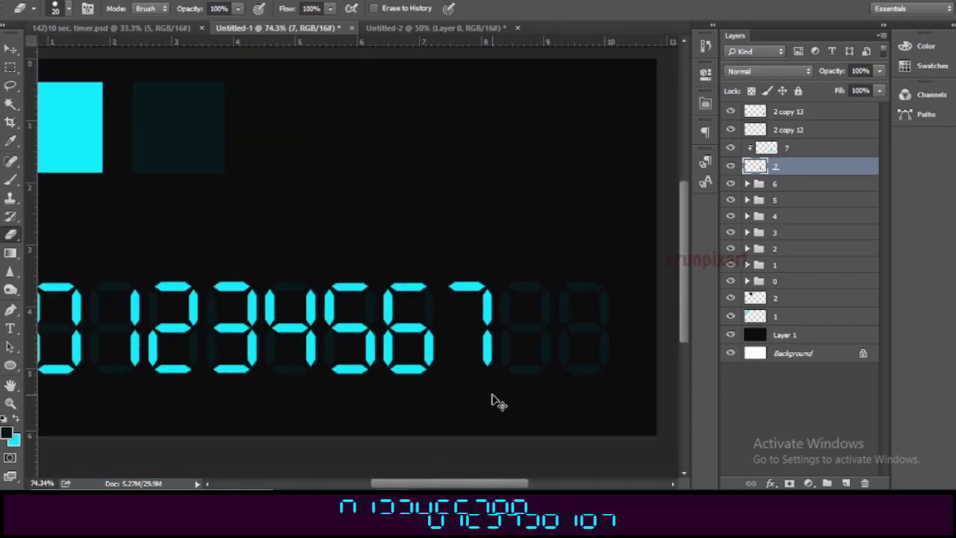
key("ctrl+z")
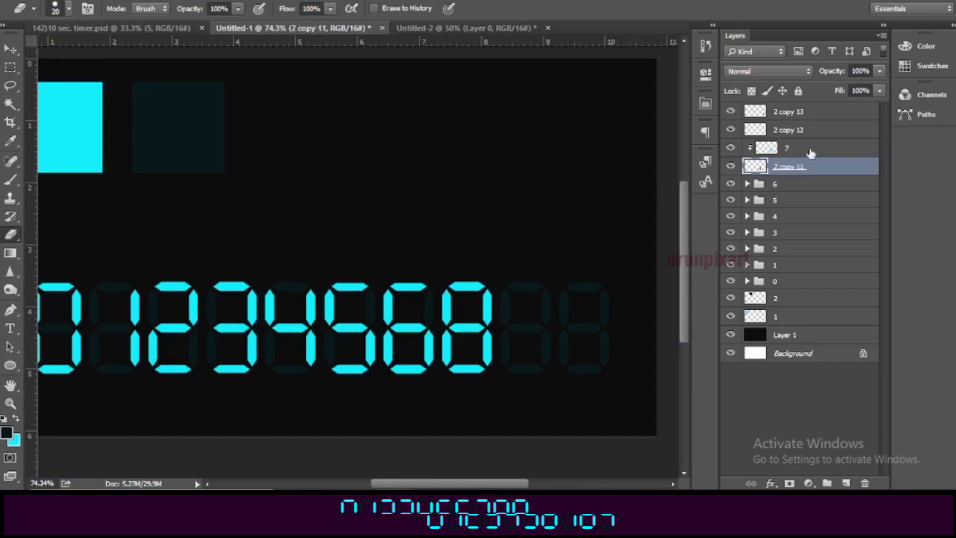
On layer 7, erase the left and bottom segments so the digit reads 7
left_click(805, 152)
scroll(672, 299, "up", 1)
scroll(575, 384, "up", 2)
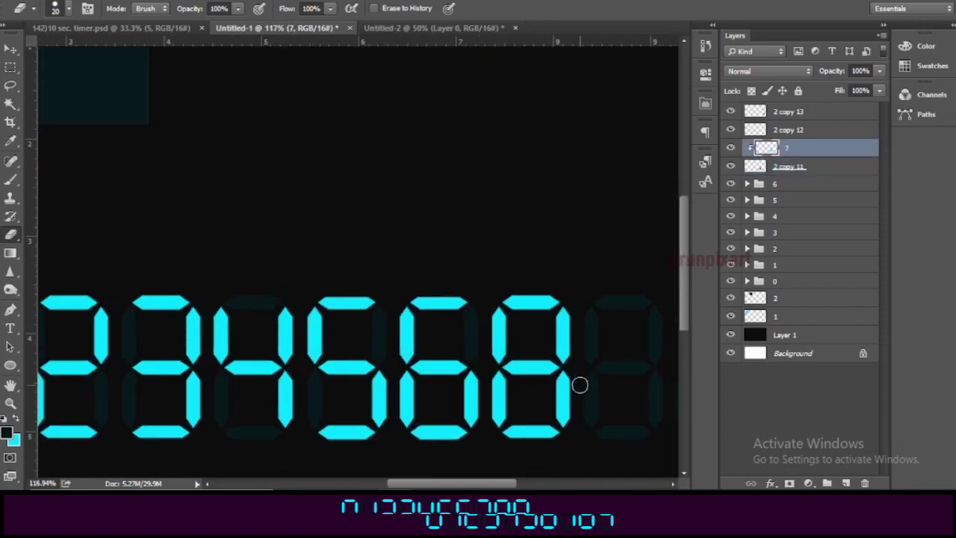
scroll(571, 389, "up", 2)
scroll(571, 390, "down", 1)
scroll(533, 416, "up", 2)
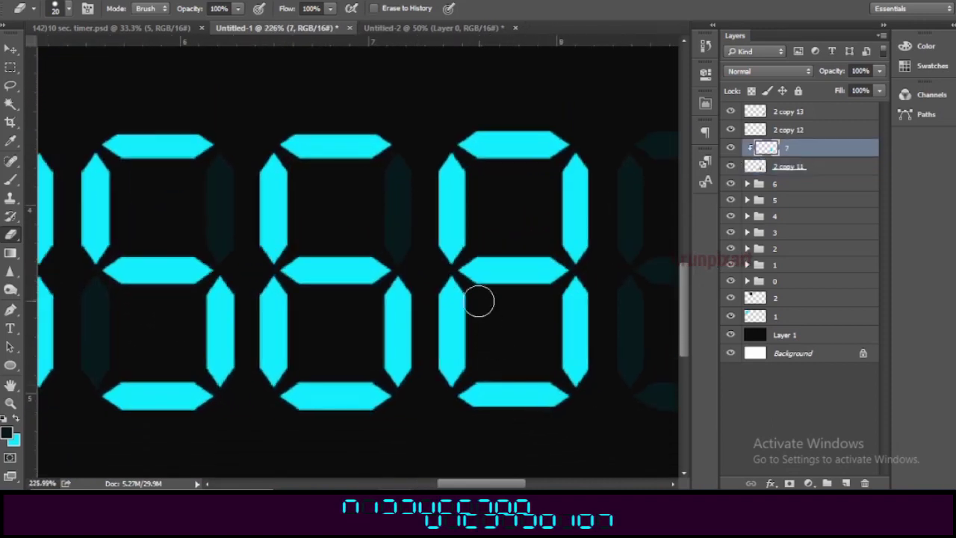
mouse_move(446, 173)
left_mouse_down()
mouse_move(444, 277)
mouse_move(478, 330)
mouse_move(447, 337)
mouse_move(465, 358)
mouse_move(493, 356)
mouse_move(500, 305)
mouse_move(489, 269)
mouse_move(555, 266)
mouse_move(550, 273)
left_mouse_up()
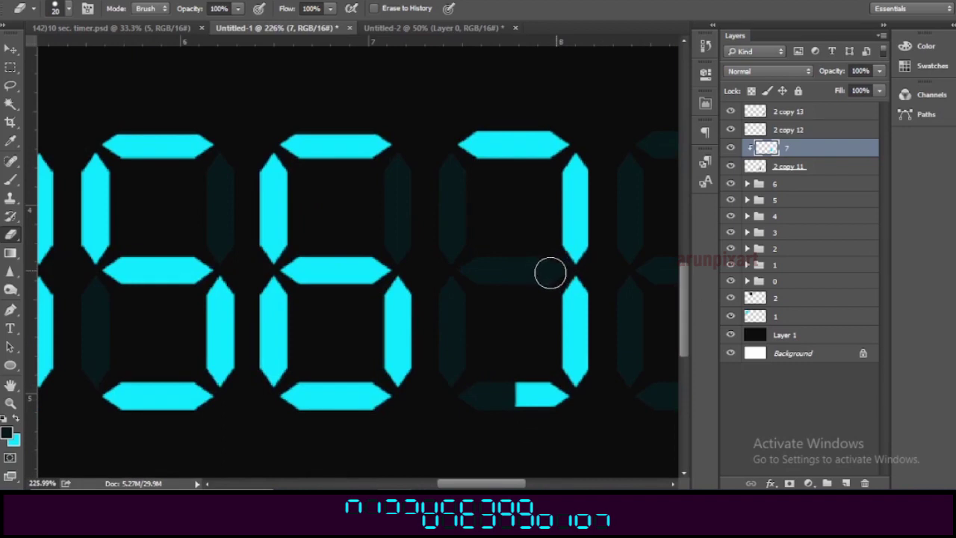
left_click_drag(523, 390, 551, 398)
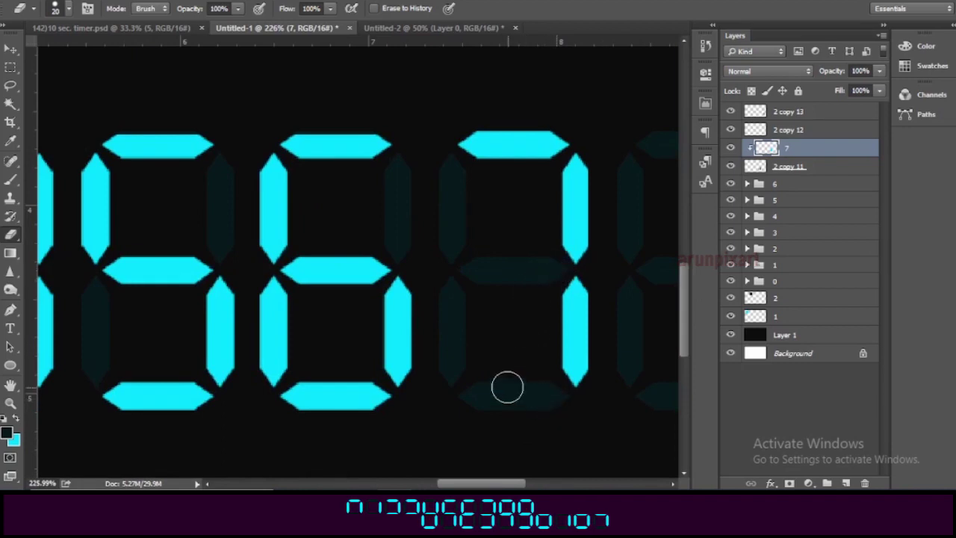
scroll(520, 384, "down", 2)
scroll(516, 380, "down", 2)
scroll(515, 381, "down", 2)
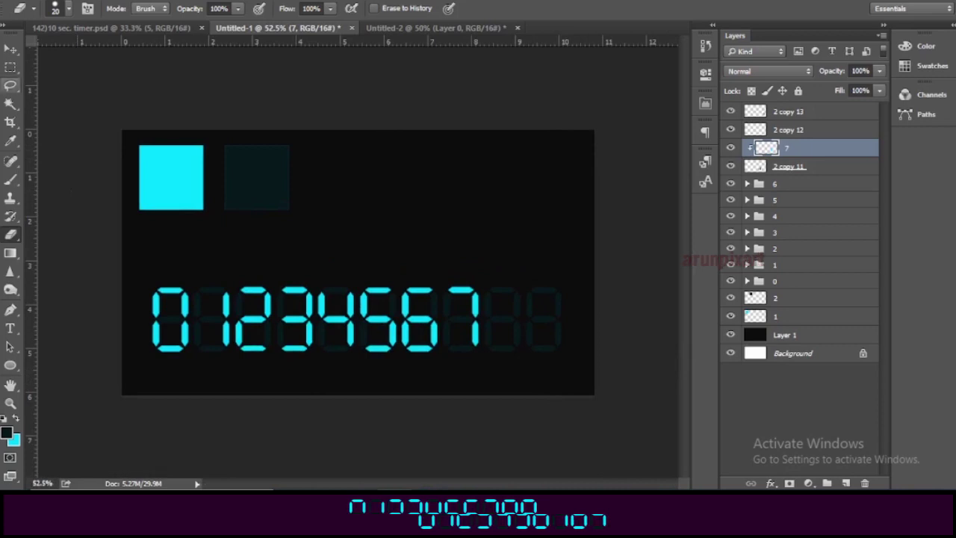
left_click(10, 49)
Duplicate cyan layer 1 and place the copy over the eighth digit
left_click(151, 192)
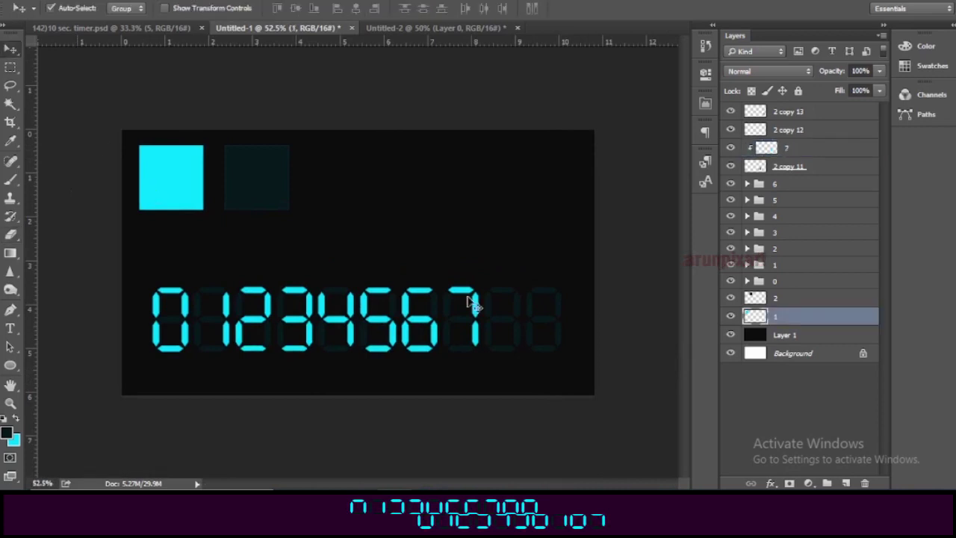
right_click(797, 317)
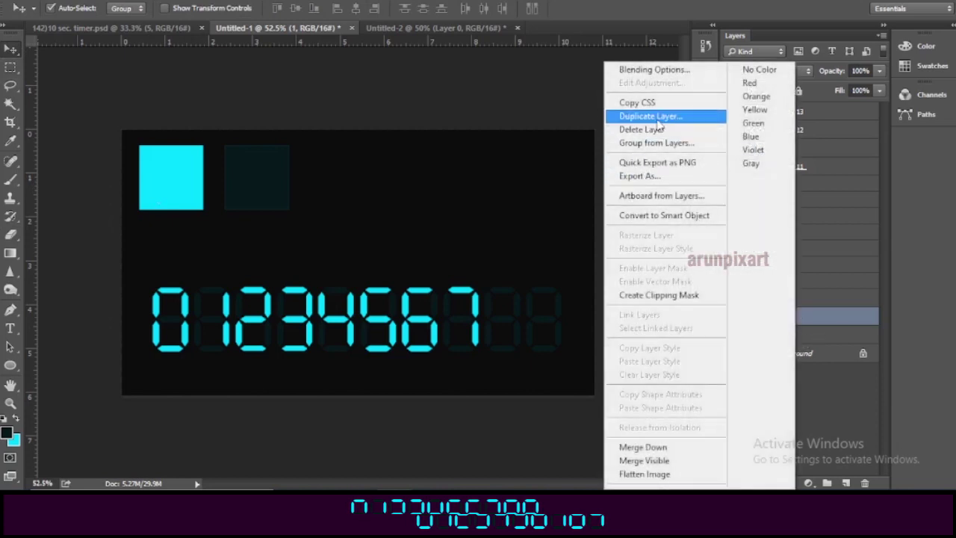
left_click(657, 115)
key("Return")
mouse_move(150, 196)
left_mouse_down()
mouse_move(448, 265)
mouse_move(516, 333)
mouse_move(504, 338)
left_mouse_up()
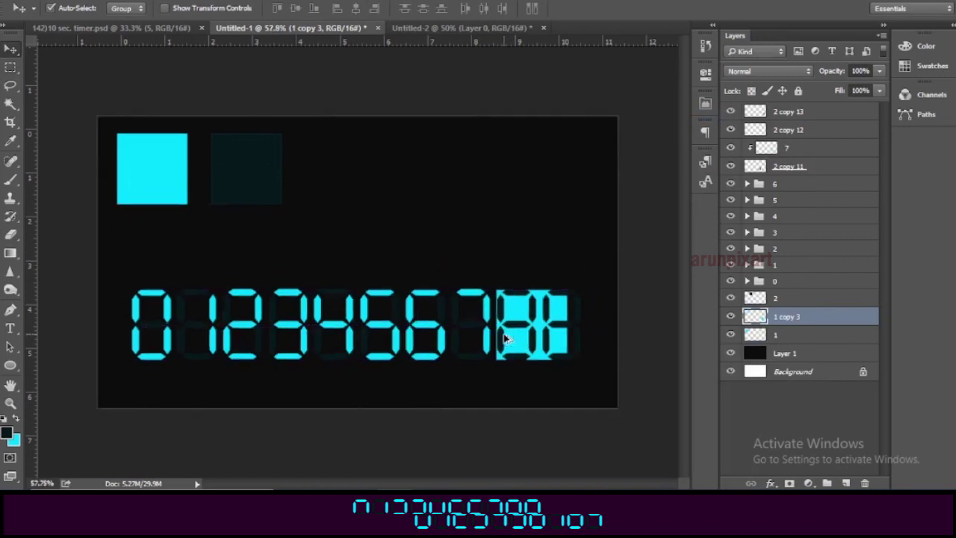
scroll(640, 391, "up", 3)
scroll(667, 401, "up", 2)
Narrow the cyan copy to the digit's width and raise it in the layer stack
key("ctrl+t")
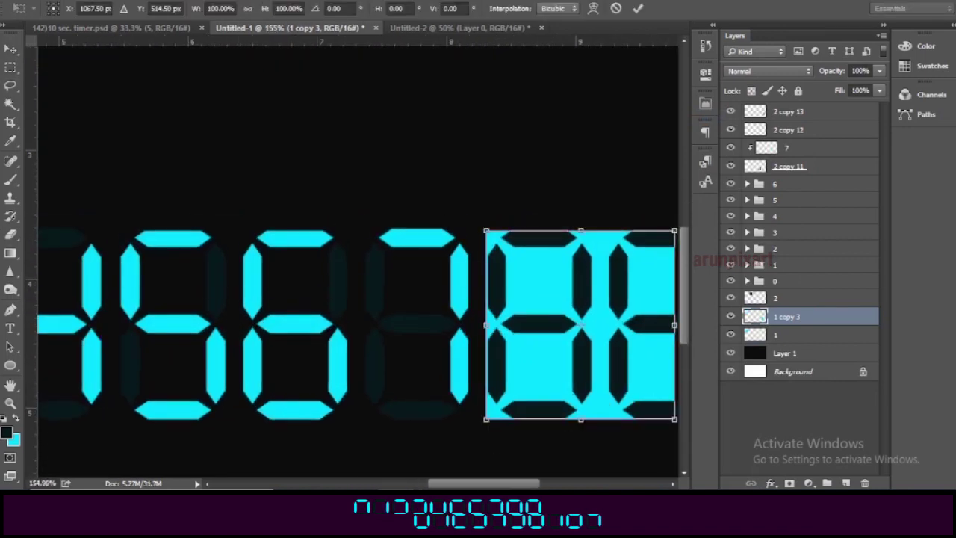
left_click_drag(478, 487, 494, 487)
left_click_drag(582, 336, 507, 336)
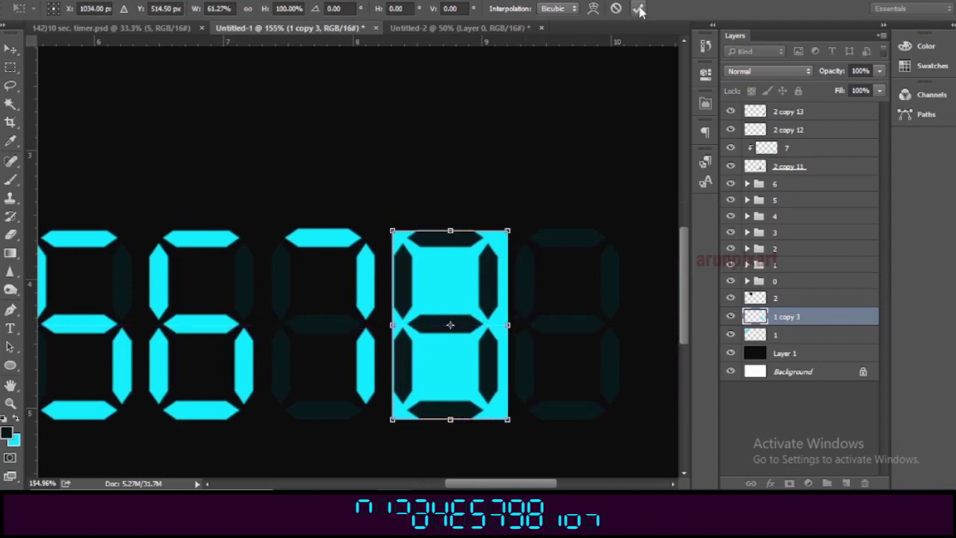
left_click(638, 11)
left_click_drag(794, 161, 791, 128)
Group the 7's fill and shape layers into a group named 7
left_click(790, 167)
left_click(797, 188)
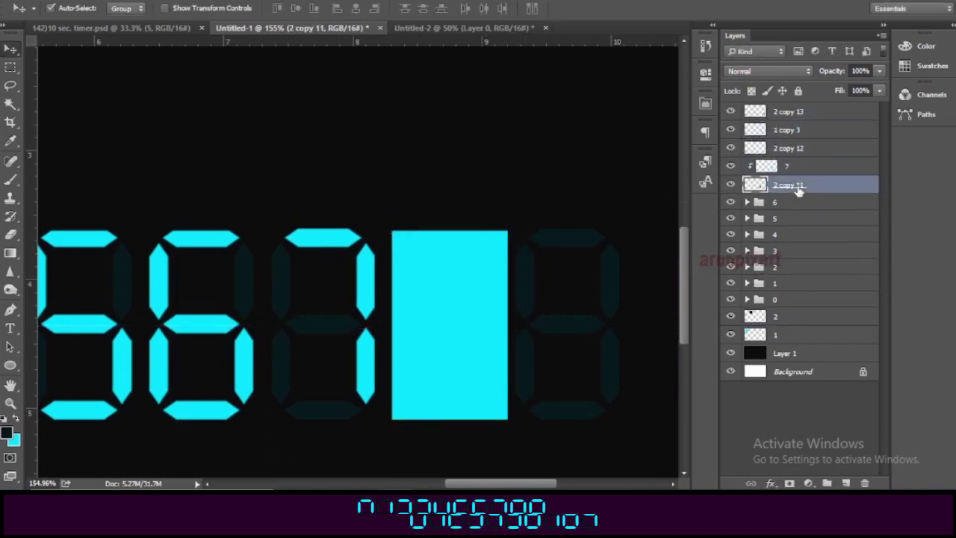
left_click(801, 168, "shift")
left_click(826, 484)
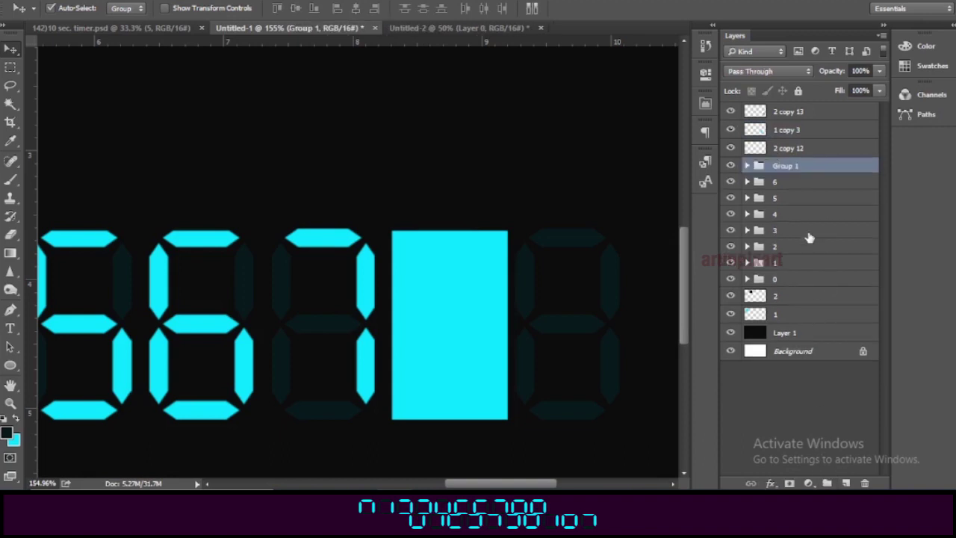
double_click(786, 166)
type("7")
key("Return")
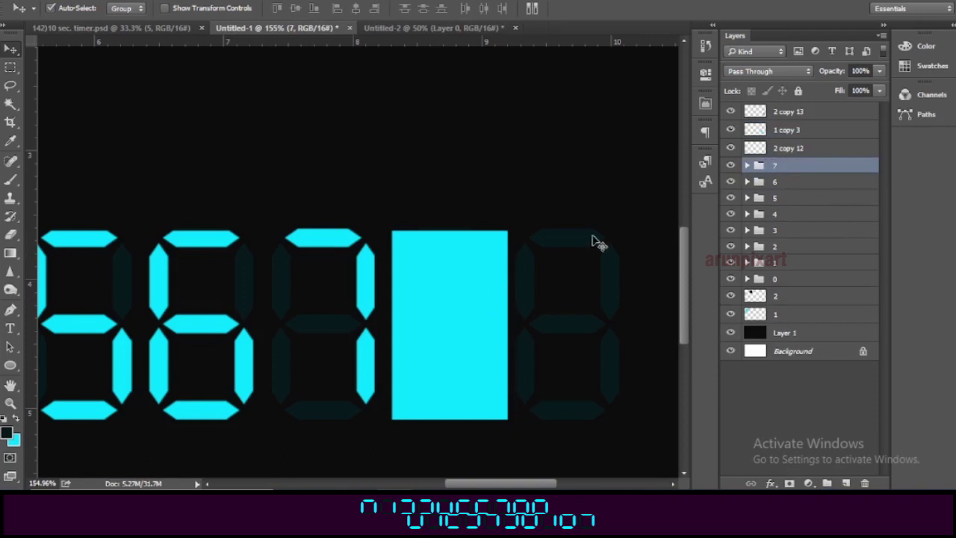
Clip the cyan copy to the eighth digit shape and group both layers as 8
left_click(458, 295)
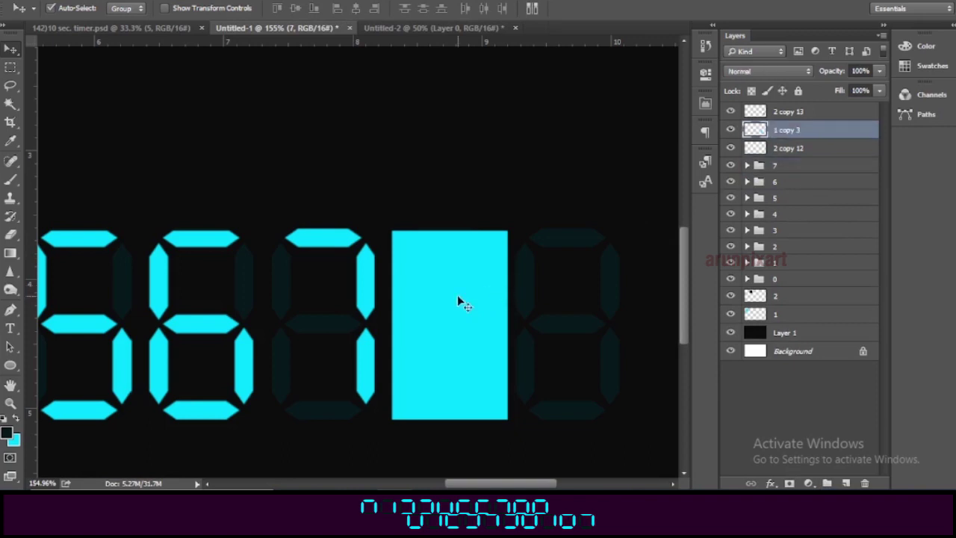
right_click(858, 142)
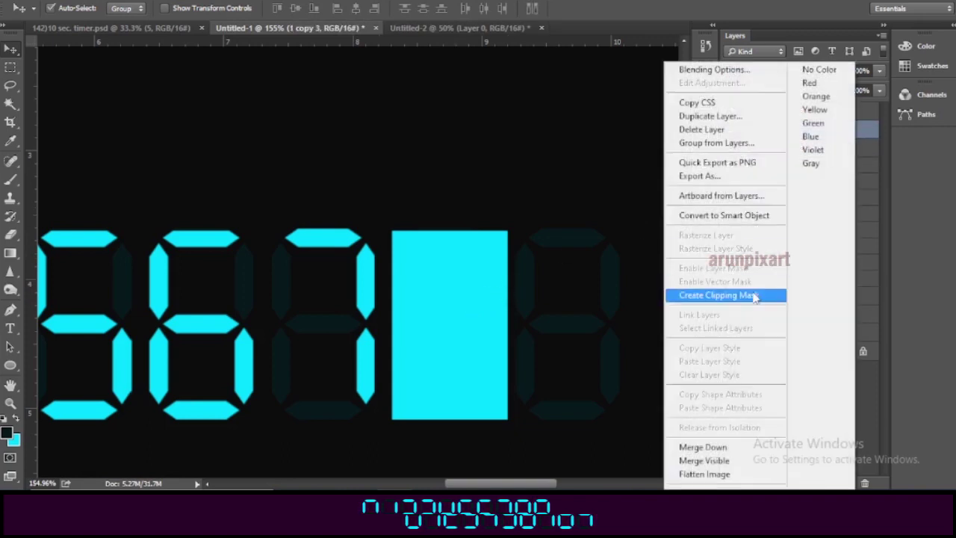
left_click(717, 295)
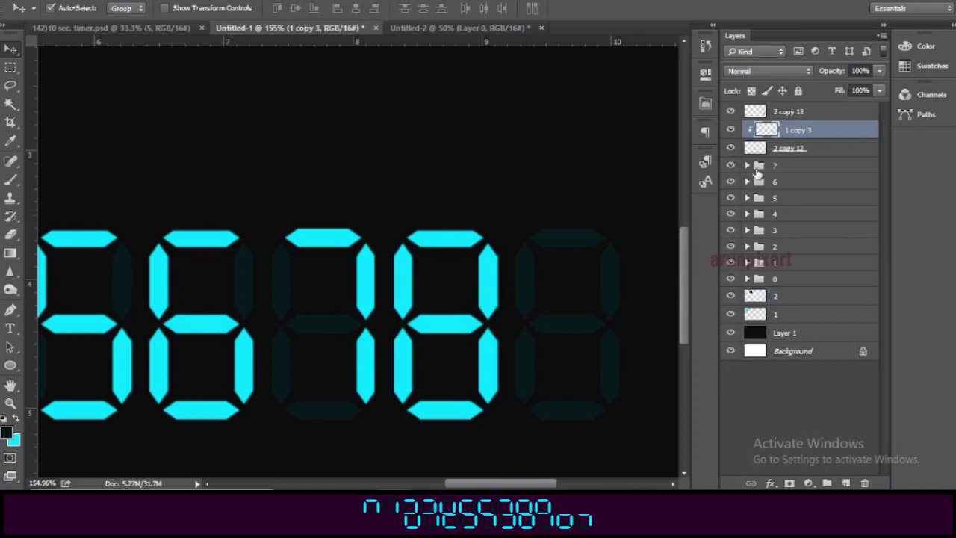
left_click(802, 150, "shift")
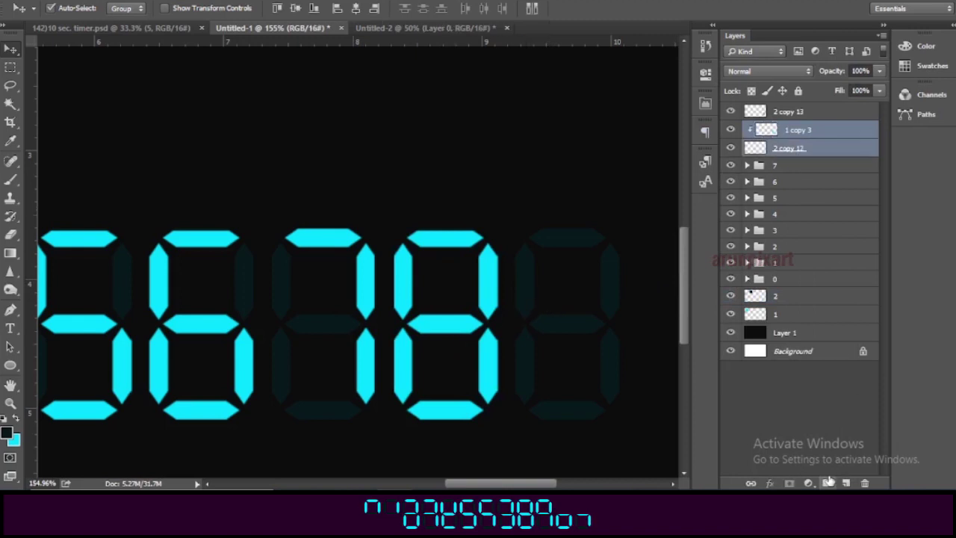
left_click(827, 482)
double_click(784, 130)
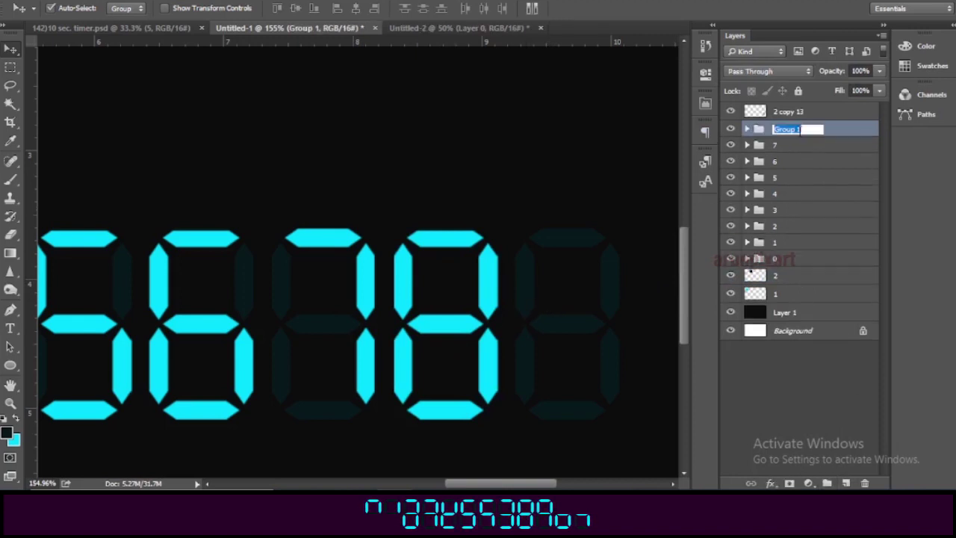
type("8")
key("Return")
key("ctrl+0")
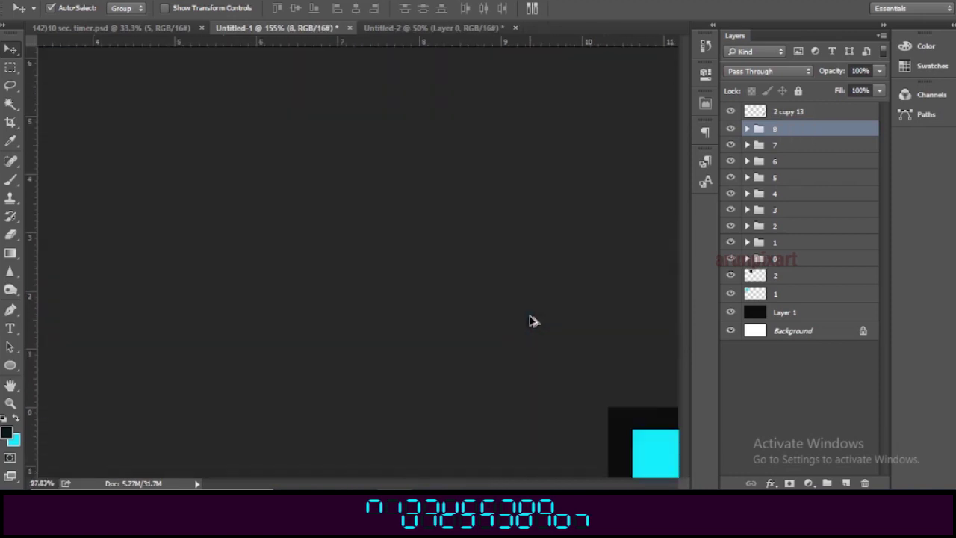
Duplicate layer 1 as 1 copy 4 and move it to the last digit position
left_click(135, 161)
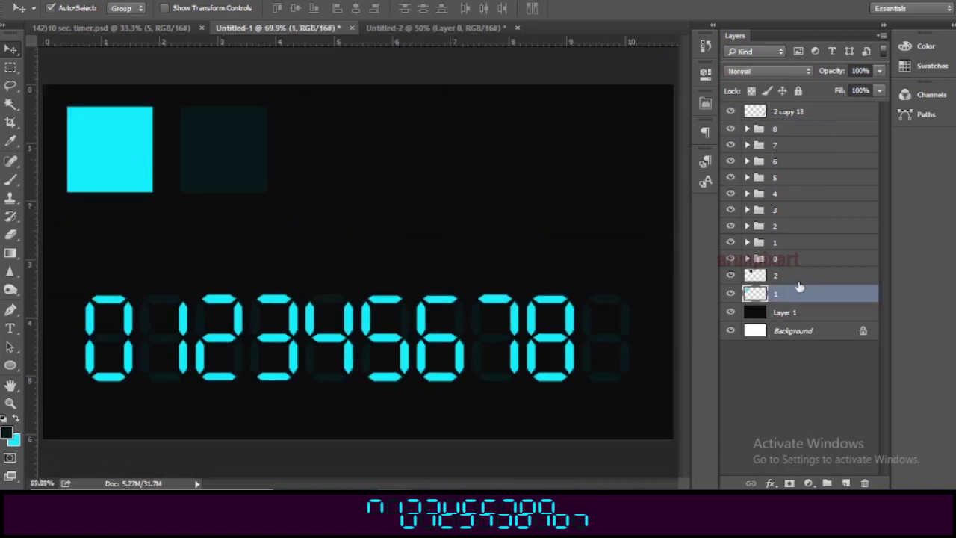
right_click(785, 299)
left_click(660, 121)
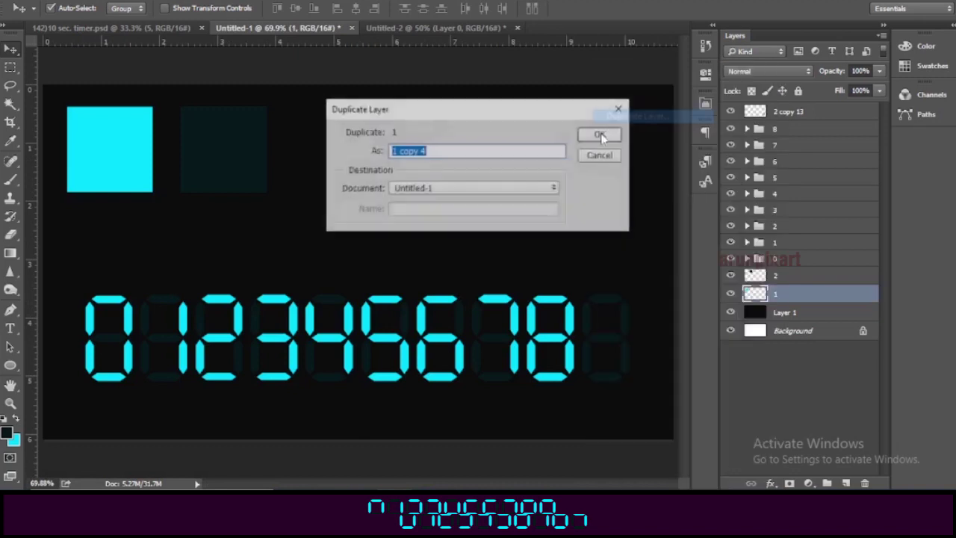
left_click(602, 139)
left_click_drag(222, 136, 663, 351)
scroll(666, 363, "up", 1)
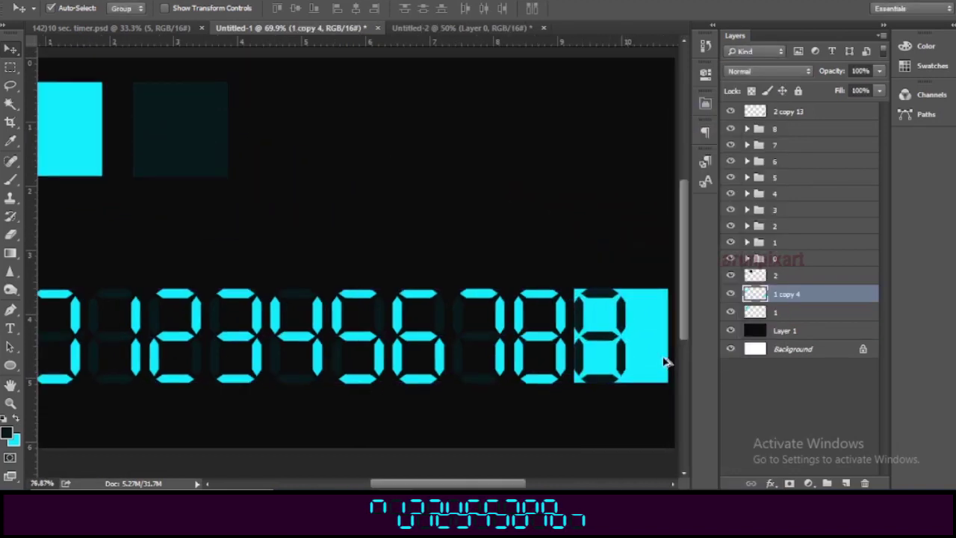
scroll(482, 416, "right", 2)
scroll(521, 337, "up", 3)
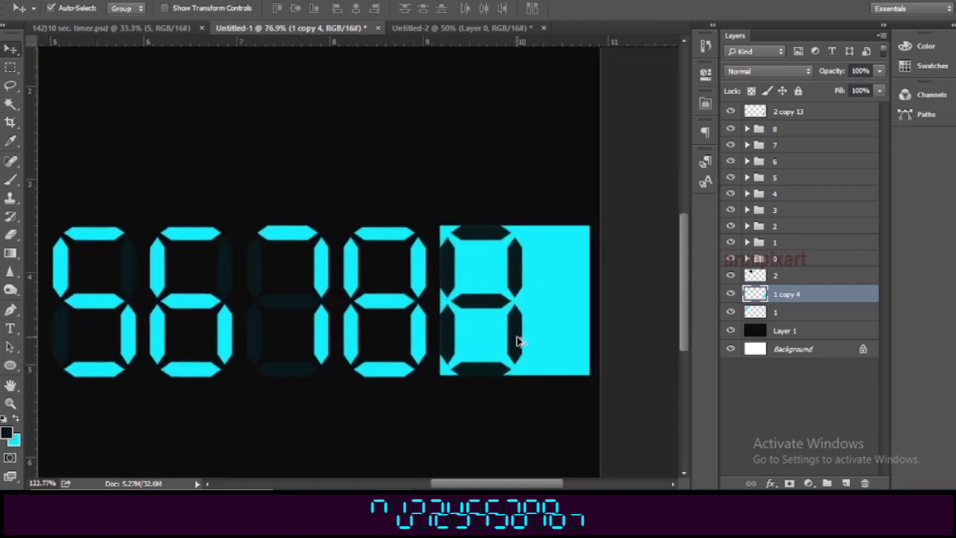
scroll(563, 314, "up", 3)
Narrow 1 copy 4, move it to the top of the layers, and clip it to the last digit
key("ctrl+t")
left_click_drag(604, 292, 529, 306)
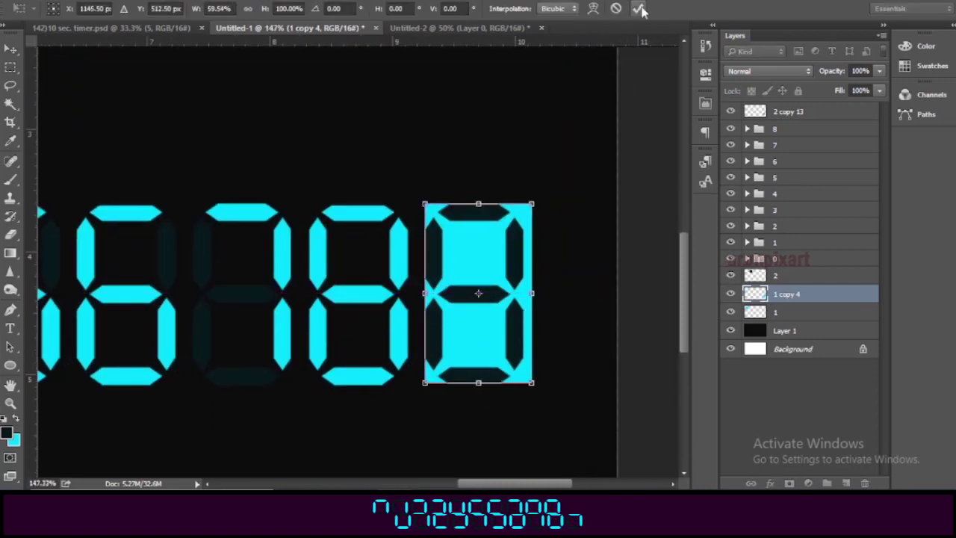
left_click(639, 8)
left_click_drag(809, 298, 796, 111)
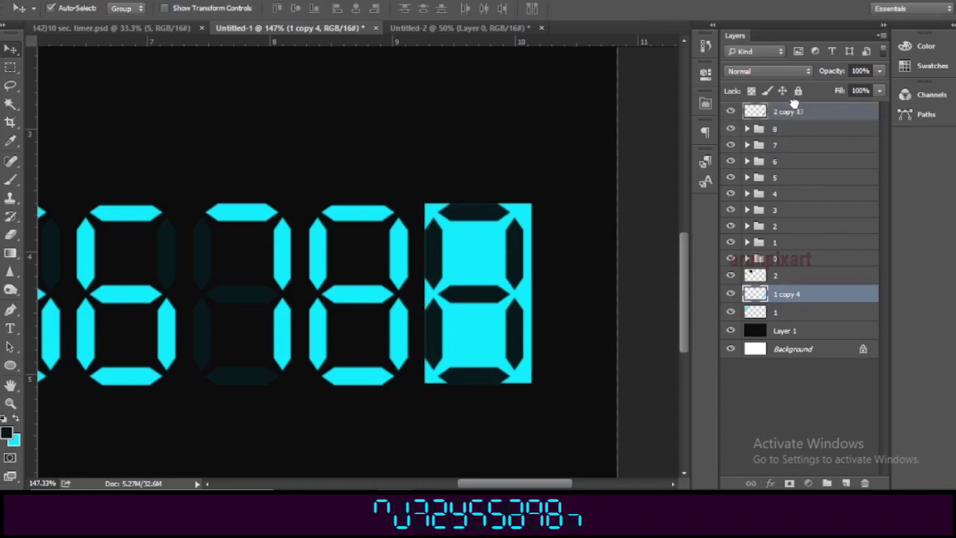
right_click(870, 118)
left_click(728, 295)
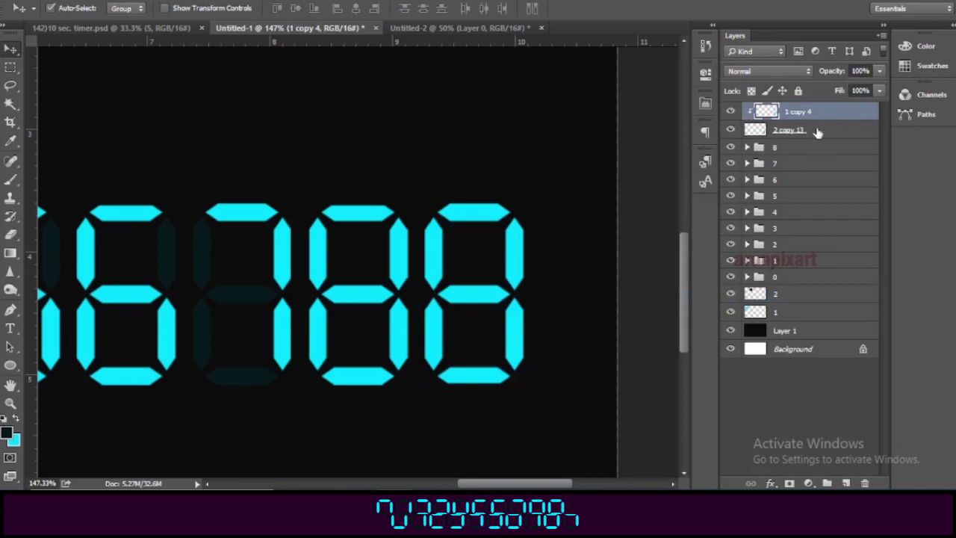
Erase the last digit's lower-left and bottom segments to form a 9
scroll(489, 378, "up", 2, "alt")
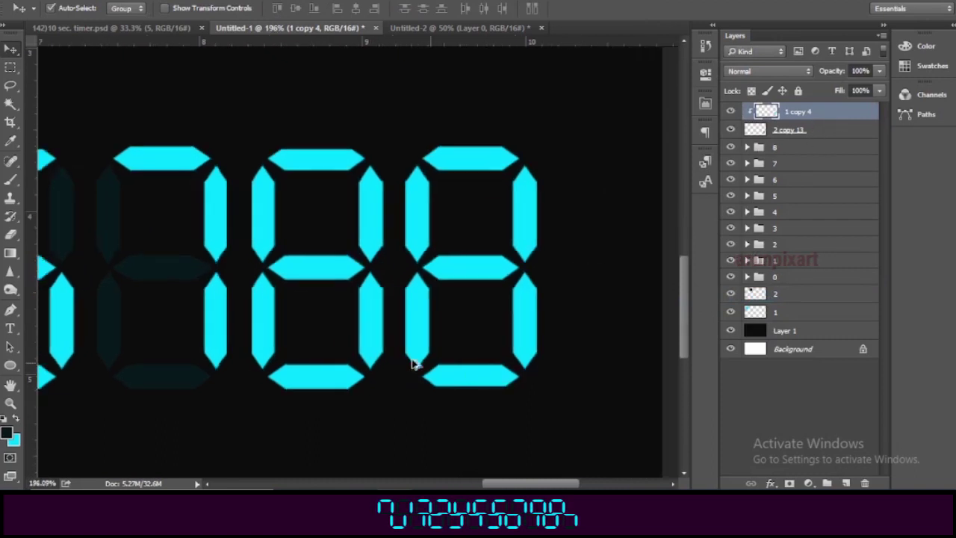
left_click(10, 234)
left_click_drag(413, 186, 416, 203)
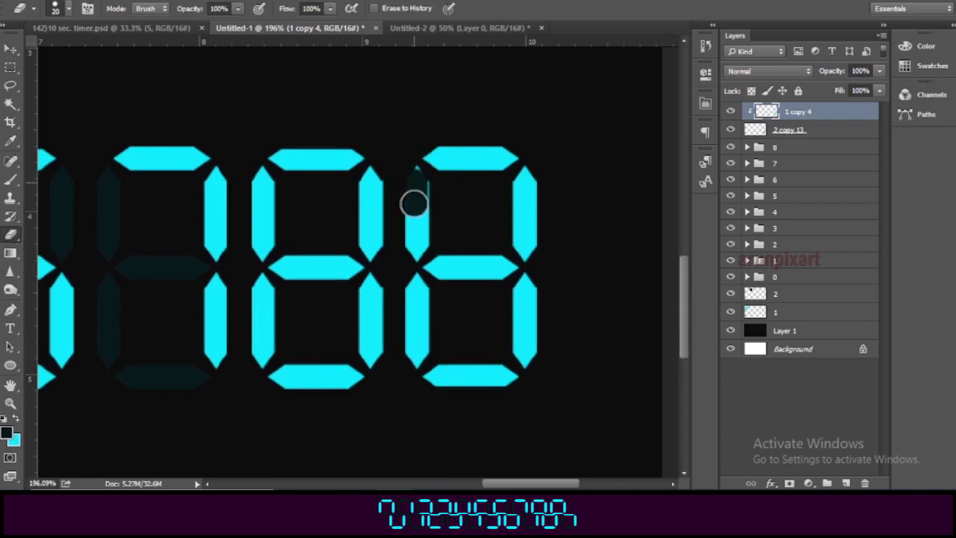
key("ctrl+z")
scroll(422, 338, "up", 1, "alt")
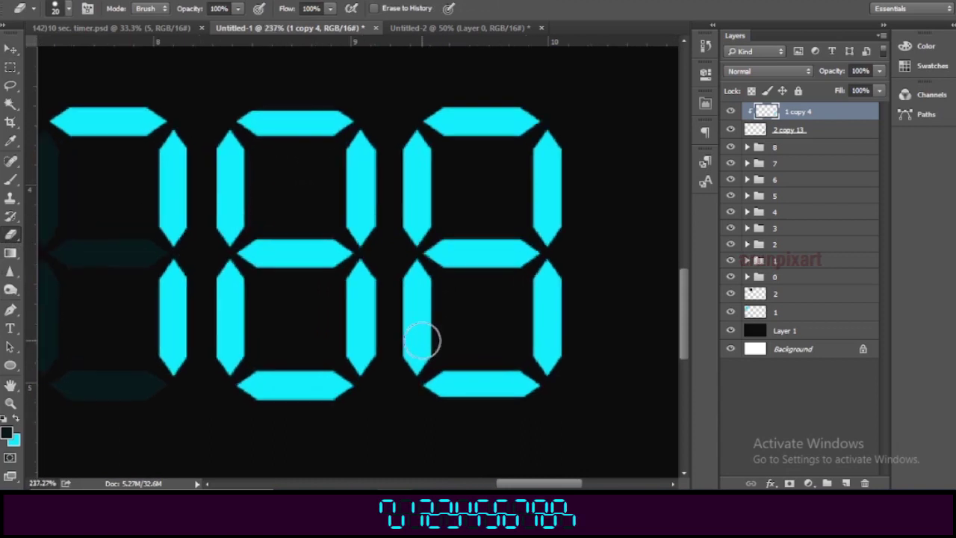
scroll(422, 314, "up", 1, "alt")
mouse_move(416, 286)
left_mouse_down()
mouse_move(536, 397)
mouse_move(501, 378)
left_mouse_up()
key("ctrl+0")
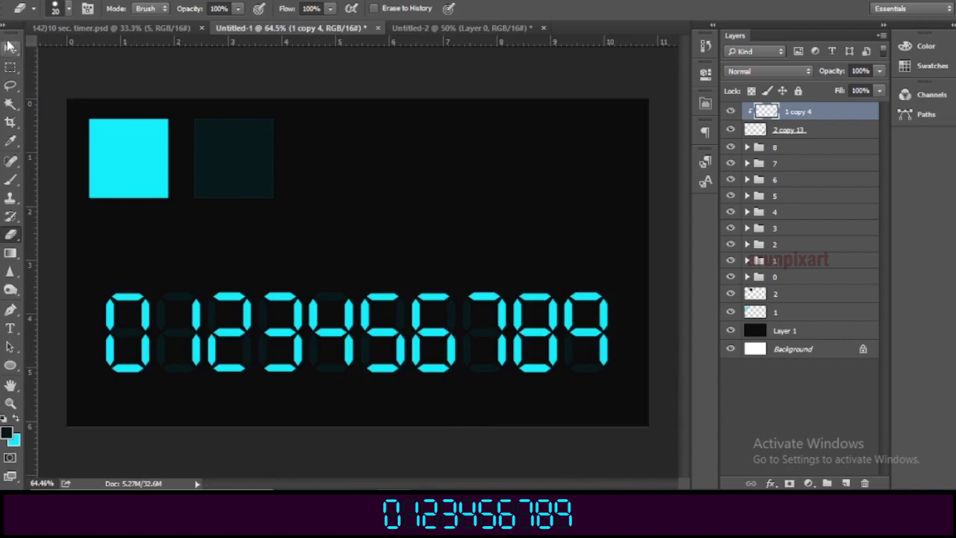
left_click(11, 49)
scroll(213, 172, "down", 1)
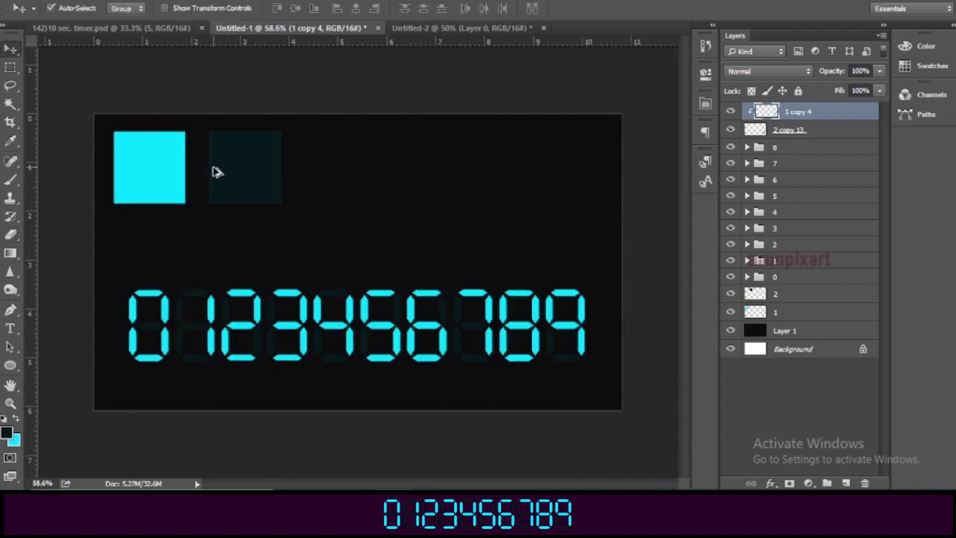
left_click(455, 89)
scroll(443, 321, "up", 1)
scroll(444, 321, "up", 1)
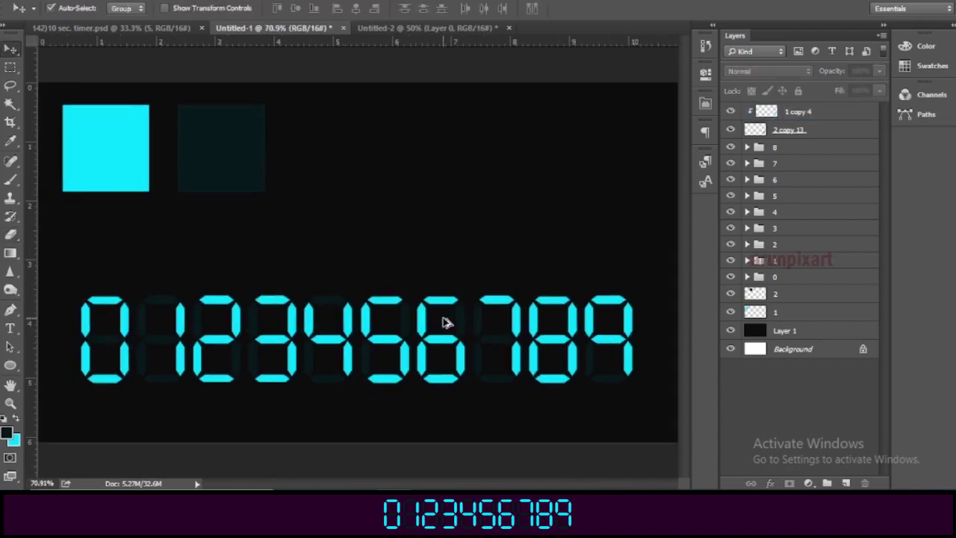